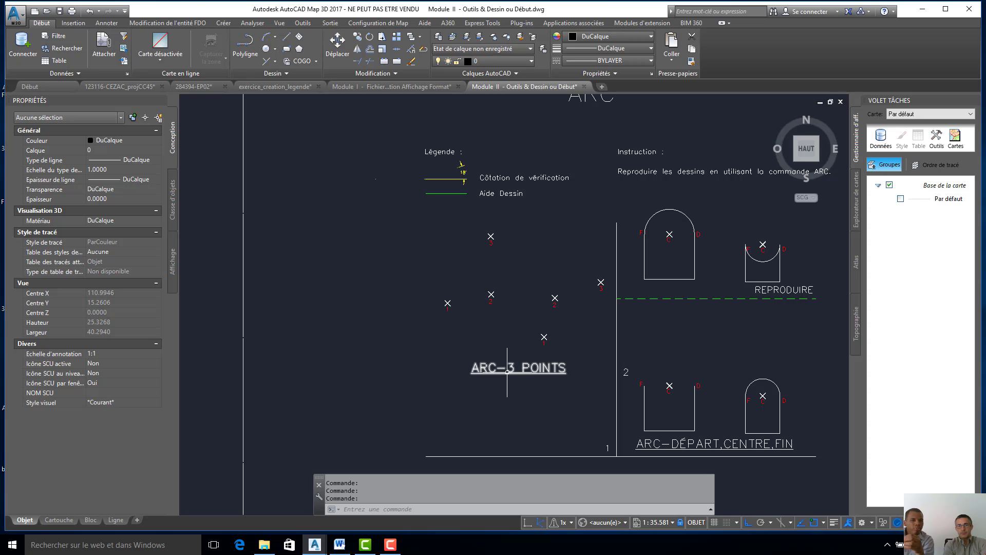
# Delete the arc above the smaller open profile below the green dashed line in the ARC-DÉPART,CENTRE,FIN exercise.
pyautogui.scroll(3, 482, 298)
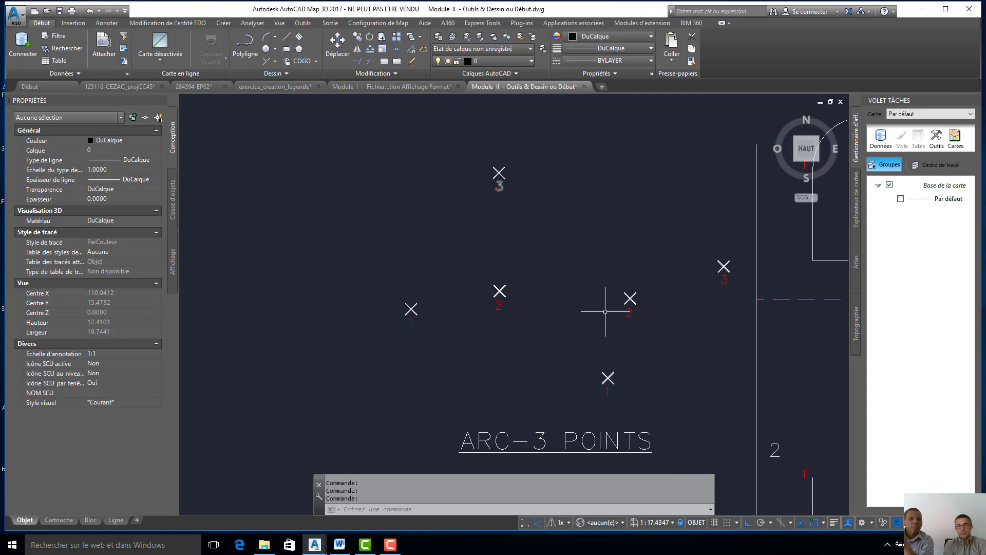
pyautogui.scroll(-4, 741, 308)
pyautogui.moveTo(733, 311); pyautogui.dragTo(500, 279, button='middle')
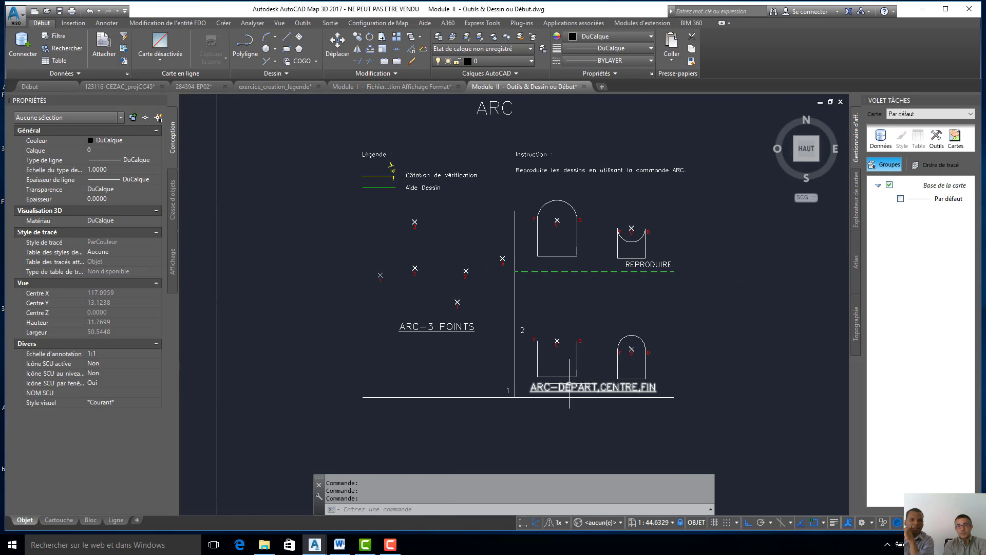
pyautogui.scroll(3, 616, 241)
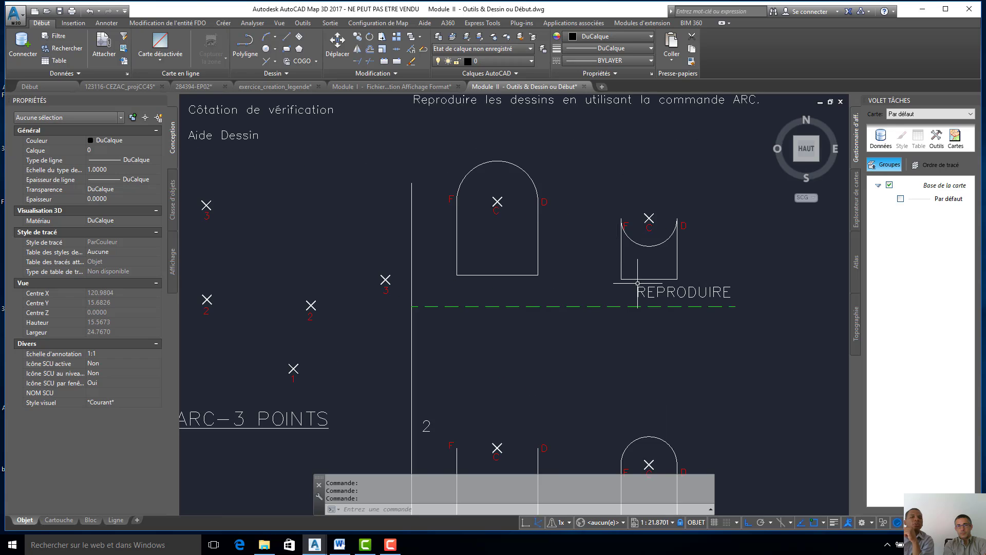
pyautogui.scroll(-2, 638, 285)
pyautogui.scroll(2, 642, 397)
pyautogui.click(650, 380)
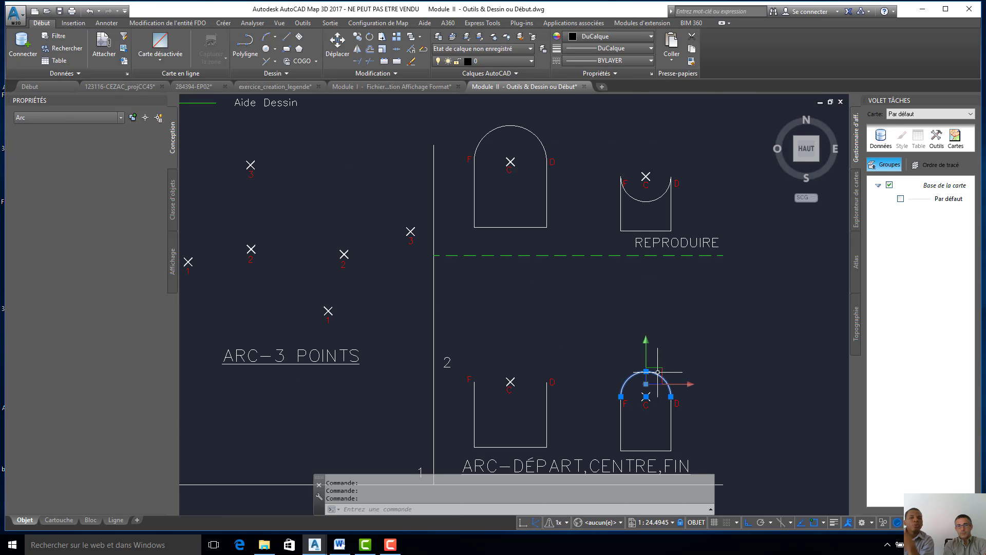
pyautogui.press('Delete')
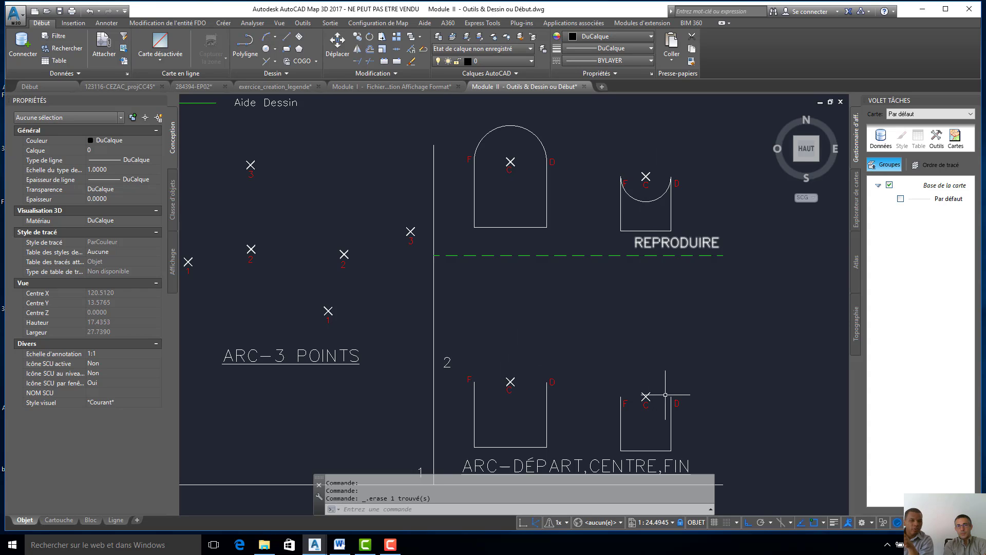
# Examine the POLYGONE exercise, comparing the circumscribed and inscribed 3-unit hexagons and the markers where they must be reproduced.
pyautogui.scroll(-4, 661, 279)
pyautogui.scroll(3, 668, 331)
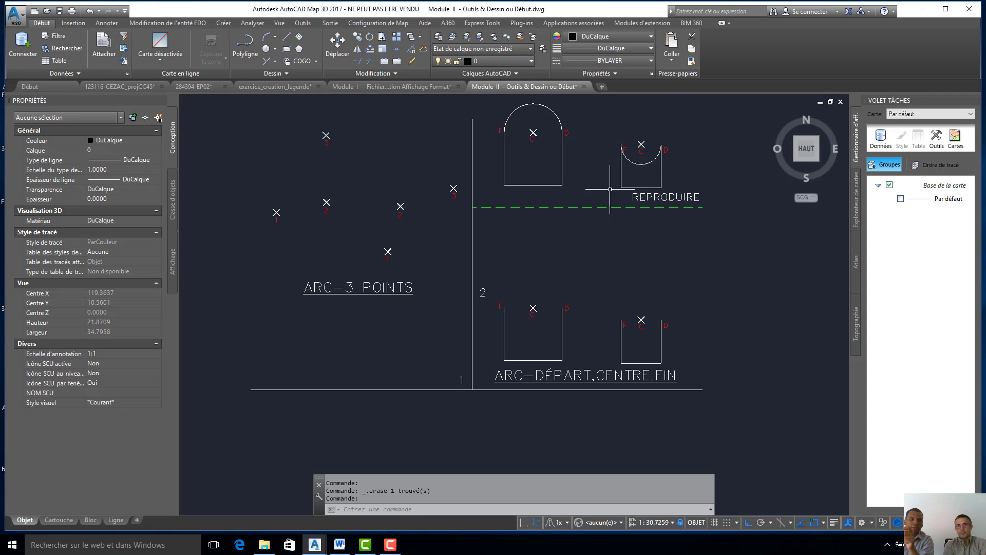
pyautogui.scroll(-6, 607, 215)
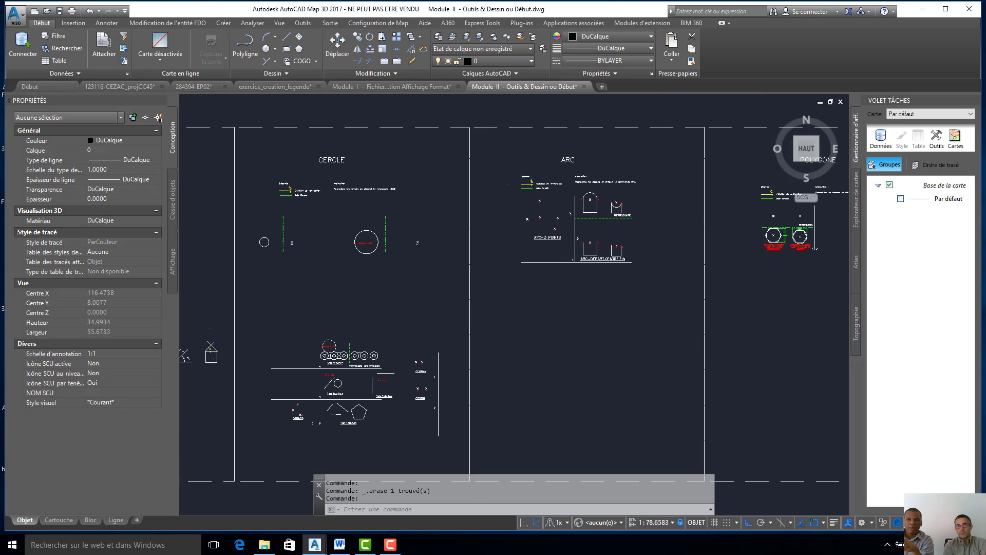
pyautogui.moveTo(649, 222); pyautogui.dragTo(465, 216, button='middle')
pyautogui.scroll(1, 687, 233)
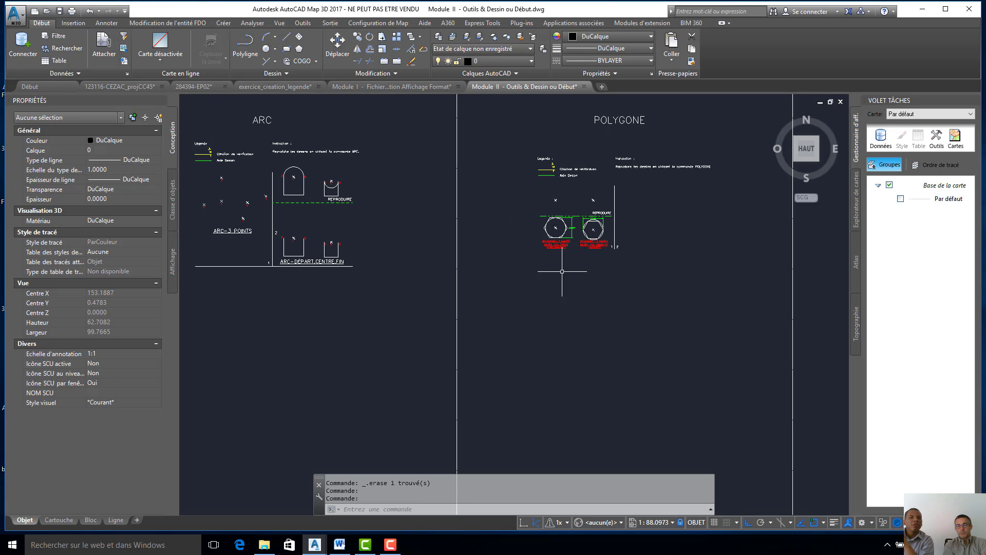
pyautogui.scroll(2, 563, 271)
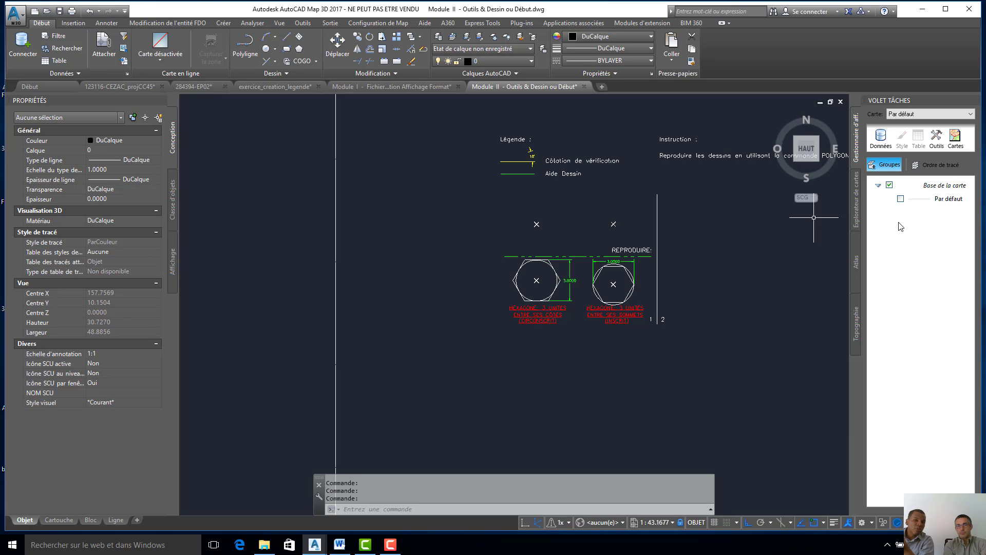
pyautogui.scroll(5, 568, 283)
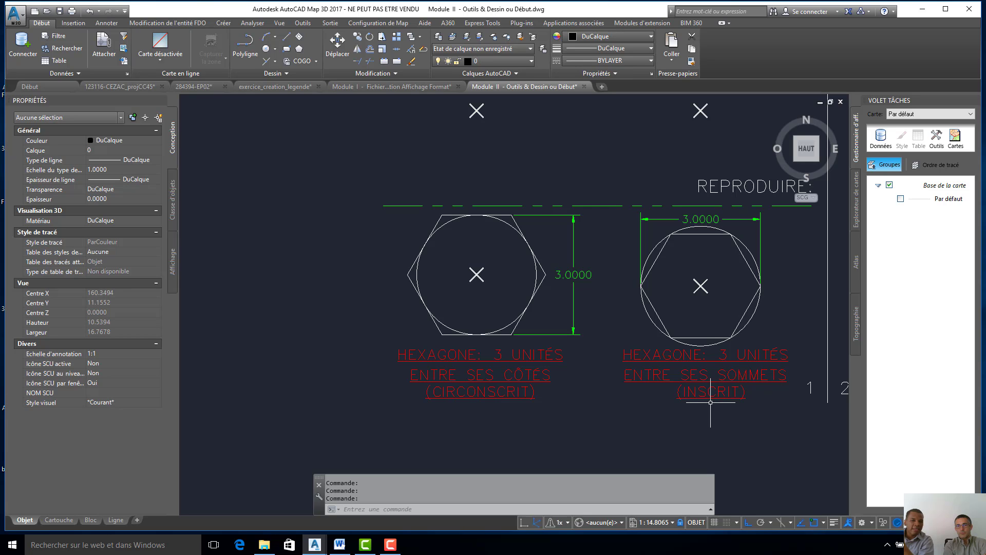
pyautogui.moveTo(582, 251); pyautogui.dragTo(581, 325, button='middle')
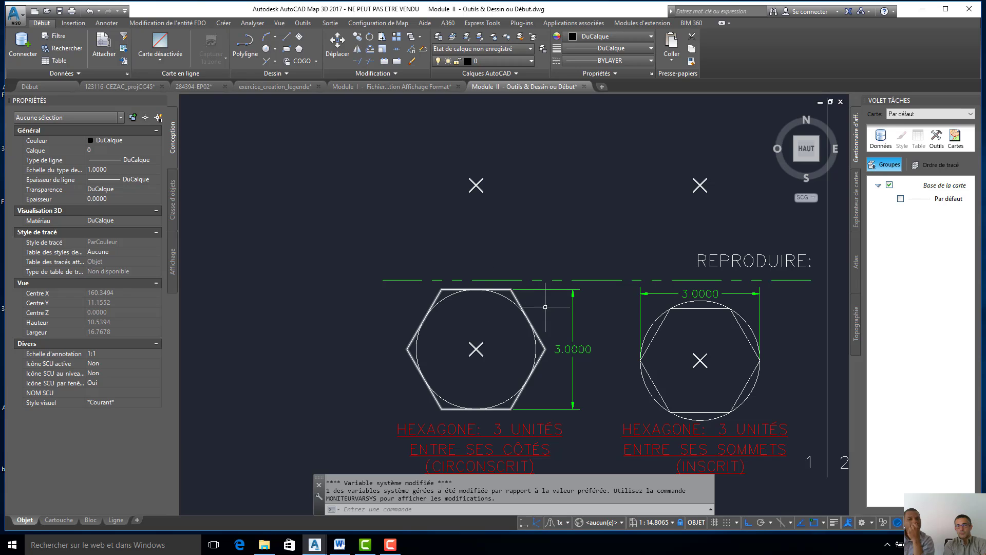
pyautogui.moveTo(507, 348); pyautogui.dragTo(546, 271, button='middle')
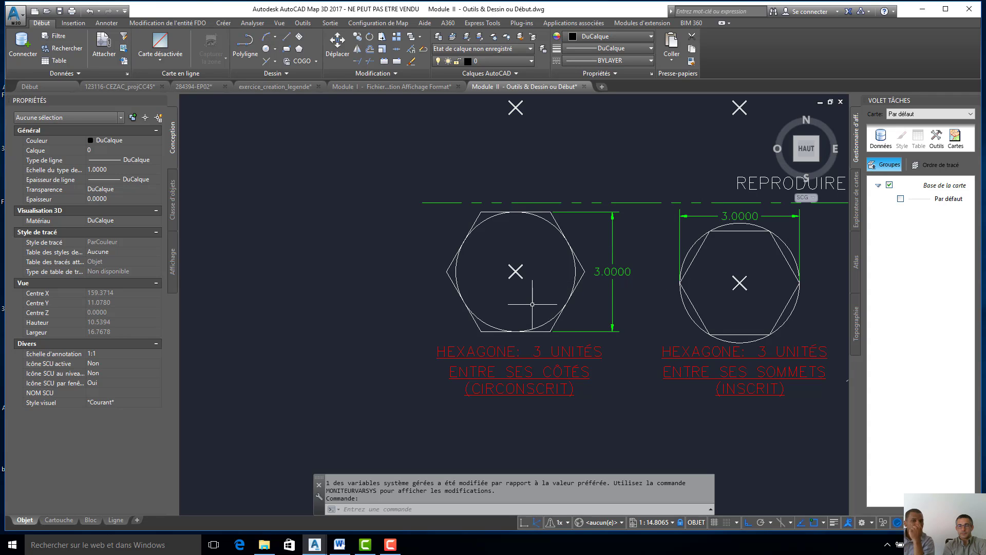
pyautogui.scroll(-4, 539, 262)
pyautogui.scroll(-1, 540, 262)
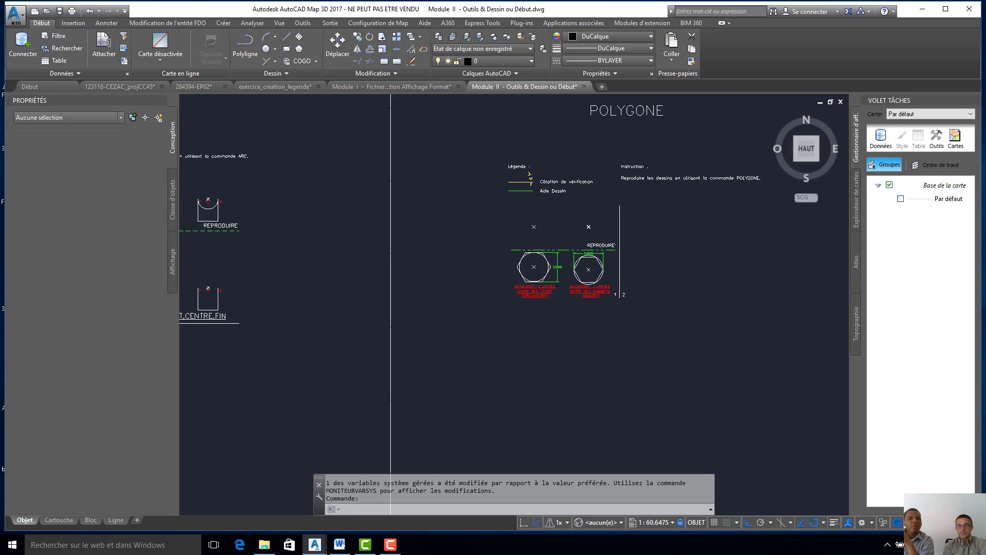
pyautogui.moveTo(540, 263); pyautogui.dragTo(709, 246, button='middle')
pyautogui.moveTo(391, 205)
pyautogui.mouseDown(button='middle')
pyautogui.moveTo(564, 181)
pyautogui.moveTo(527, 213)
pyautogui.mouseUp(button='middle')
pyautogui.scroll(1, 368, 176)
pyautogui.scroll(-4, 527, 213)
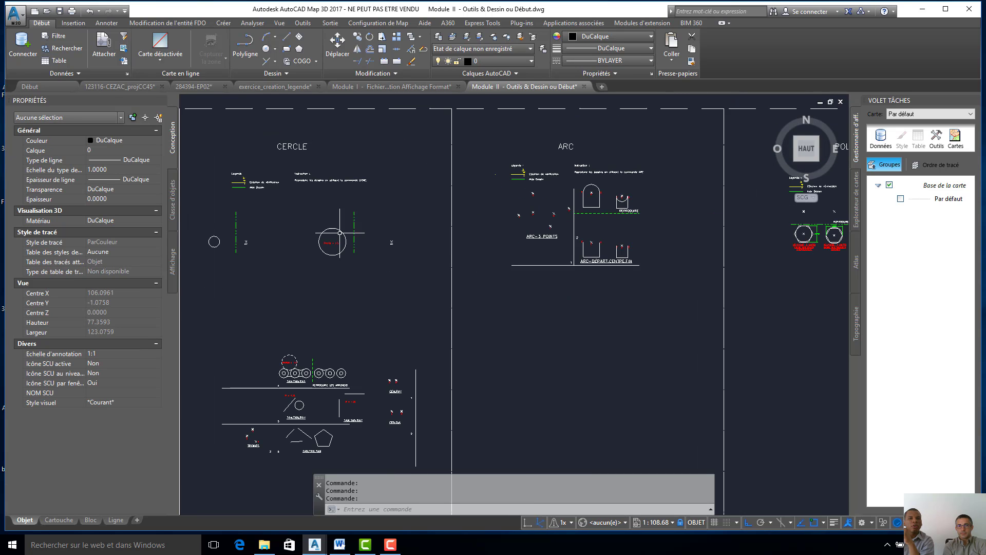
pyautogui.scroll(-2, 363, 233)
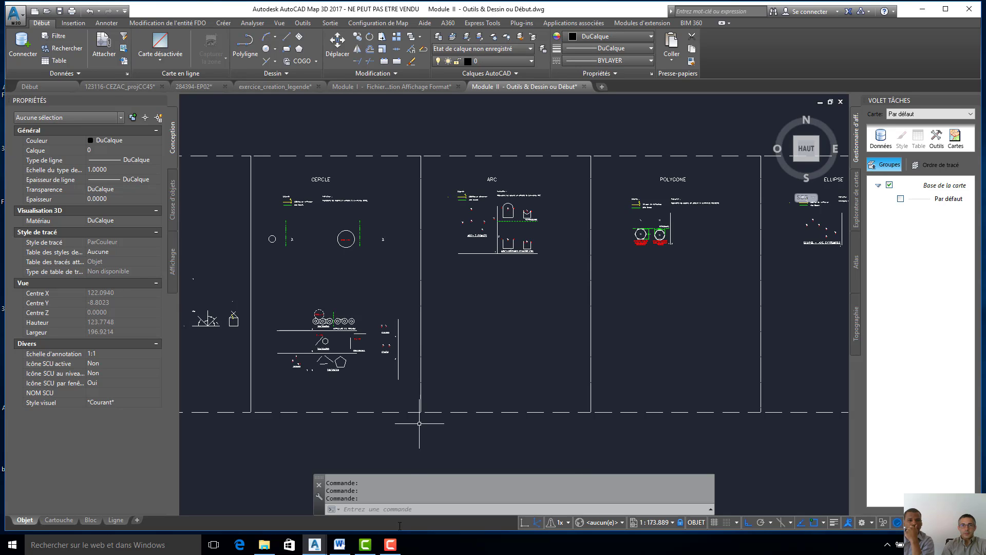
pyautogui.click(390, 547)
pyautogui.click(490, 389)
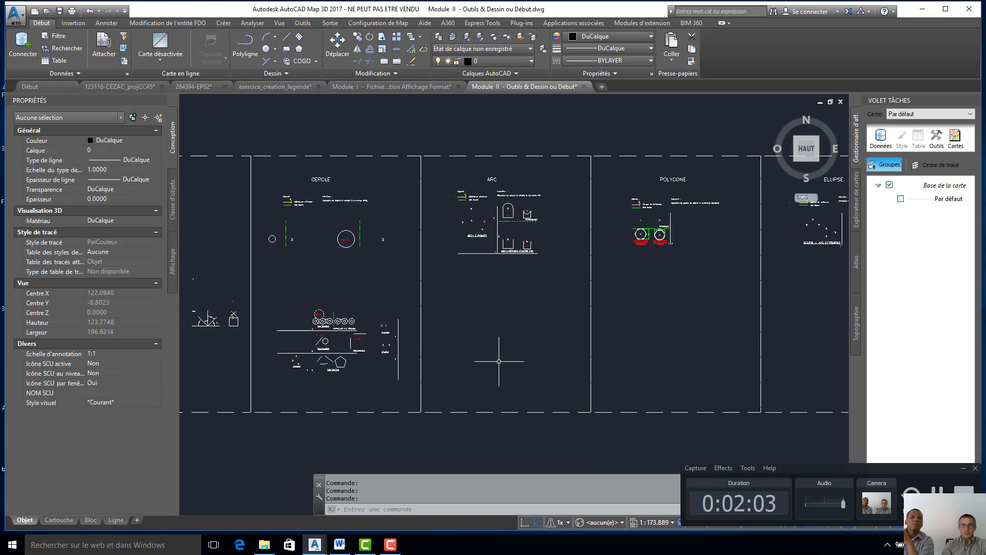
# Draw a circle with a radius of about 1.12 centred on the marker beside the small circle in the CERCLE exercise.
pyautogui.scroll(-2, 499, 338)
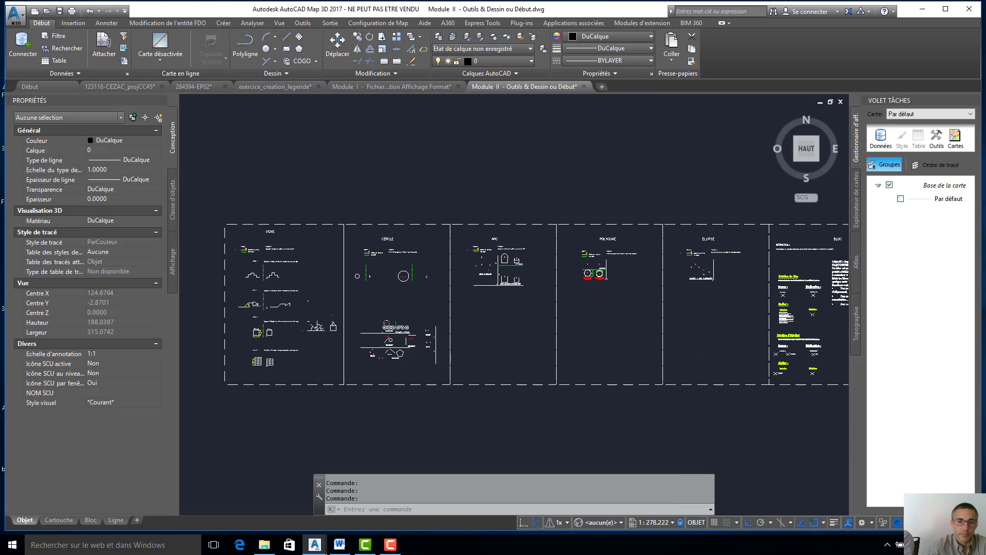
pyautogui.scroll(8, 379, 282)
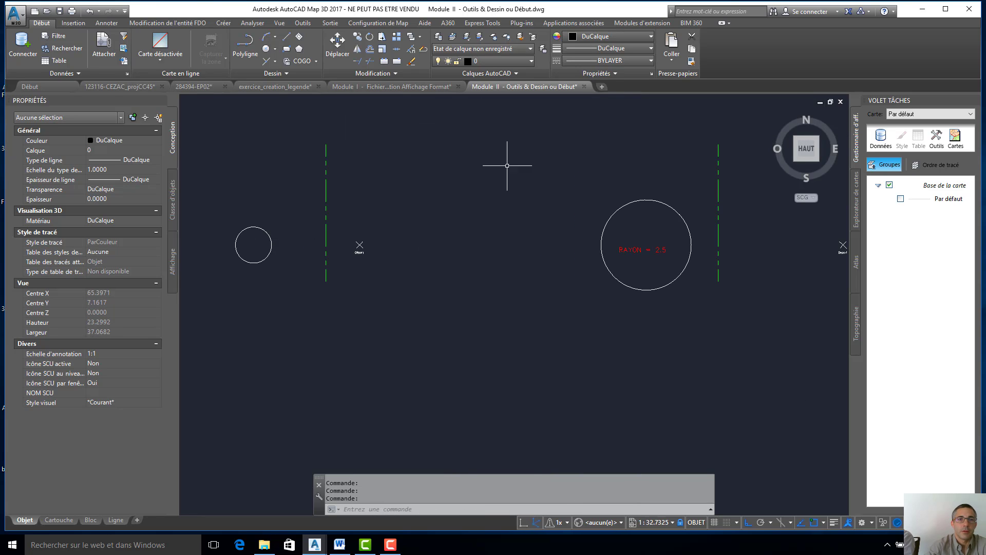
pyautogui.click(267, 50)
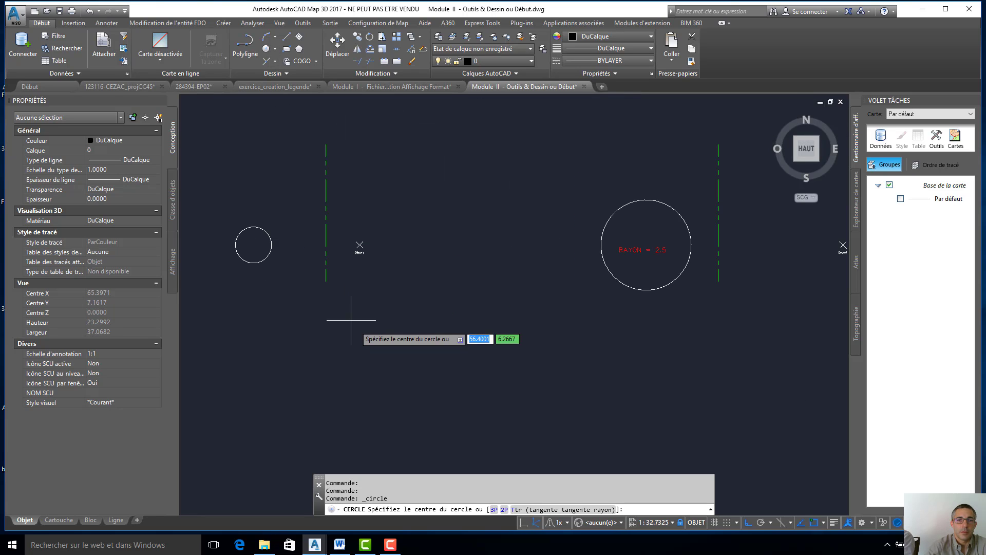
pyautogui.click(359, 245)
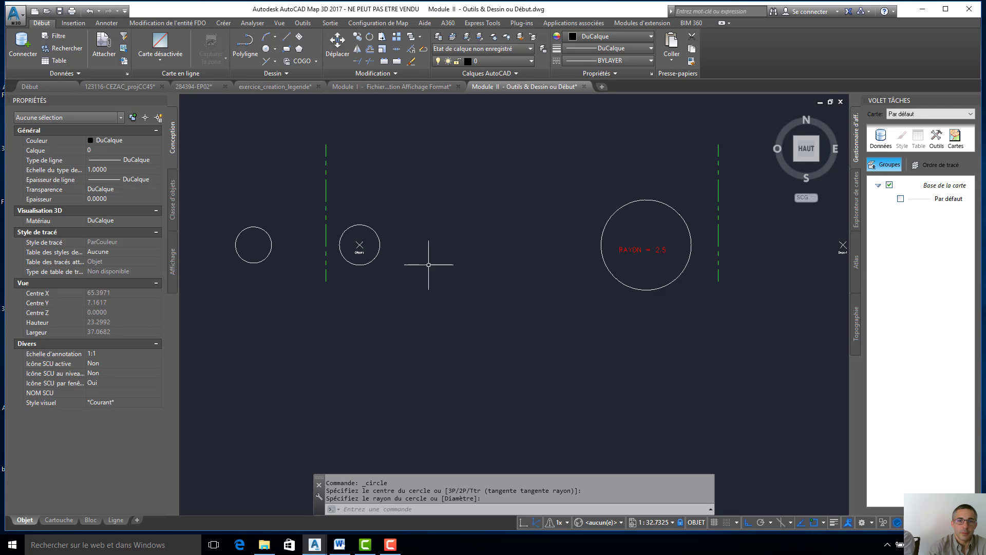
# Draw a circle with a radius of 2.5 centred on the marker across the dashed line from the RAYON = 2.5 circle.
pyautogui.moveTo(640, 329); pyautogui.dragTo(446, 351, button='middle')
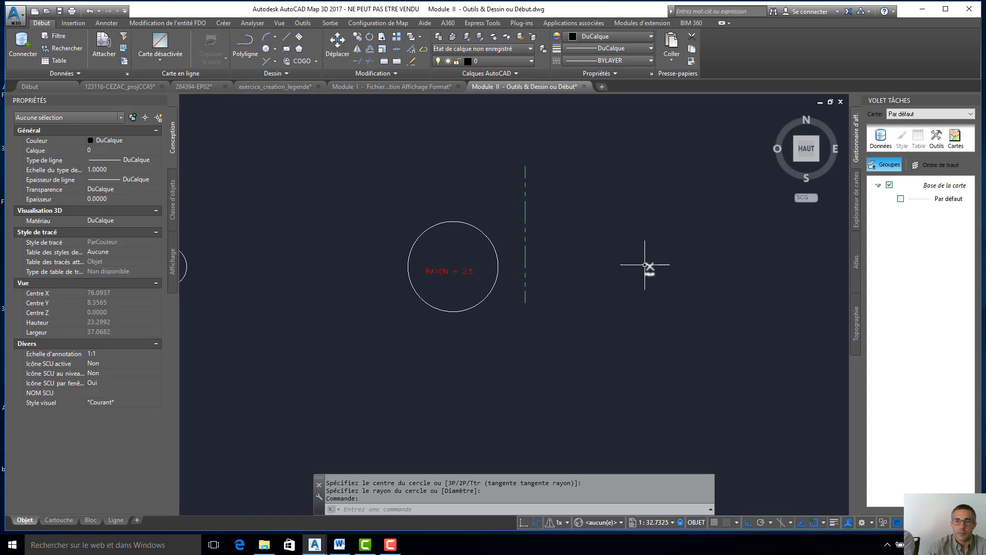
pyautogui.click(266, 50)
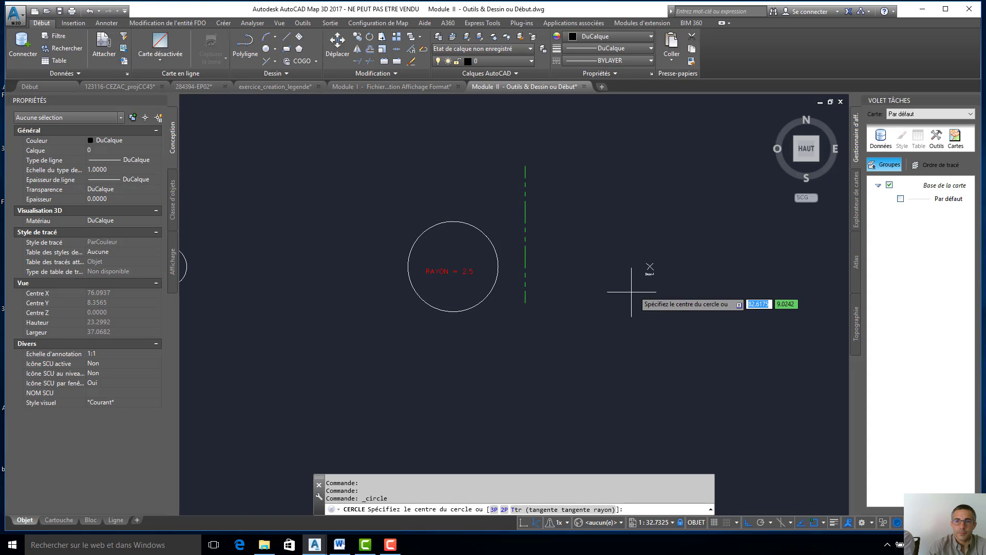
pyautogui.click(650, 266)
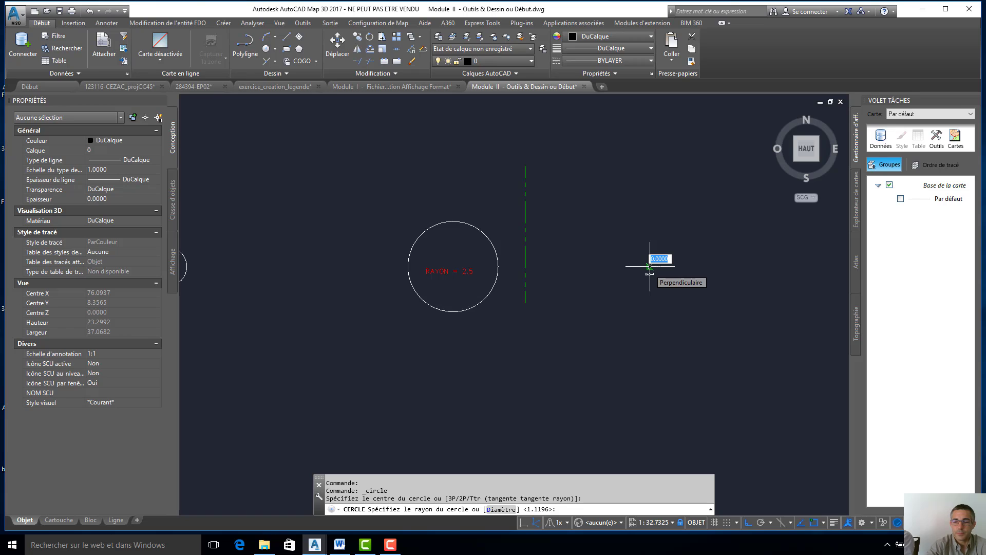
pyautogui.write('2.5')
pyautogui.press('Return')
pyautogui.press('Return')
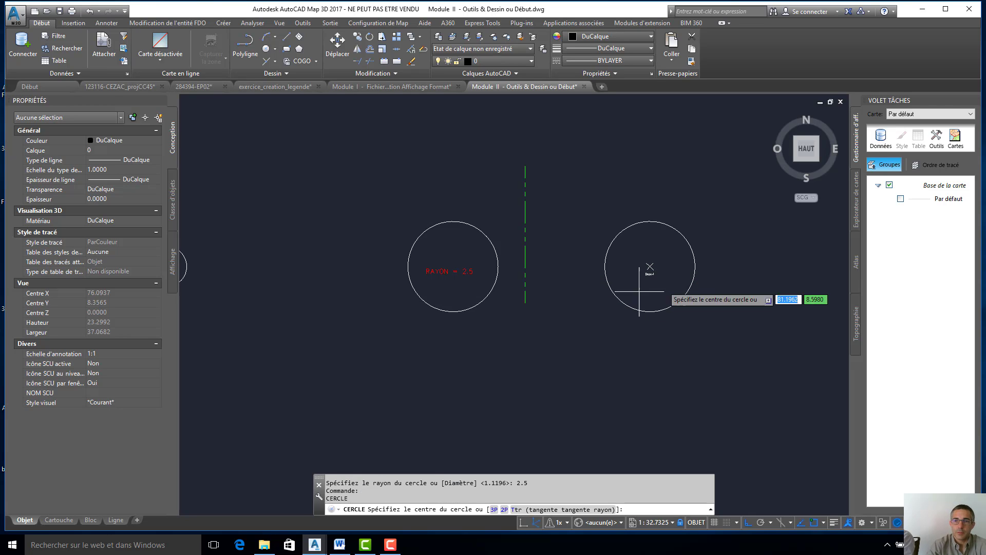
pyautogui.moveTo(755, 256); pyautogui.dragTo(656, 269, button='middle')
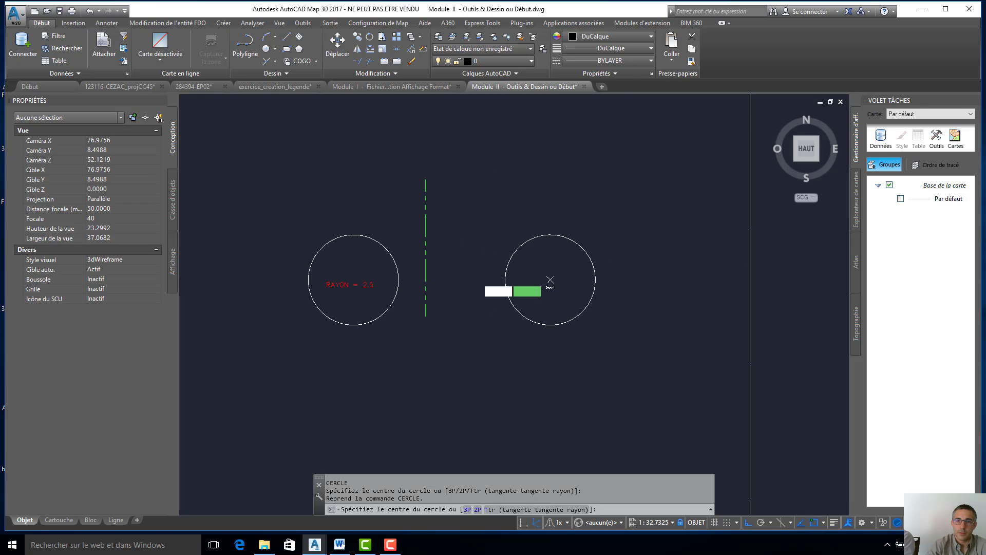
pyautogui.click(683, 273)
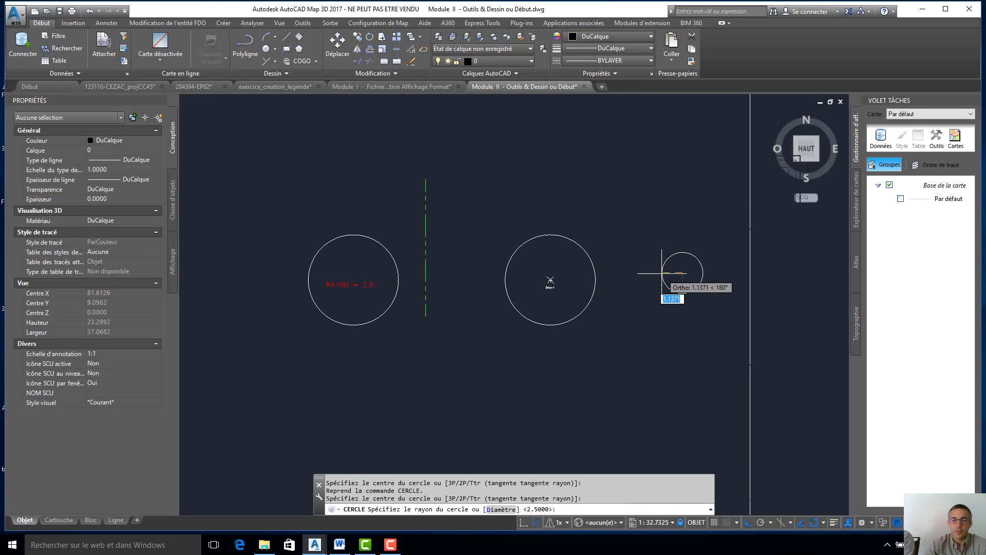
pyautogui.press('Escape')
pyautogui.press('Escape')
pyautogui.press('Escape')
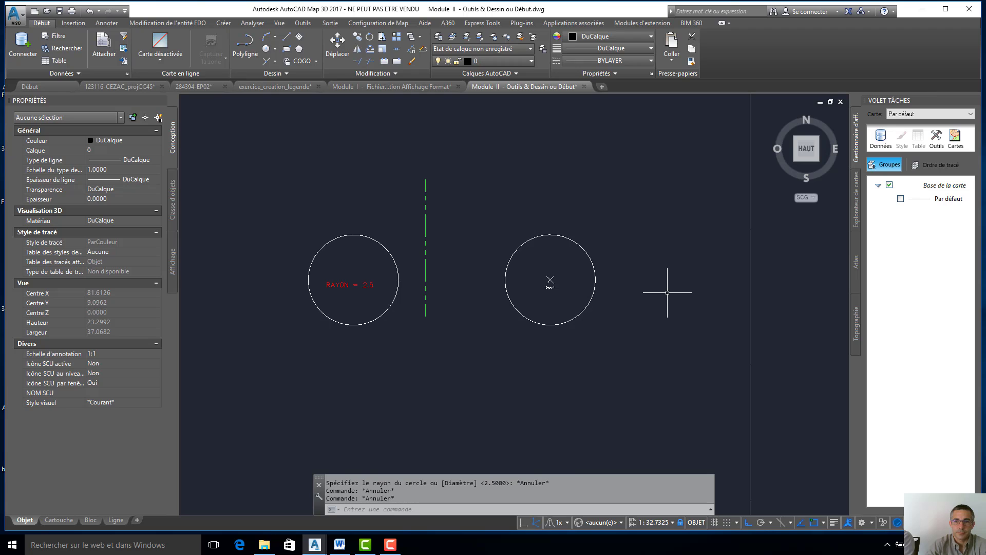
# Look over the complete row of exercise frames and examine the numbered points of the ARC-3 POINTS exercise.
pyautogui.middleClick(637, 243)
pyautogui.middleClick(637, 243)
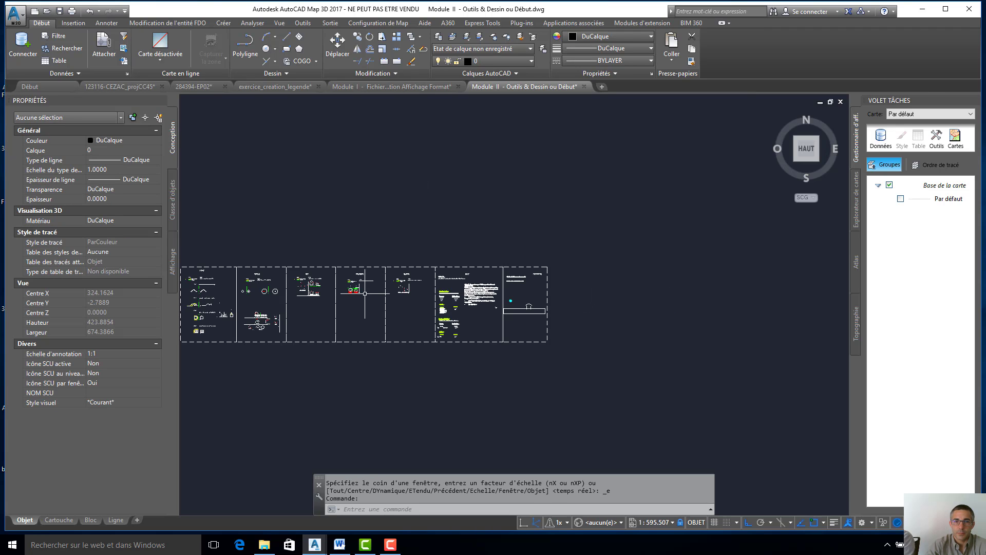
pyautogui.scroll(2, 344, 291)
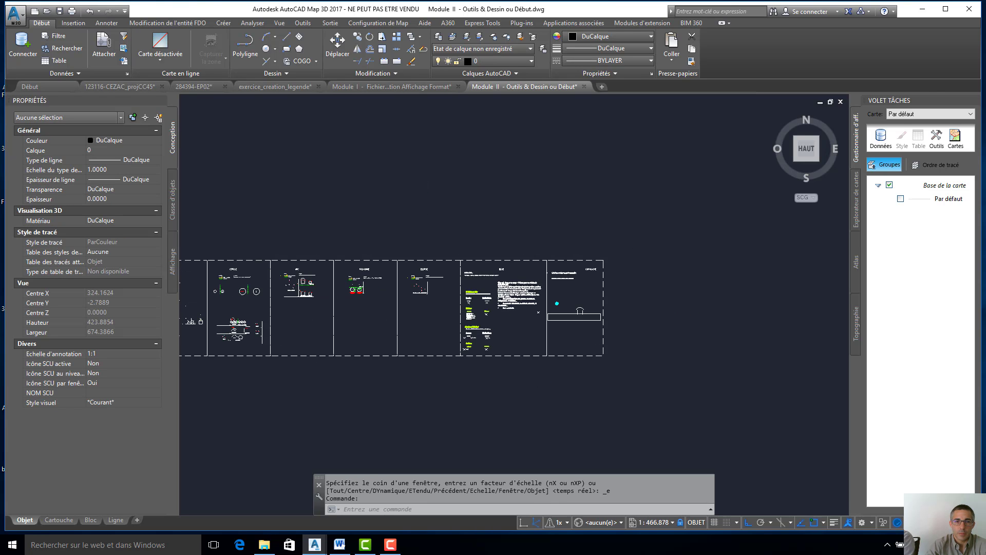
pyautogui.scroll(-2, 307, 291)
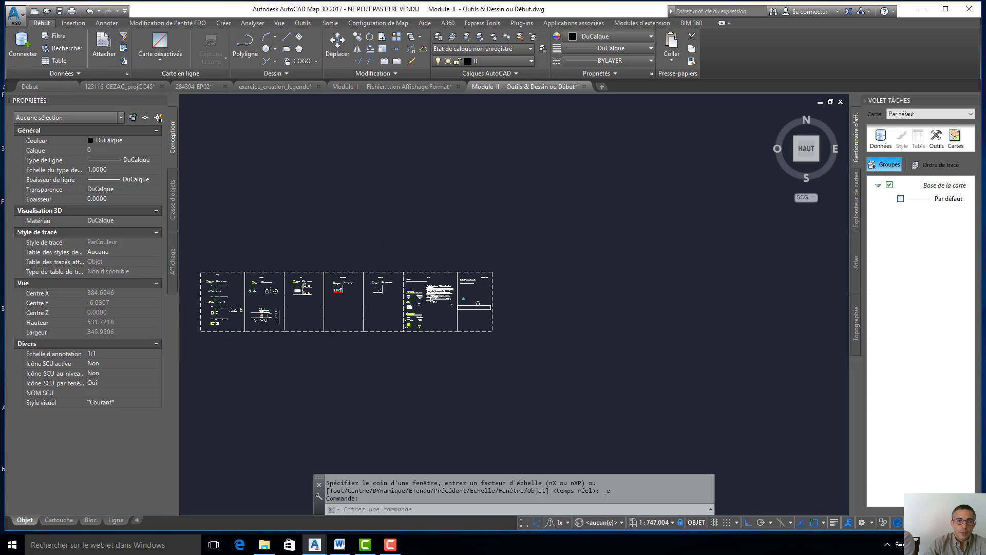
pyautogui.scroll(-1, 297, 291)
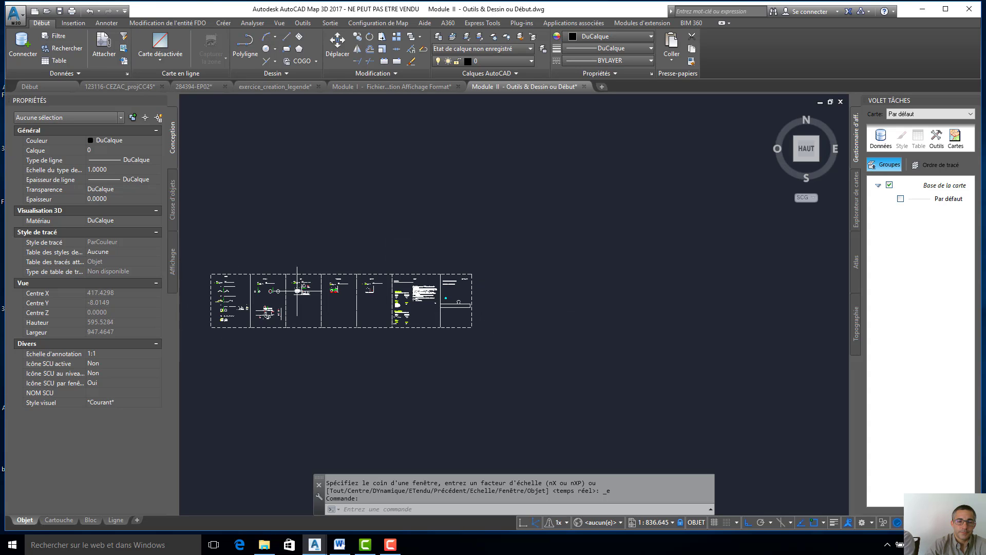
pyautogui.press('Escape')
pyautogui.press('Escape')
pyautogui.press('Escape')
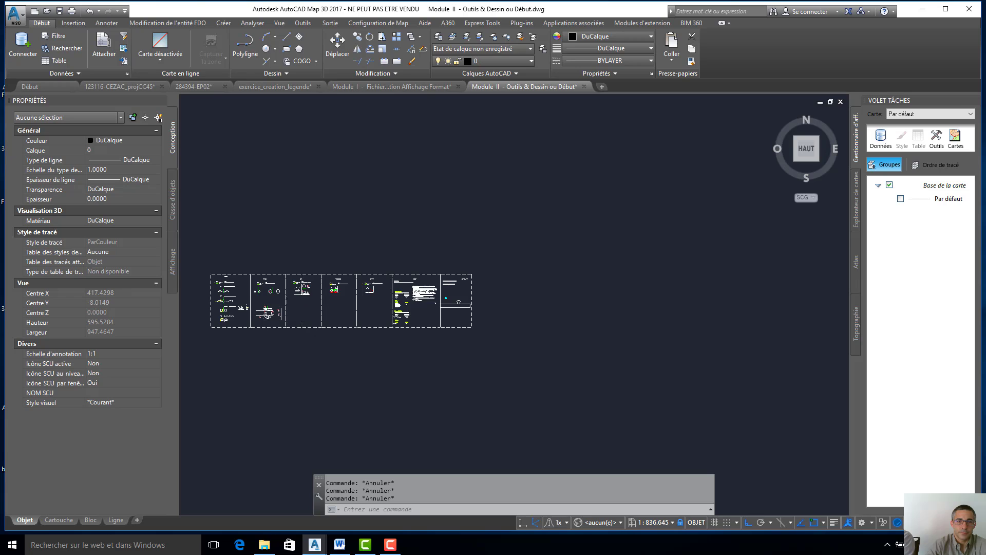
pyautogui.scroll(-2, 303, 300)
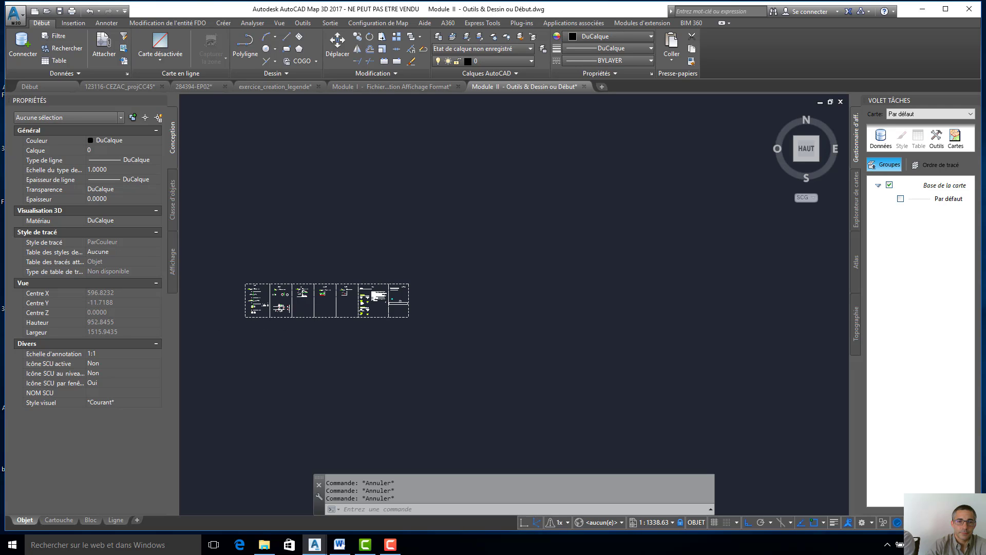
pyautogui.scroll(8, 303, 300)
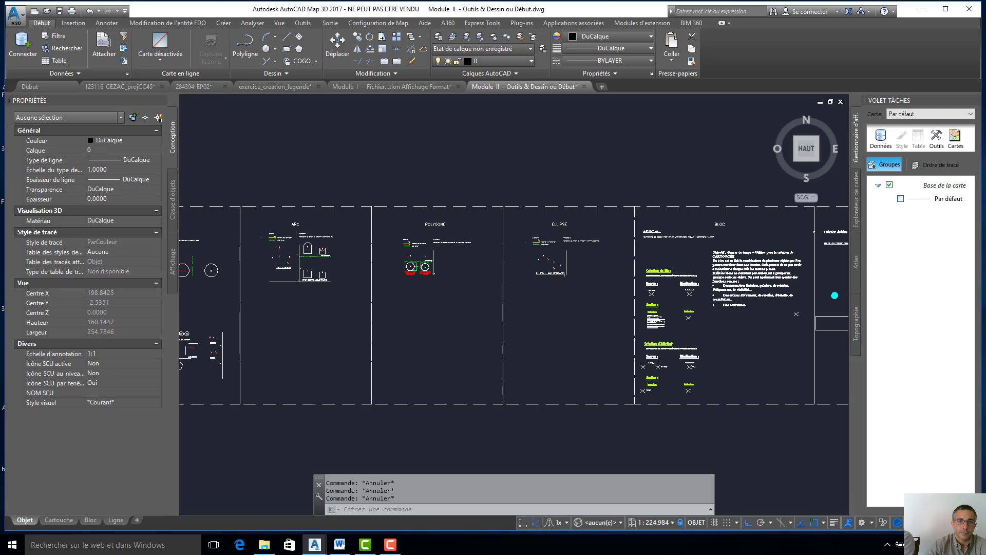
pyautogui.scroll(2, 302, 299)
pyautogui.scroll(10, 251, 232)
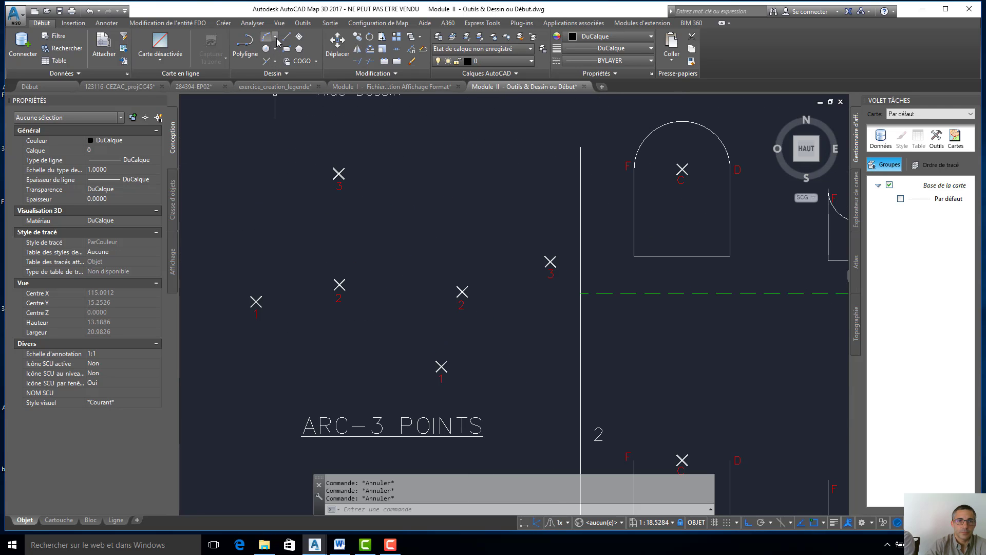
# Draw a three-point arc through points 1, 2 and 3 of the first marker set in the ARC-3 POINTS exercise.
pyautogui.click(270, 38)
pyautogui.click(276, 38)
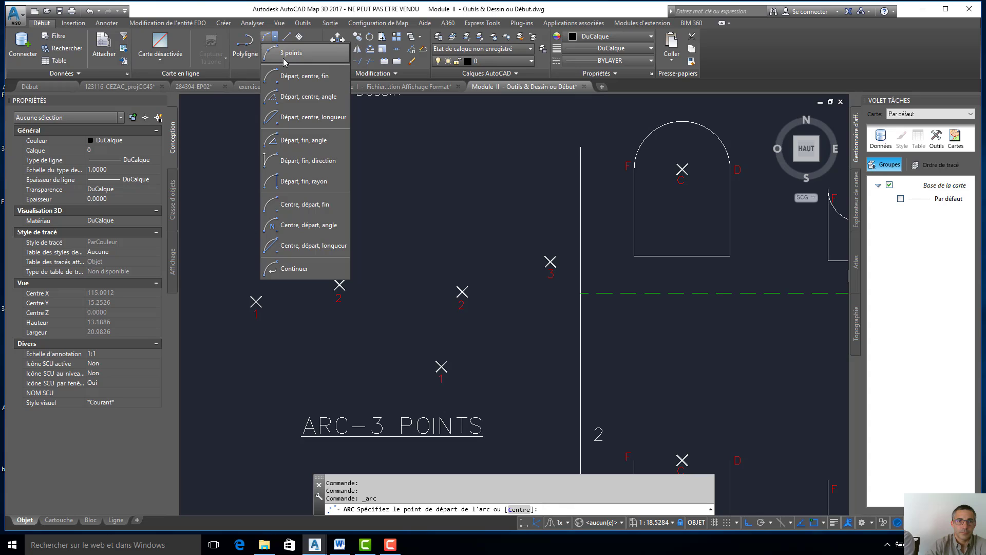
pyautogui.click(282, 53)
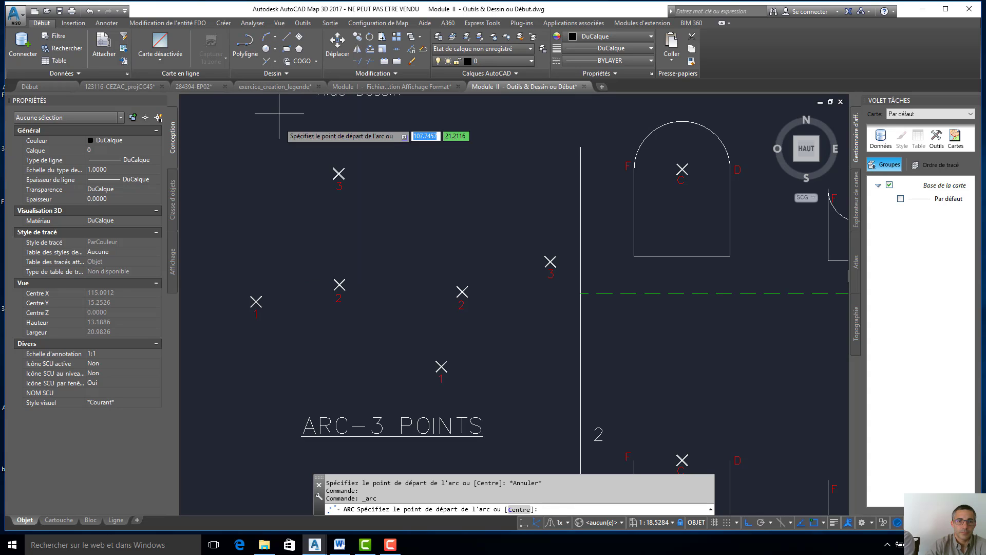
pyautogui.click(256, 301)
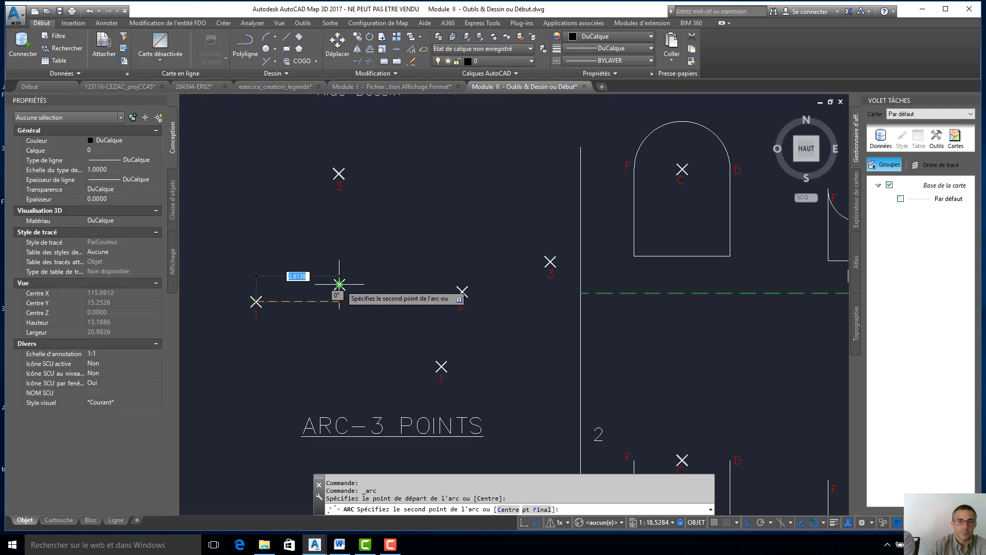
pyautogui.click(339, 284)
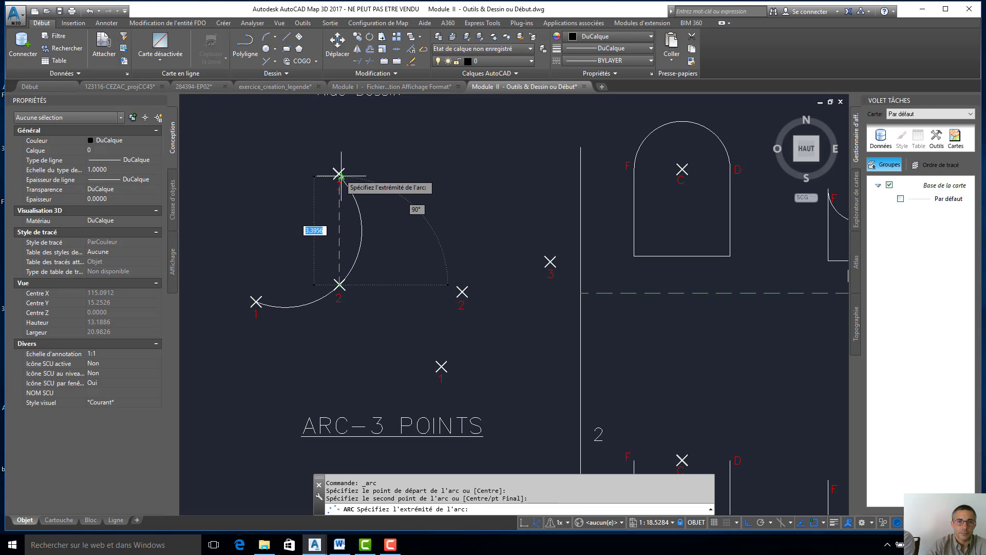
pyautogui.click(338, 174)
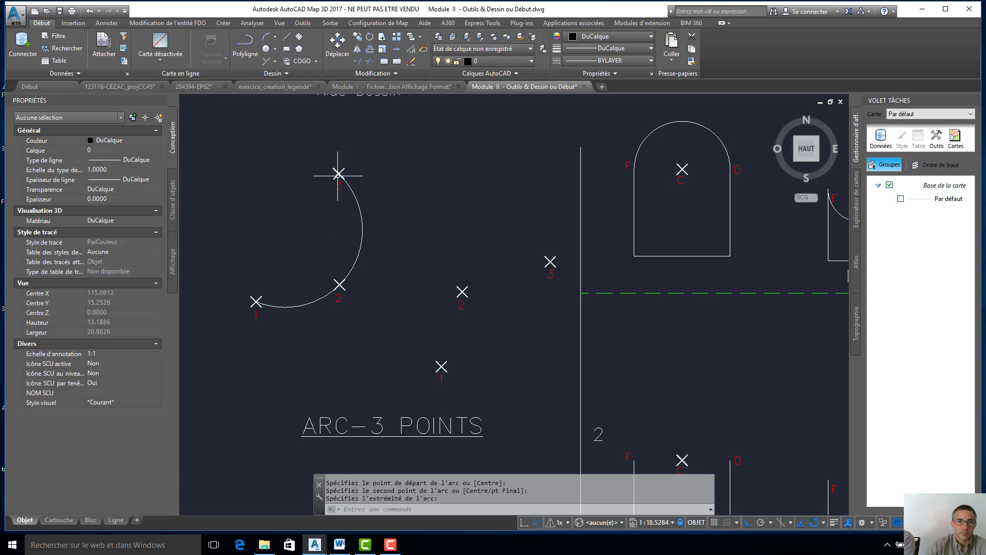
pyautogui.press('Escape')
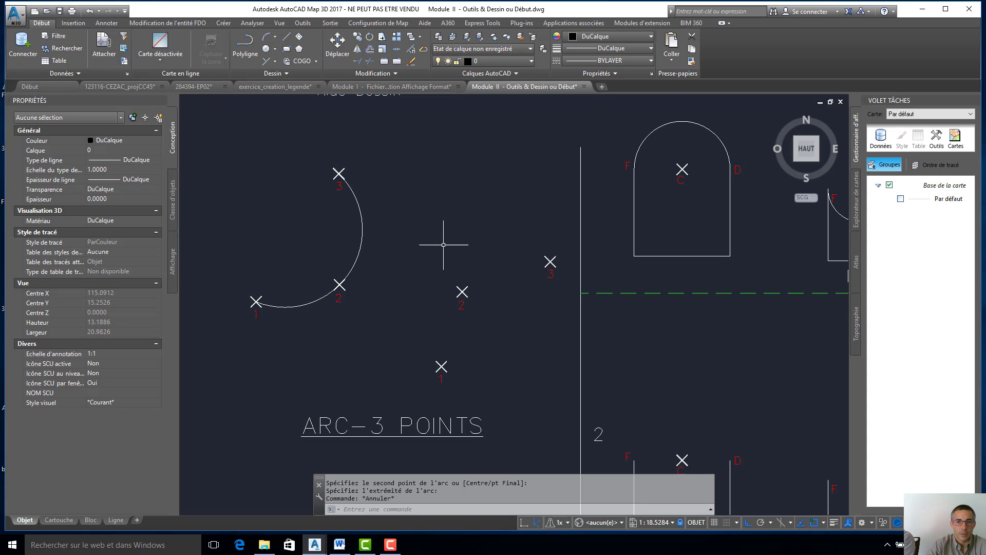
# Draw a three-point arc through points 1, 2 and 3 of the second marker set, nearest the vertical dividing line.
pyautogui.click(266, 38)
pyautogui.click(276, 38)
pyautogui.click(295, 80)
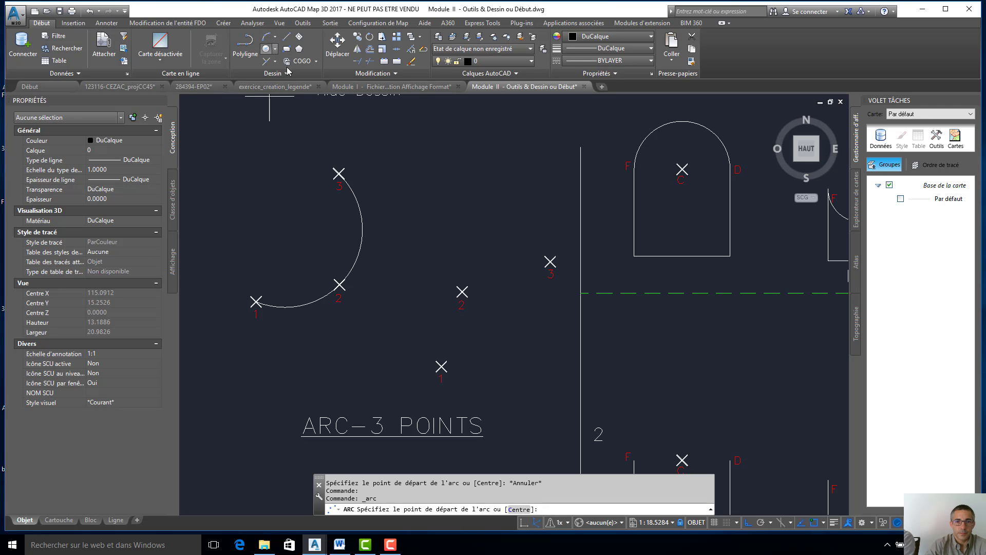
pyautogui.click(443, 367)
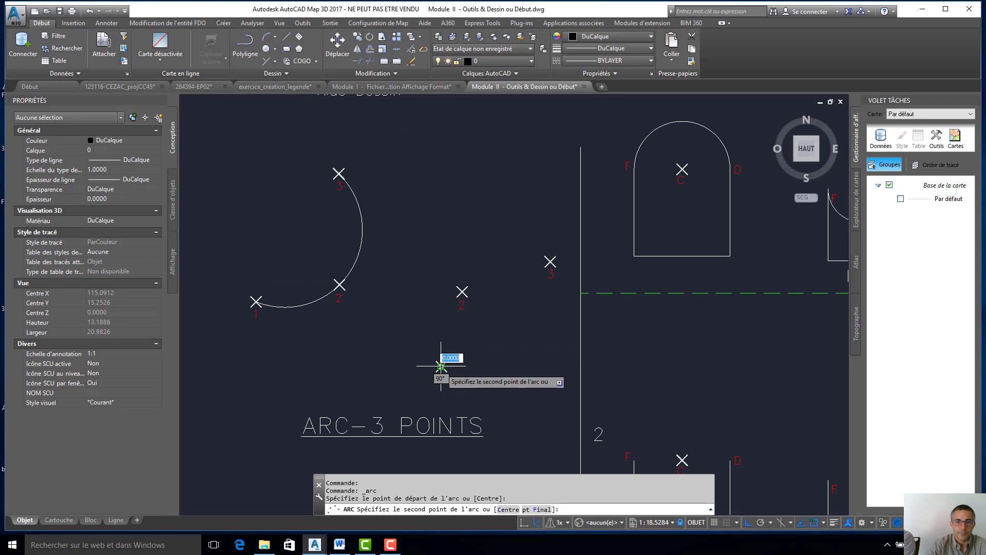
pyautogui.click(461, 293)
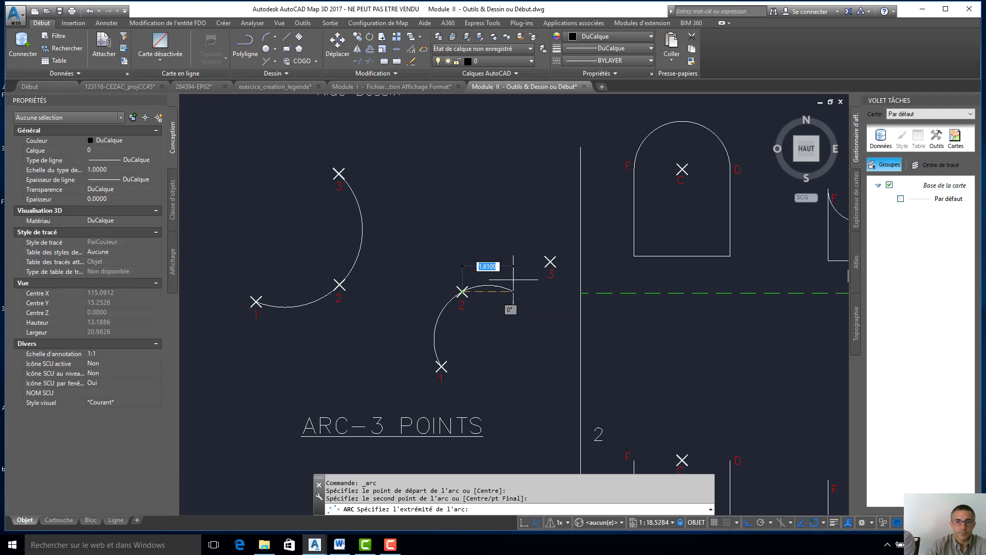
pyautogui.click(551, 262)
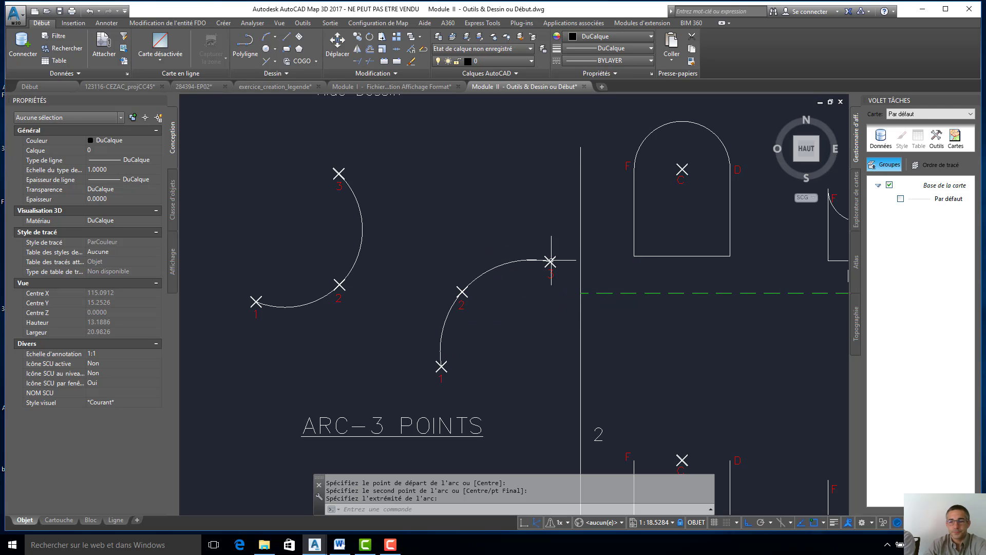
pyautogui.press('Return')
pyautogui.scroll(-4, 573, 276)
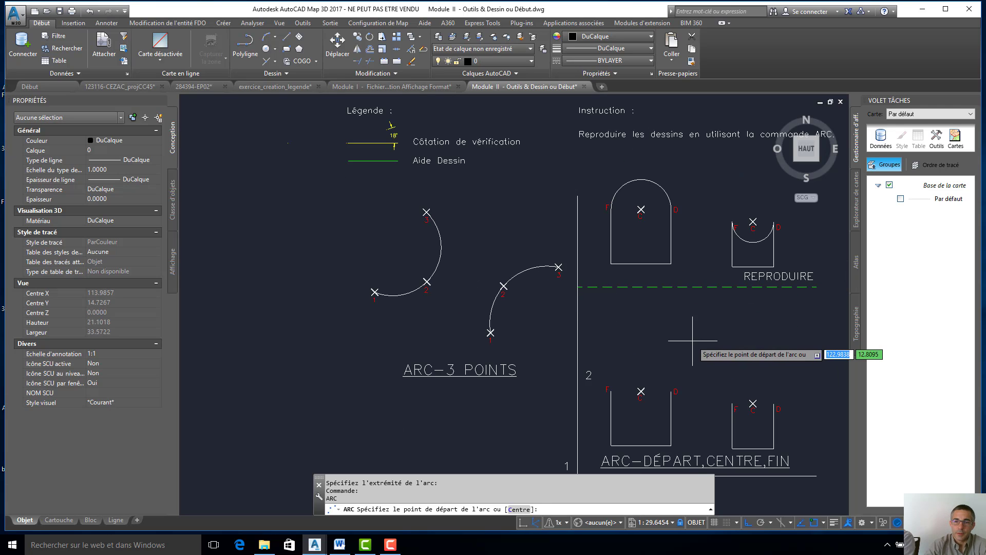
pyautogui.moveTo(687, 342)
pyautogui.mouseDown(button='middle')
pyautogui.moveTo(577, 357)
pyautogui.moveTo(474, 266)
pyautogui.mouseUp(button='middle')
pyautogui.scroll(-3, 474, 266)
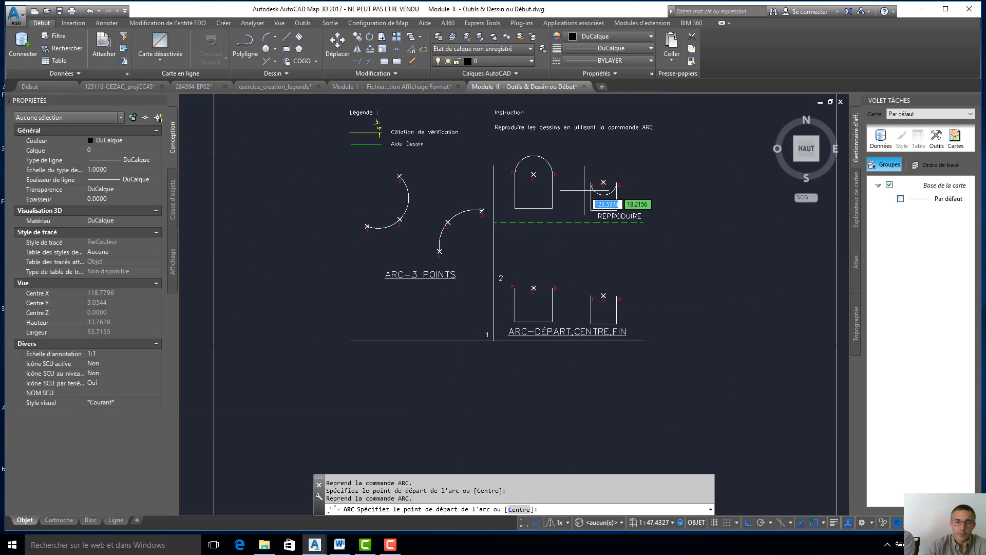
pyautogui.scroll(5, 619, 194)
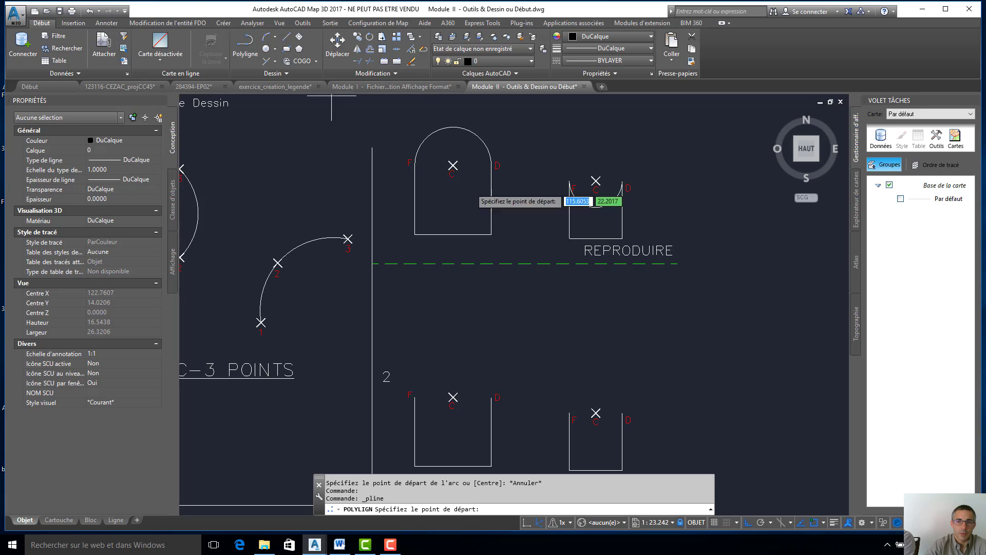
pyautogui.scroll(-3, 672, 283)
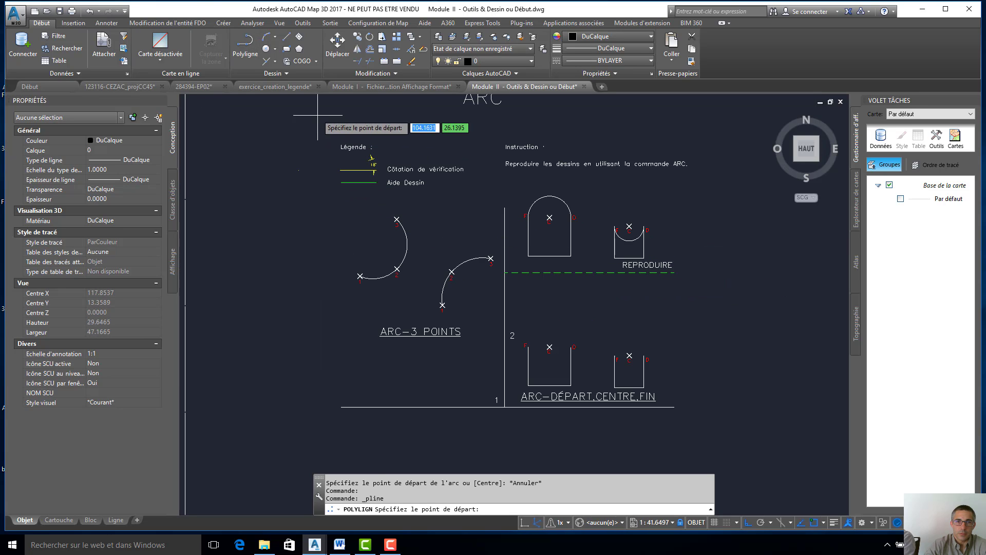
pyautogui.click(275, 37)
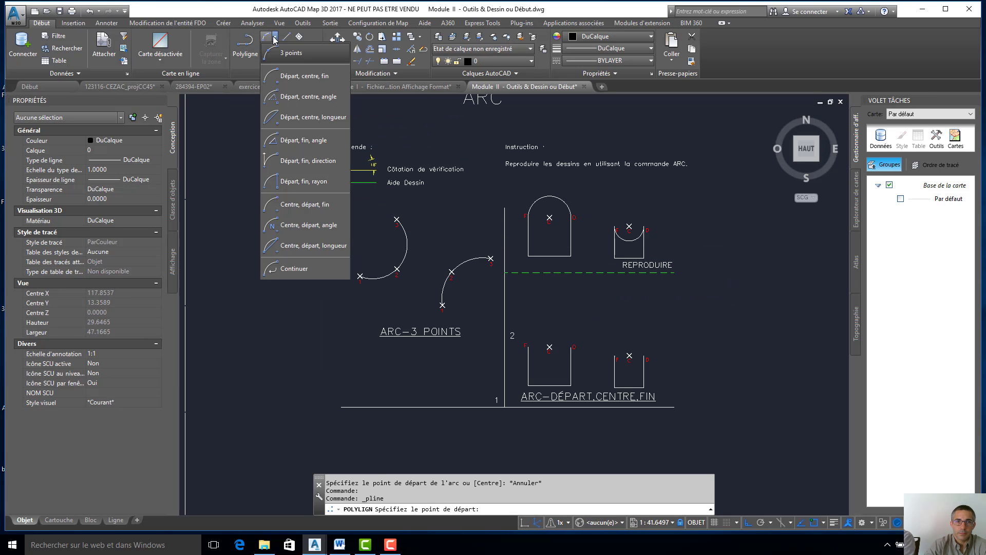
pyautogui.click(299, 77)
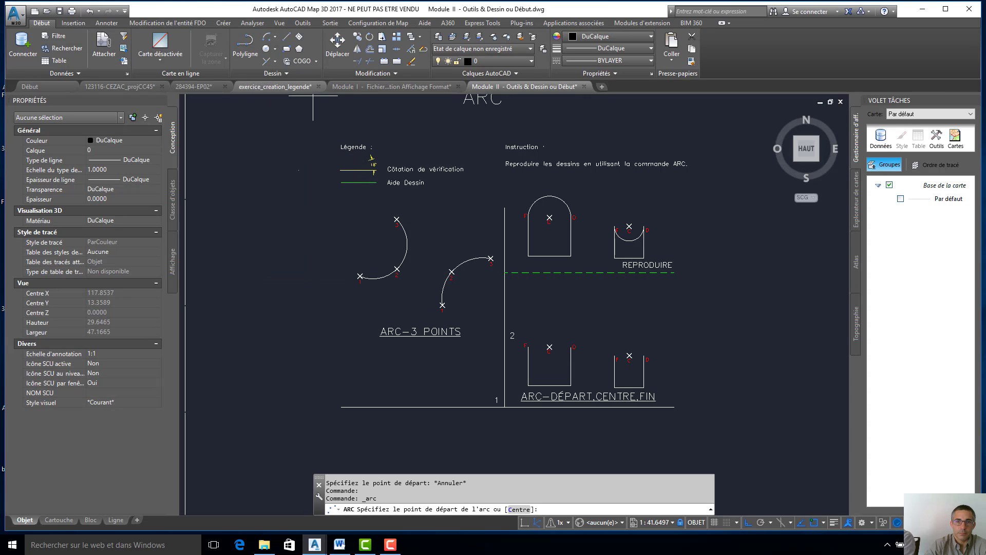
pyautogui.click(527, 347)
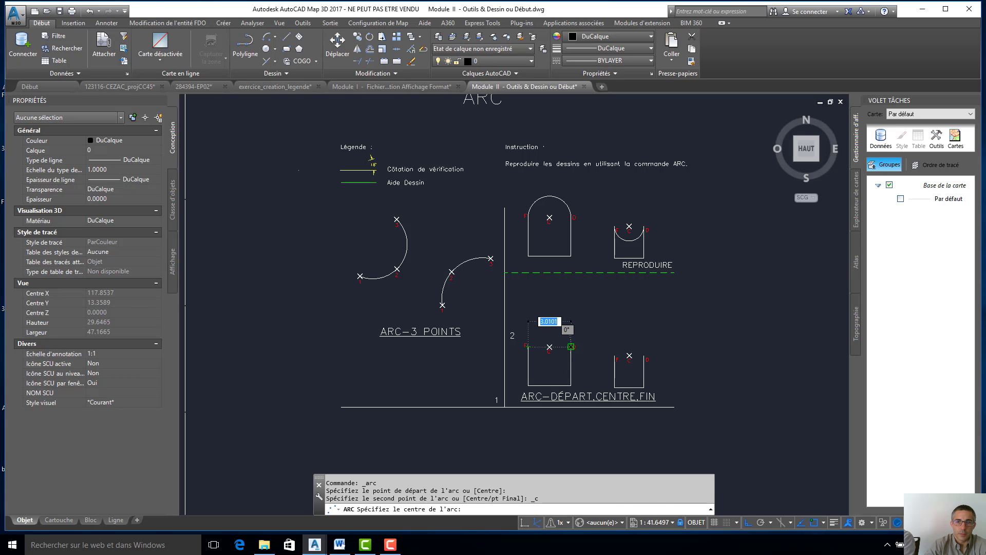
pyautogui.click(571, 347)
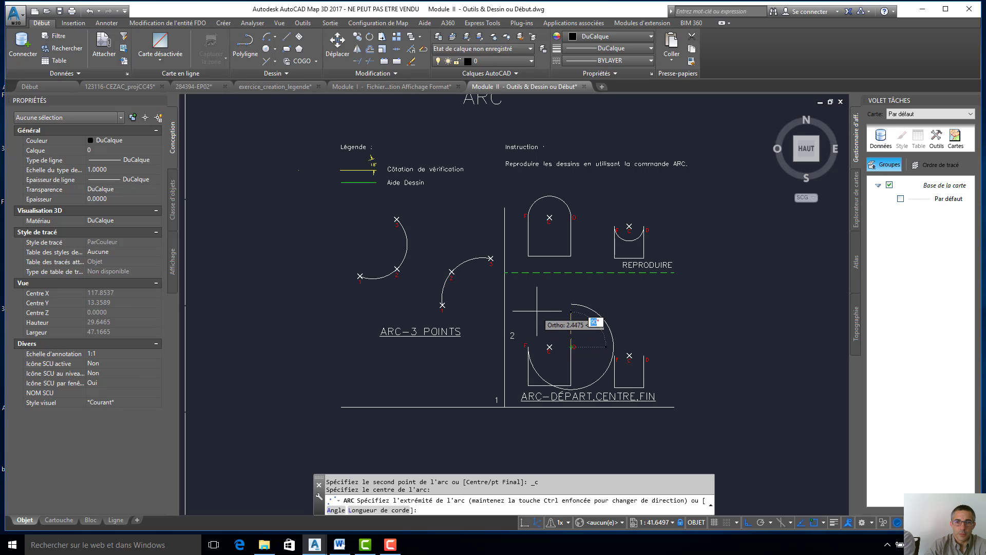
pyautogui.press('Escape')
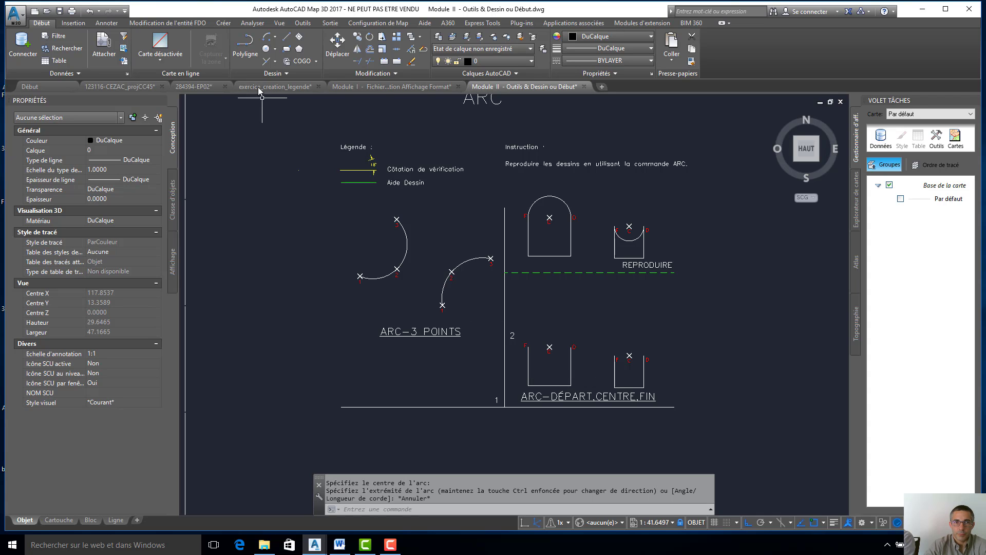
# Try a start-centre-end arc on the larger open frame below the dashed line, starting at F, centred on C and ending at D.
pyautogui.click(267, 37)
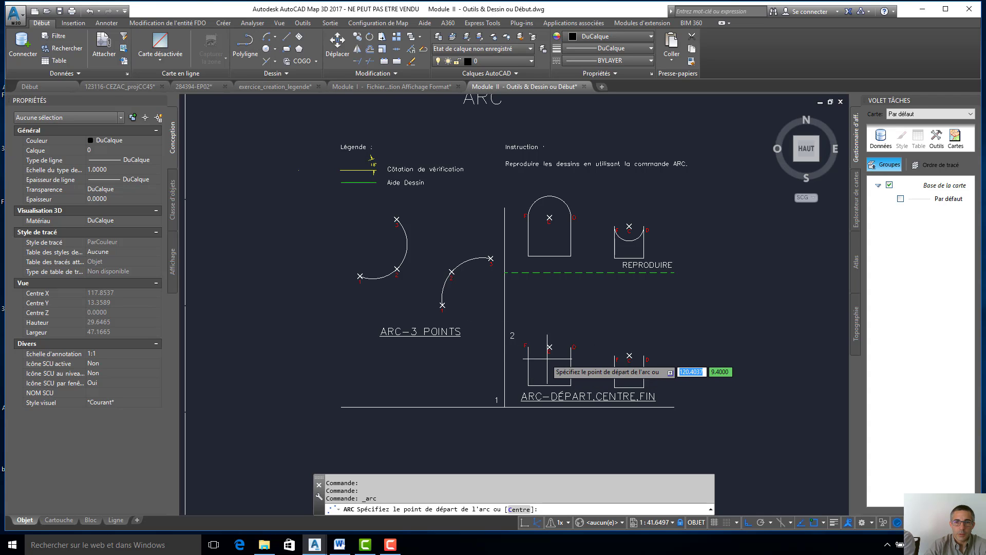
pyautogui.click(529, 347)
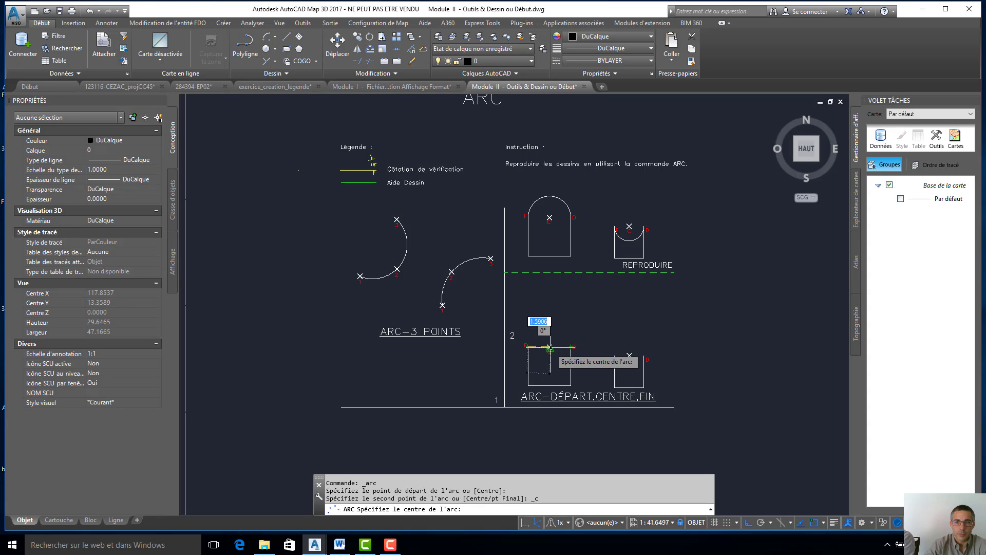
pyautogui.click(550, 348)
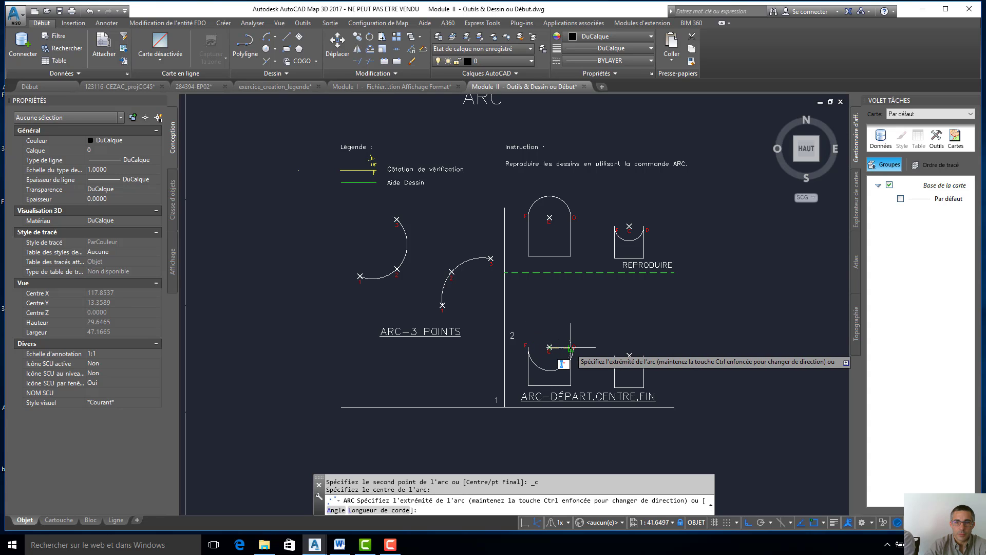
pyautogui.click(571, 348)
pyautogui.scroll(3, 571, 348)
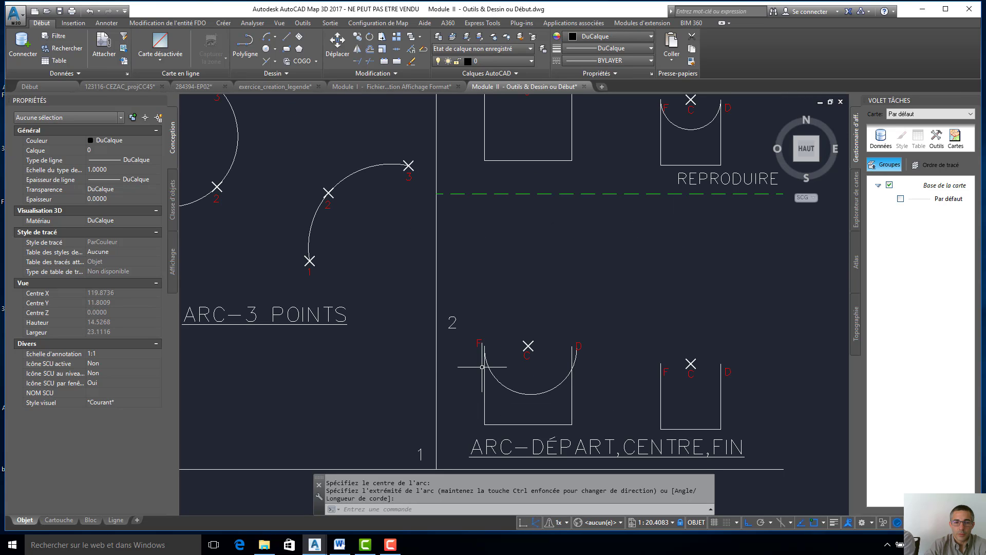
pyautogui.press('Escape')
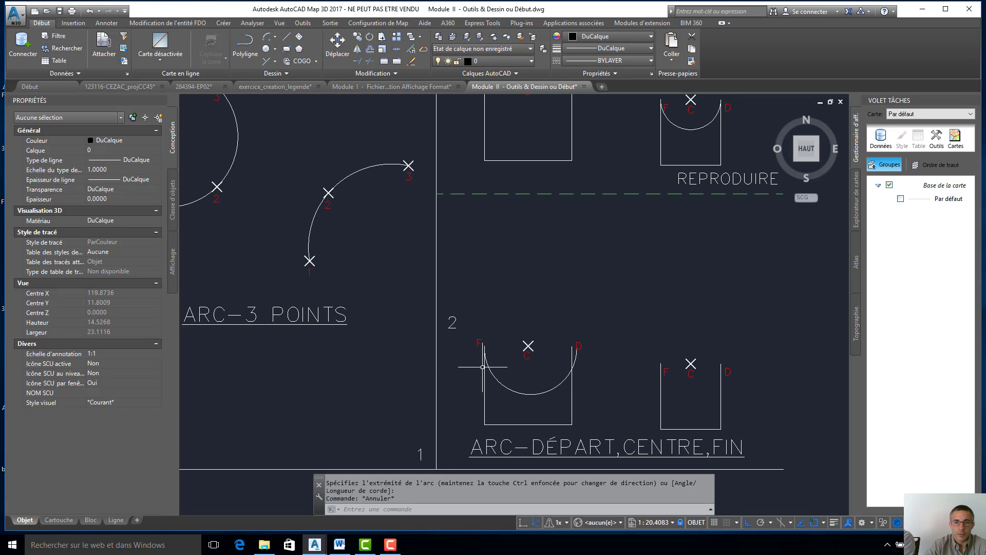
# Erase the downward-curving arc from the larger open frame of the ARC-DÉPART,CENTRE,FIN exercise.
pyautogui.click(91, 15)
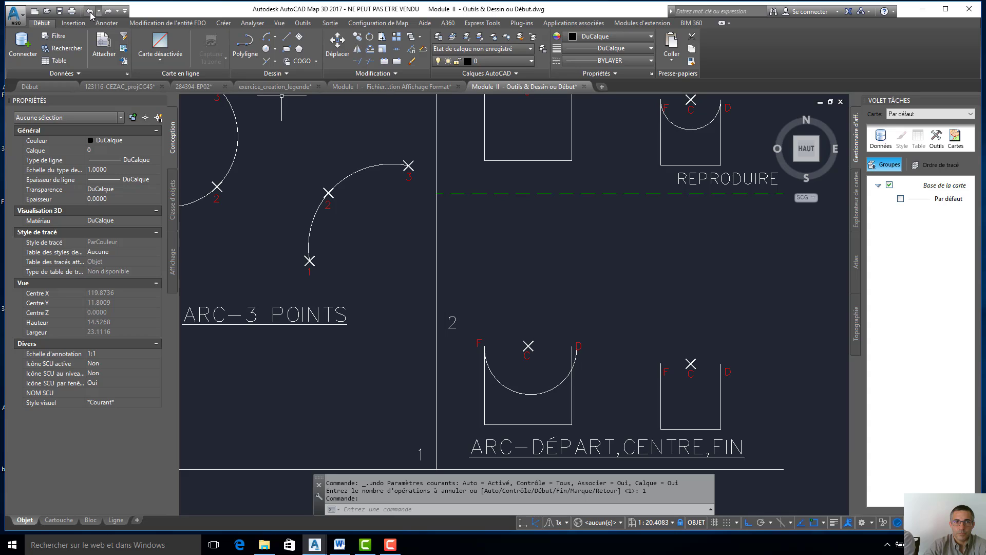
pyautogui.click(525, 368)
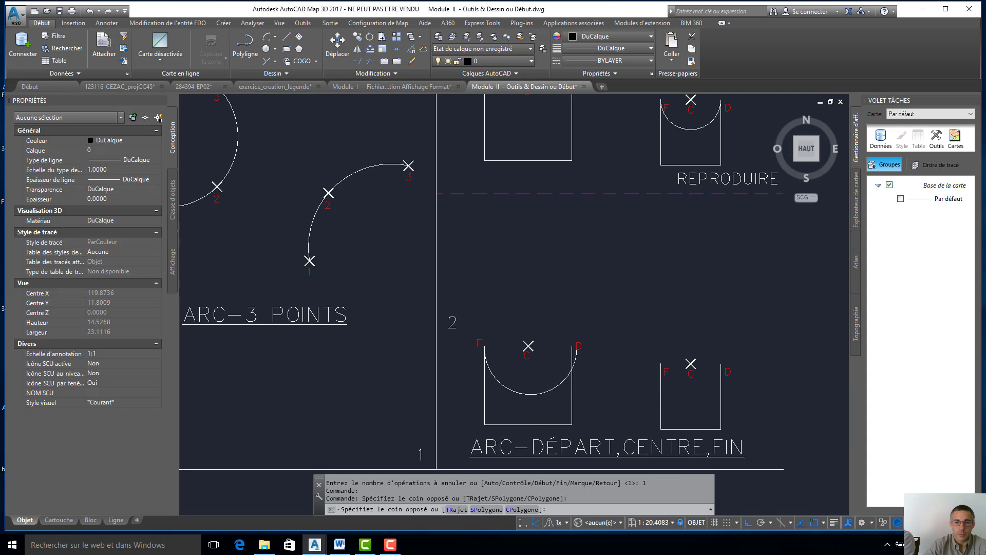
pyautogui.click(521, 377)
pyautogui.press('Delete')
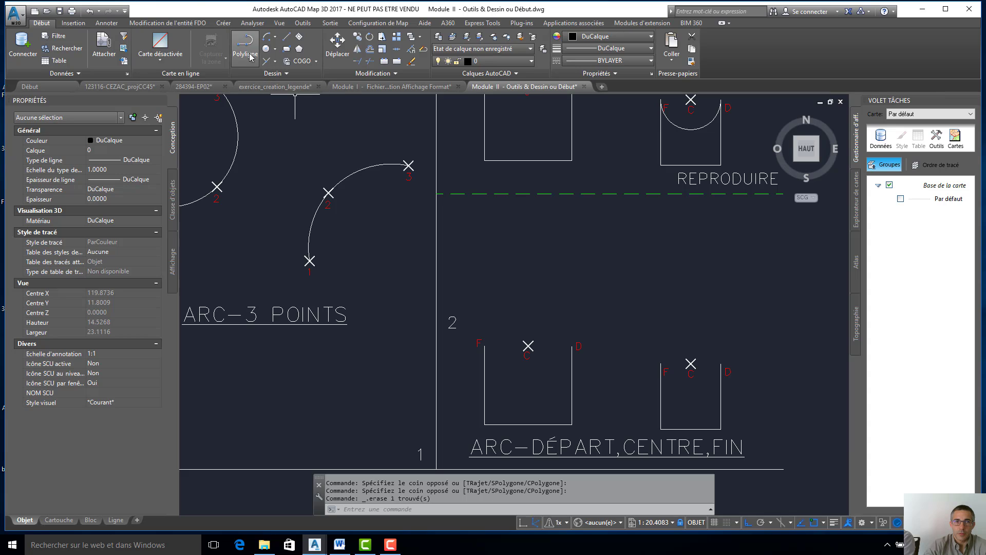
# Draw a centre-start-end arc closing the larger open frame, centred on marker C, starting at D and ending at F.
pyautogui.click(266, 38)
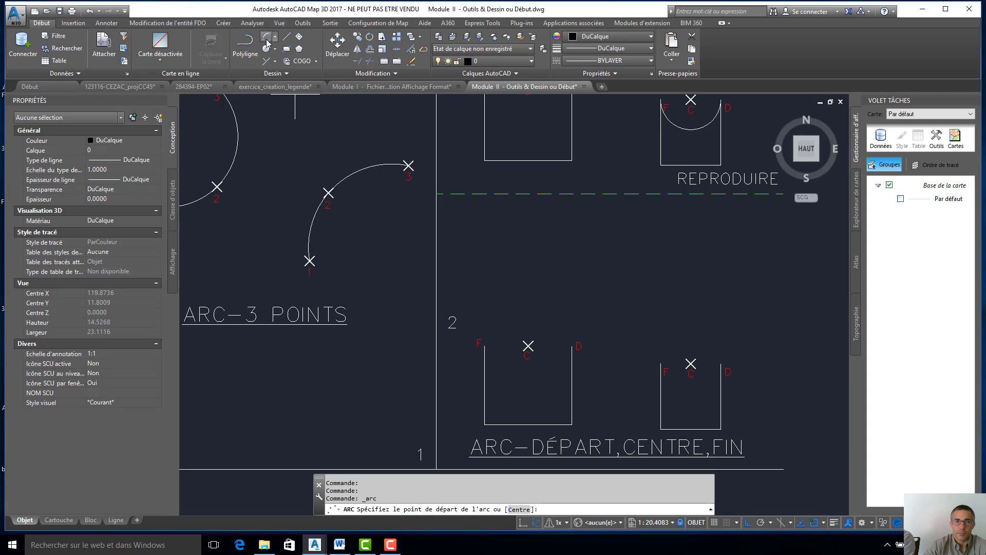
pyautogui.click(275, 38)
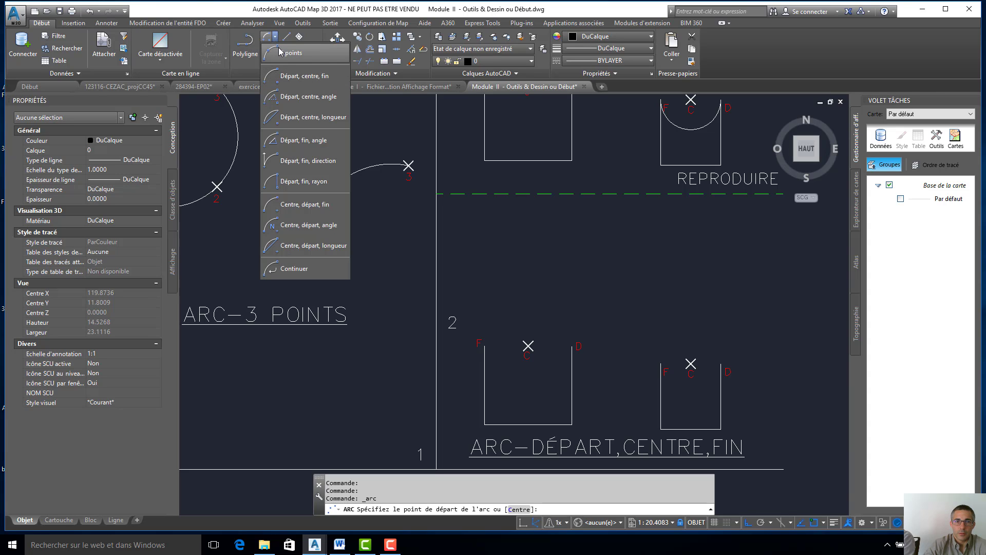
pyautogui.click(298, 206)
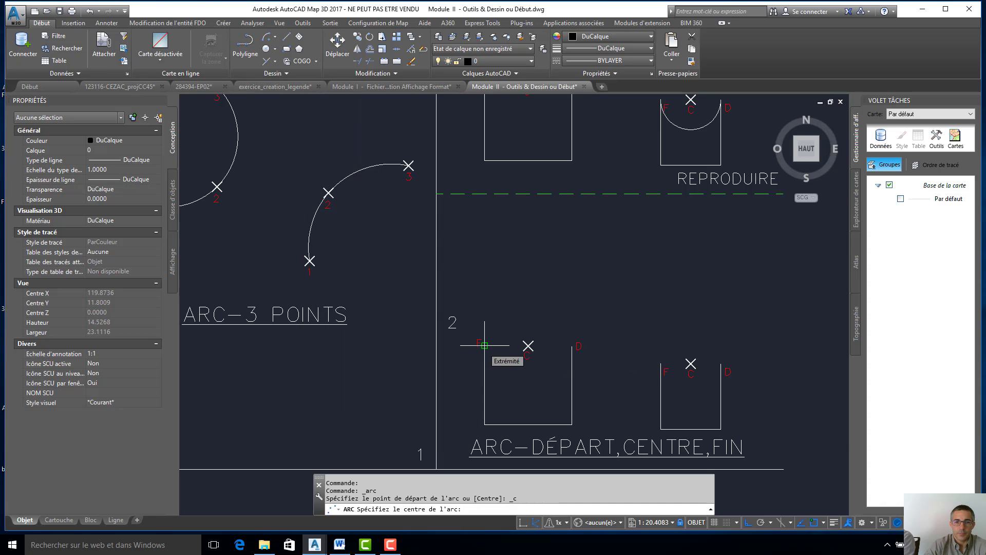
pyautogui.click(528, 345)
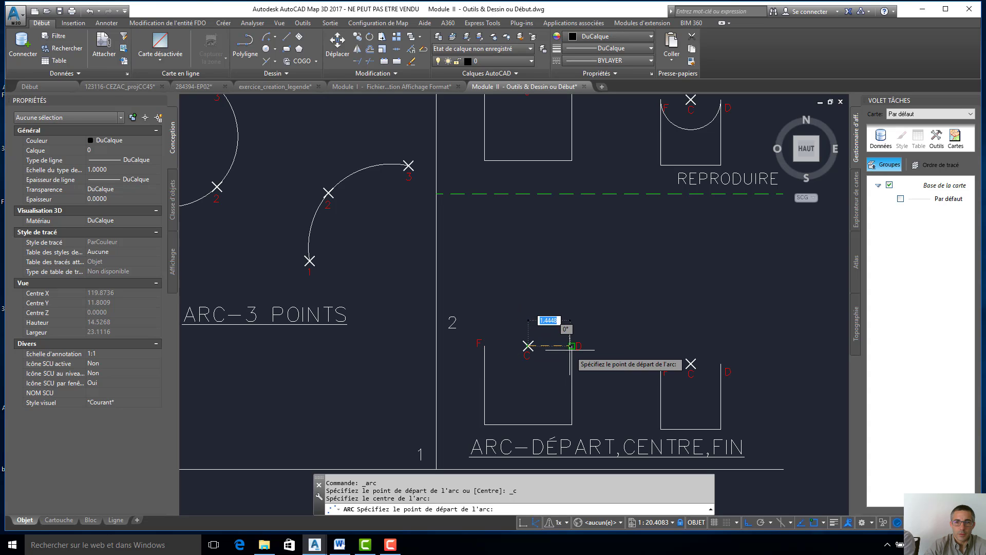
pyautogui.click(570, 349)
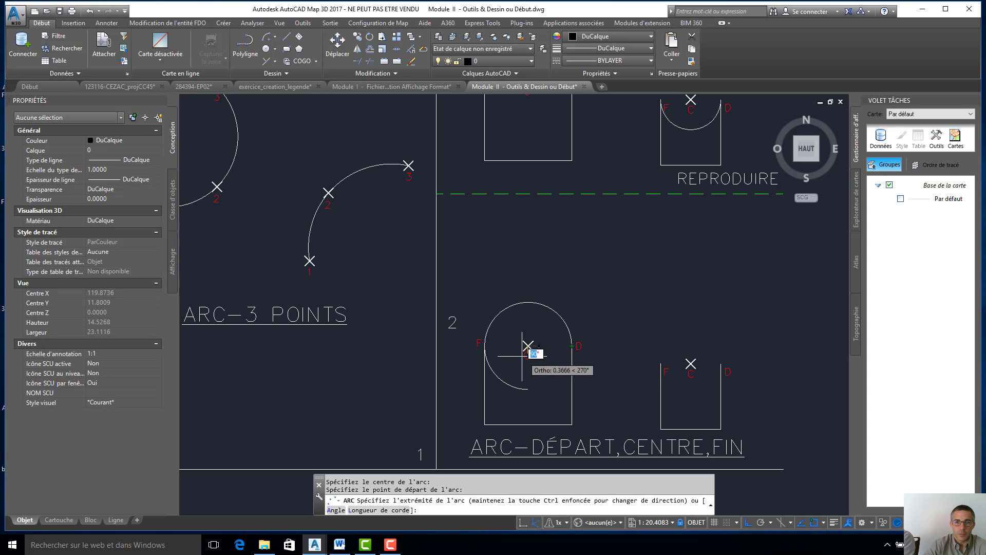
pyautogui.click(485, 345)
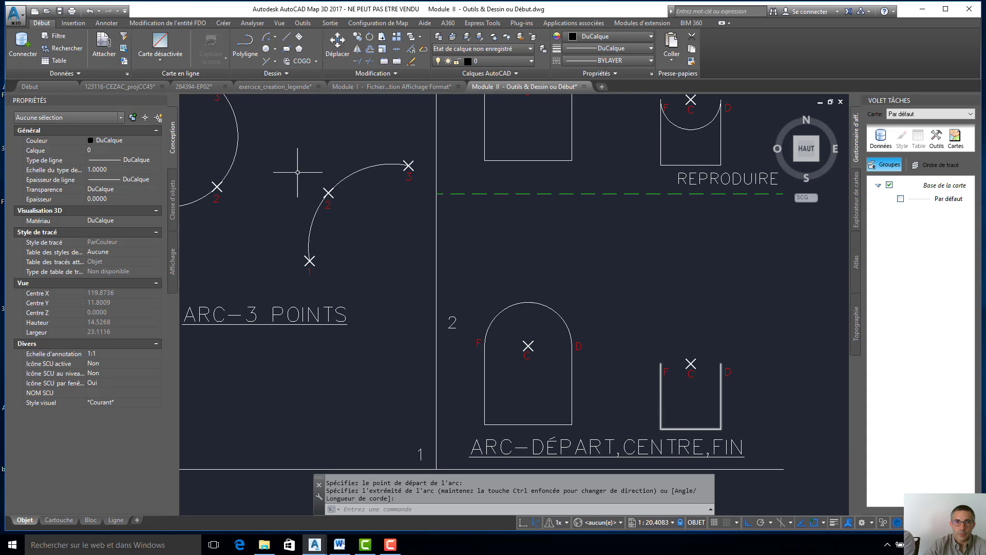
pyautogui.click(266, 39)
pyautogui.click(275, 37)
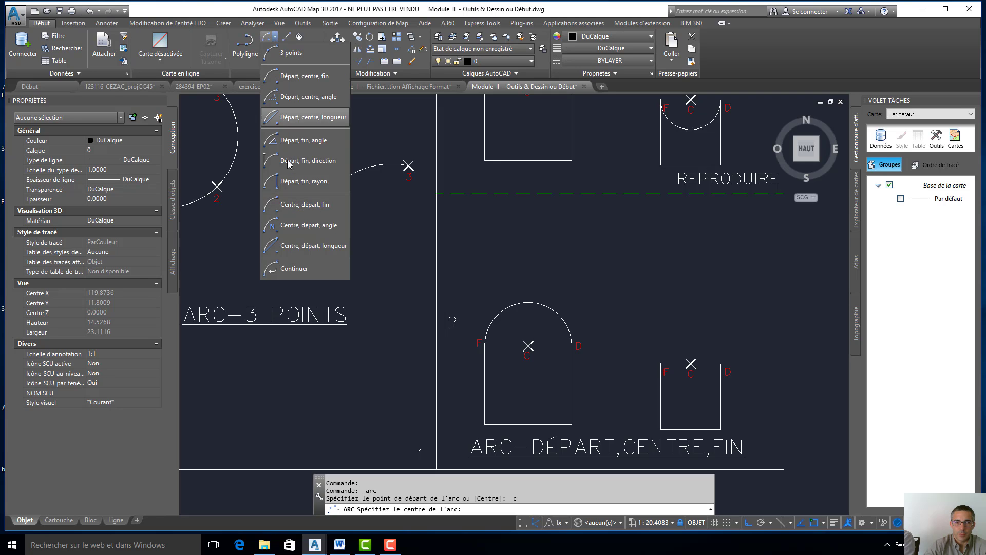
pyautogui.click(305, 204)
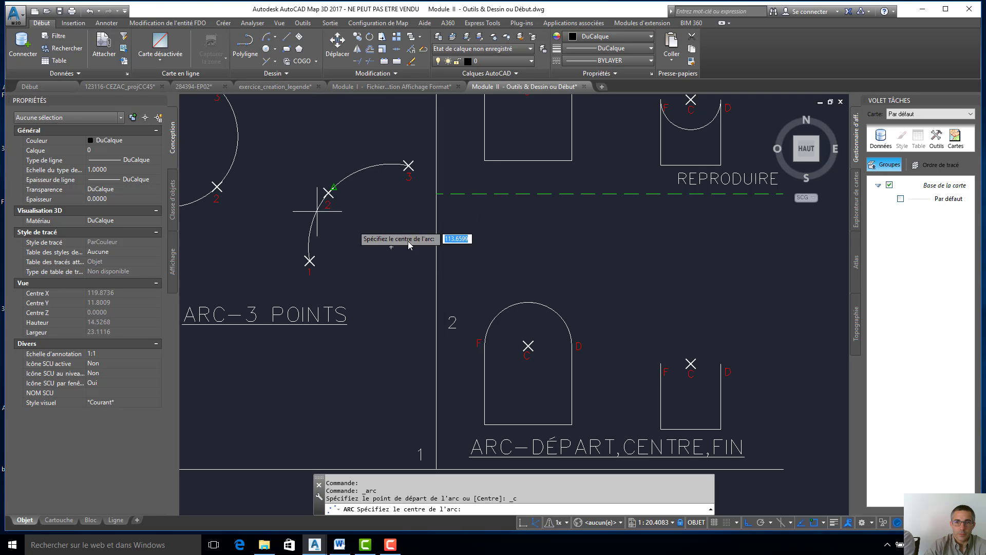
pyautogui.click(691, 364)
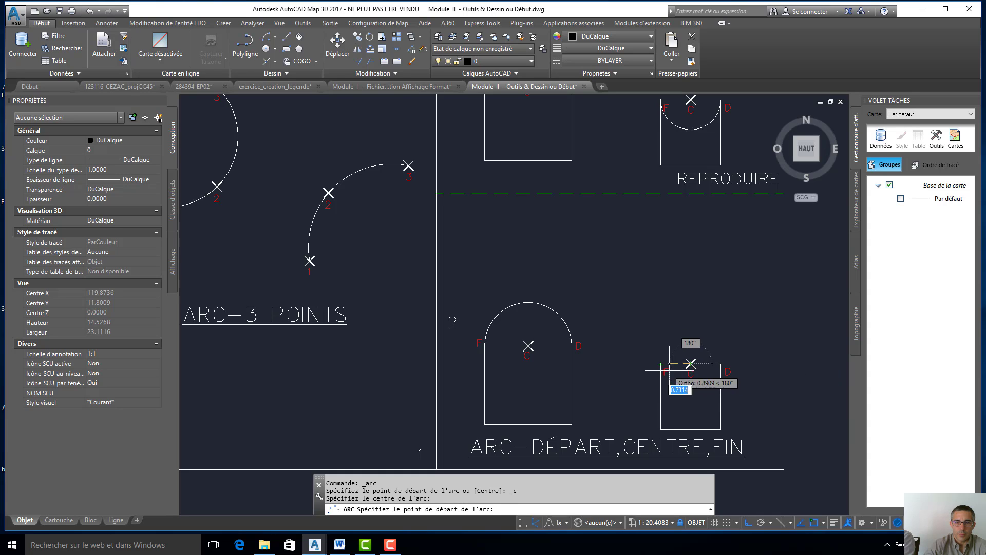
pyautogui.click(720, 364)
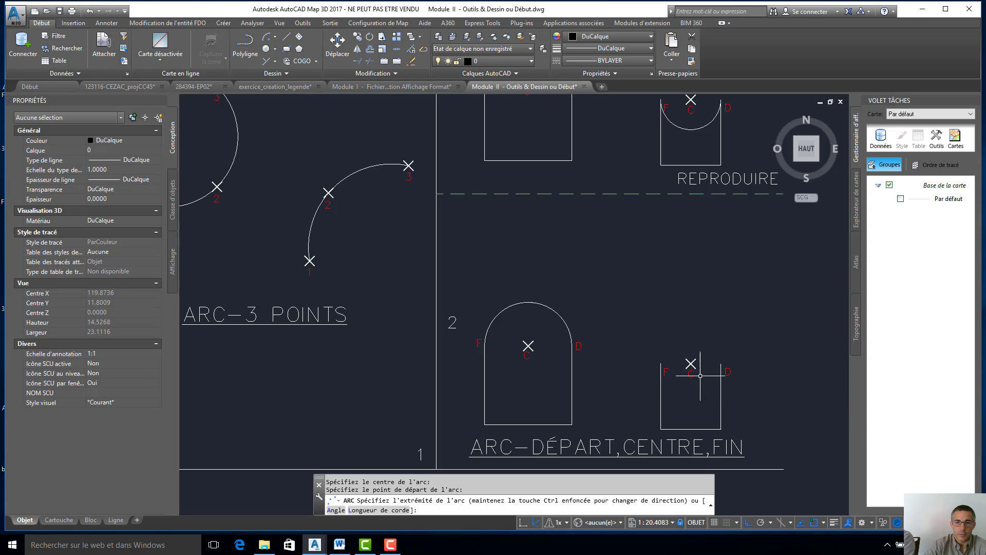
pyautogui.press('Escape')
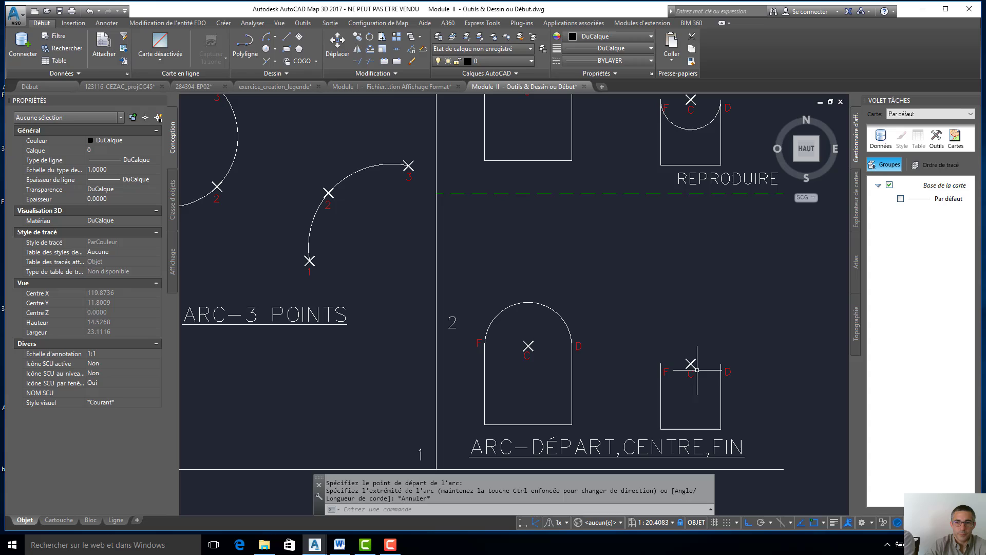
# Draw a centre-start-end arc inside the smaller open frame below the dashed line, centred on marker C, starting at F and ending at D.
pyautogui.click(275, 37)
pyautogui.click(295, 202)
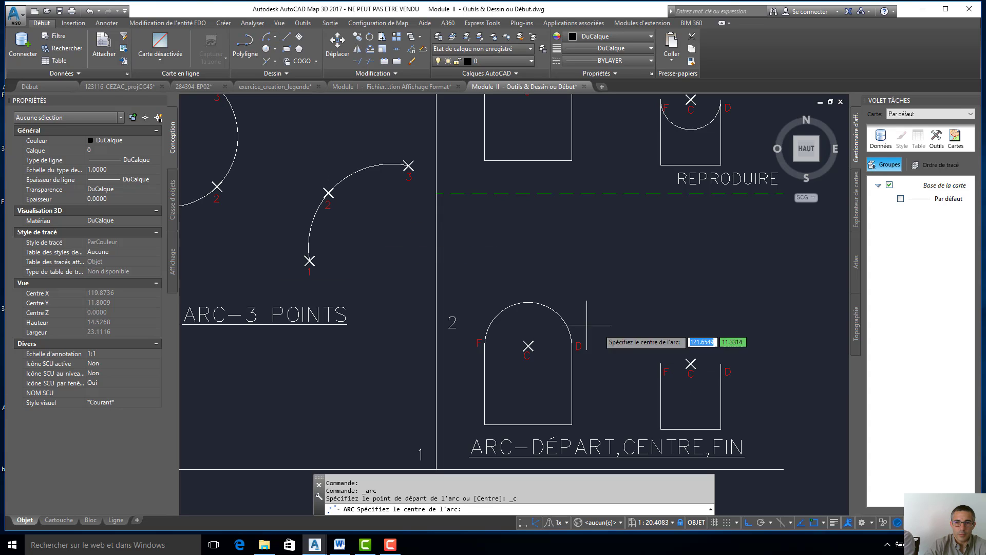
pyautogui.click(691, 364)
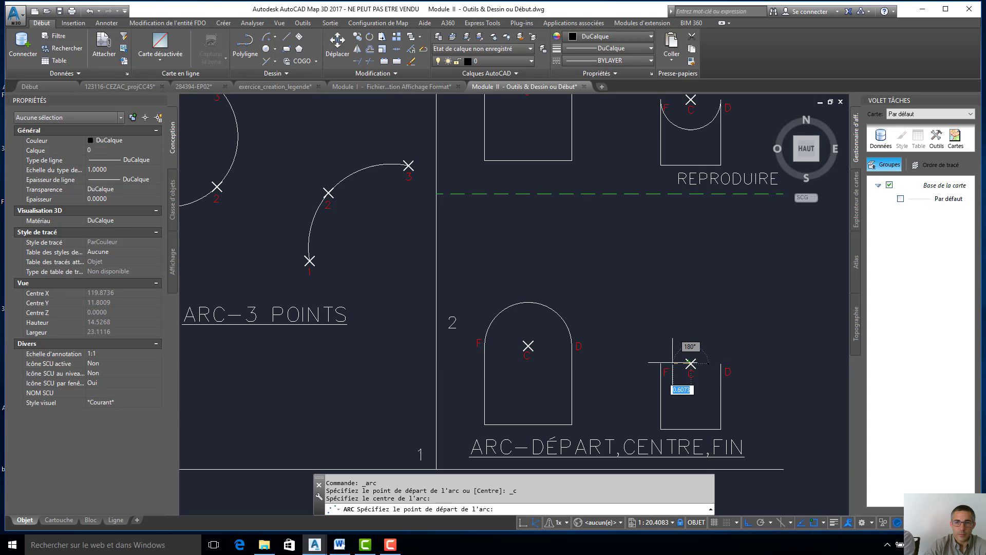
pyautogui.click(661, 364)
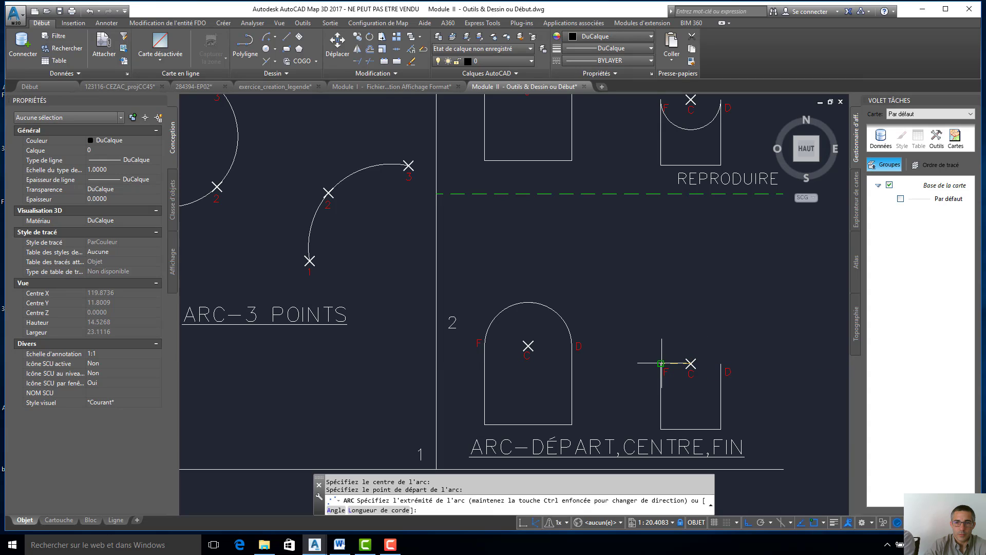
pyautogui.click(720, 366)
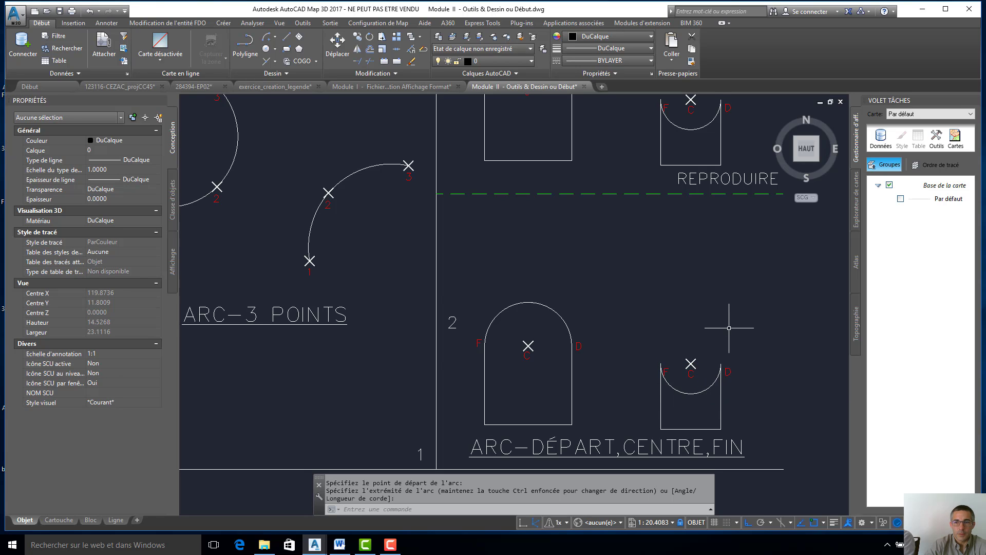
# Move on to the POLYGONE exercise and examine its circumscribed and inscribed hexagon models with their centre markers.
pyautogui.scroll(2, 727, 324)
pyautogui.scroll(-4, 727, 323)
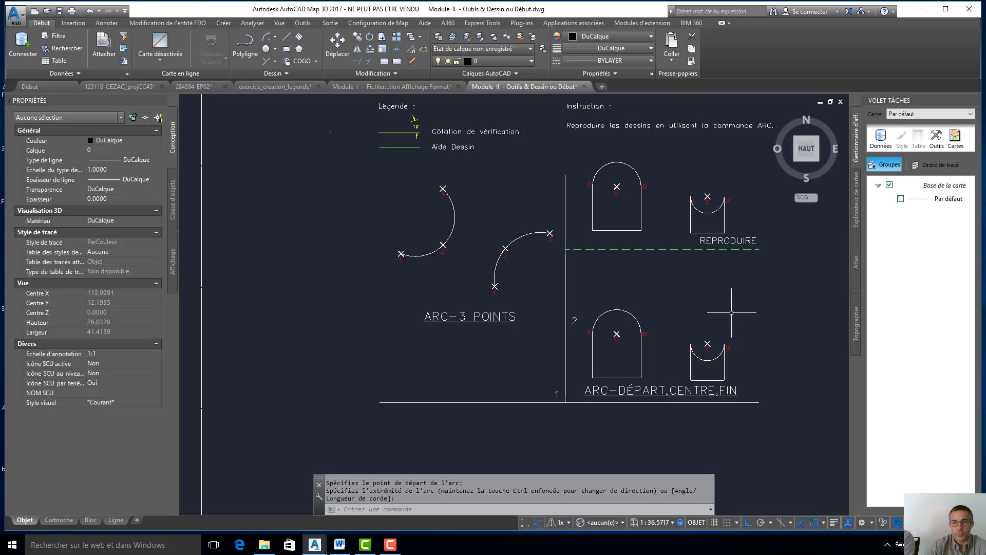
pyautogui.scroll(-2, 728, 292)
pyautogui.scroll(-3, 733, 294)
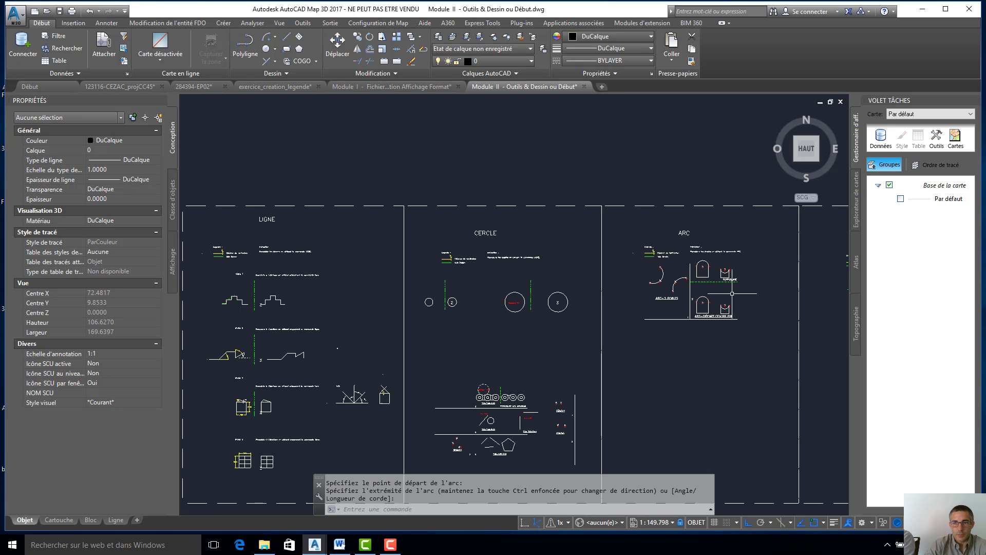
pyautogui.scroll(-2, 760, 303)
pyautogui.scroll(3, 767, 308)
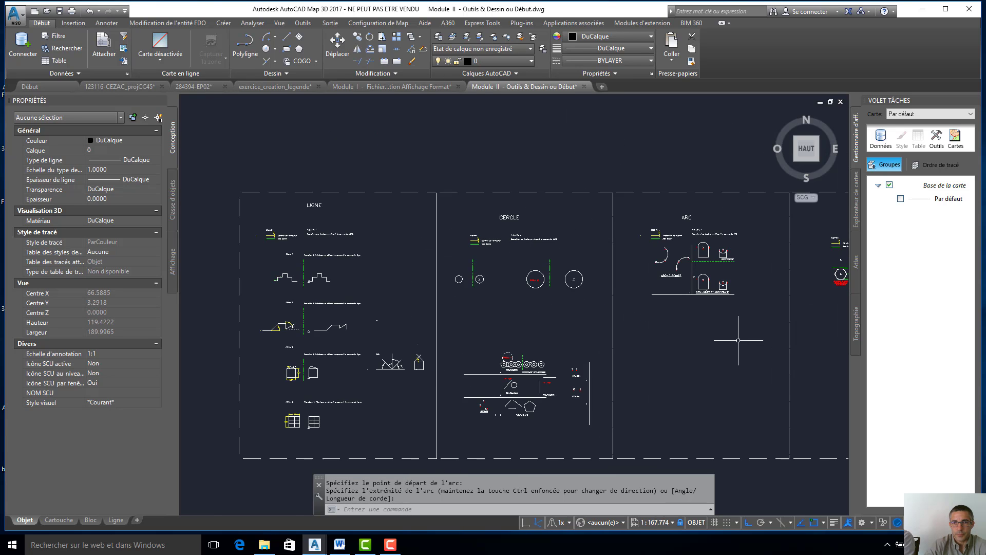
pyautogui.click(767, 310)
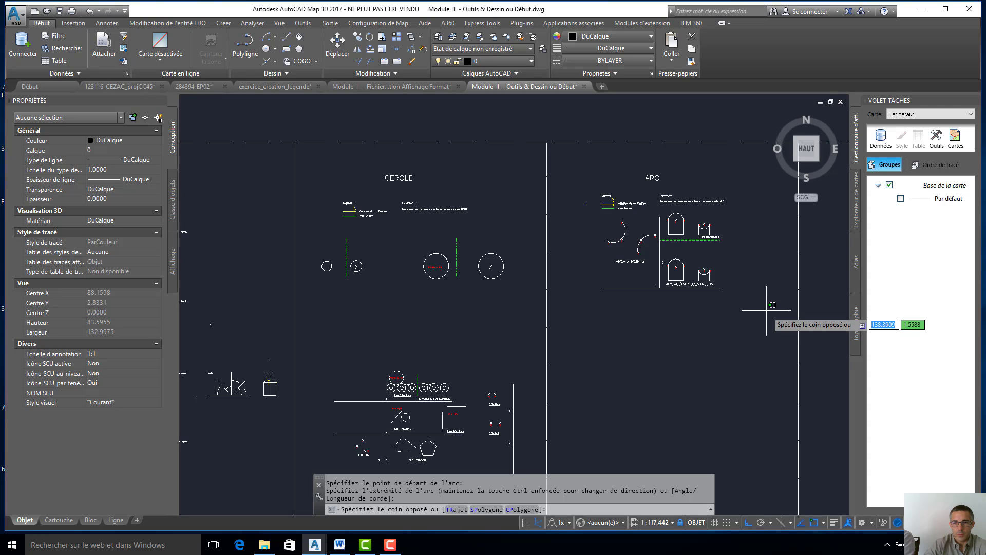
pyautogui.press('Escape')
pyautogui.press('Escape')
pyautogui.press('Escape')
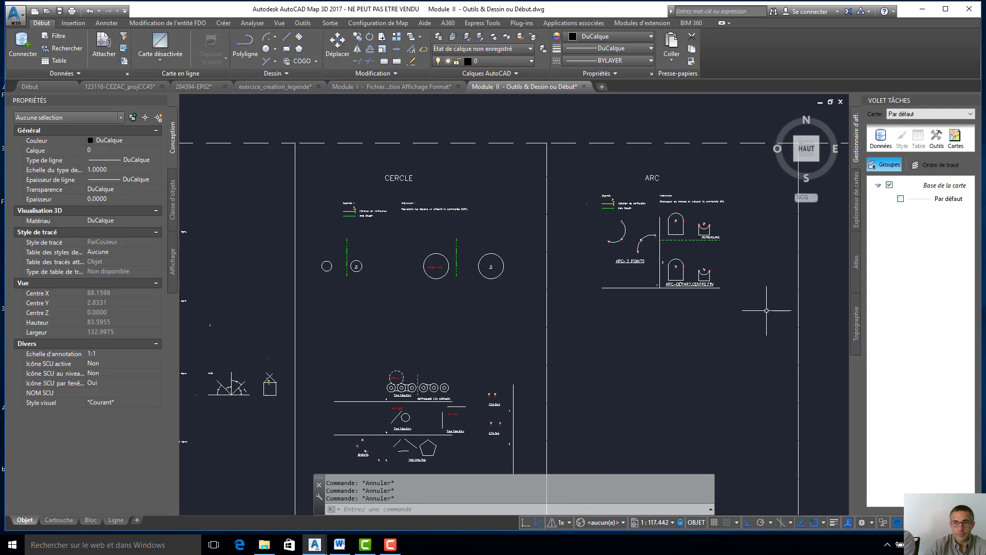
pyautogui.moveTo(767, 310); pyautogui.dragTo(766, 313, button='middle')
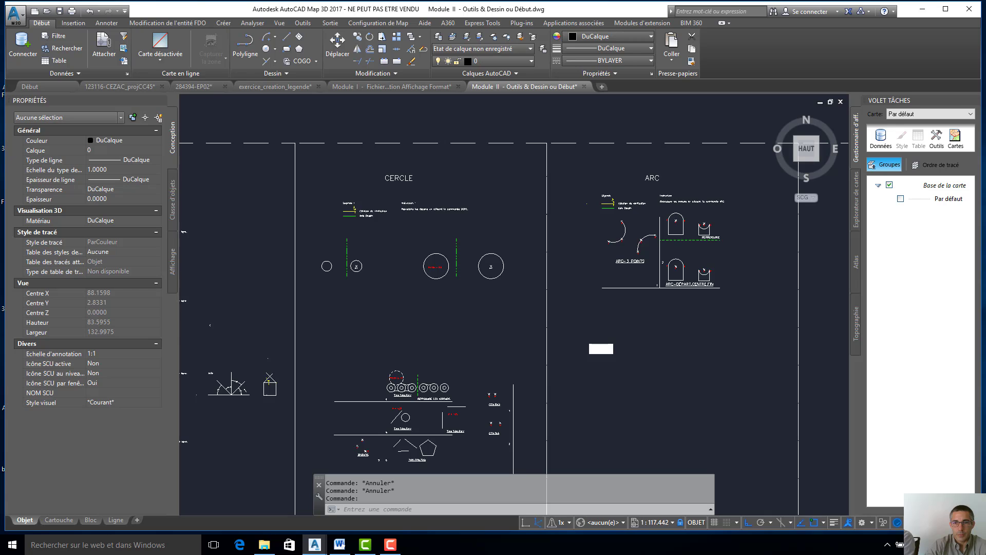
pyautogui.middleClick(732, 303)
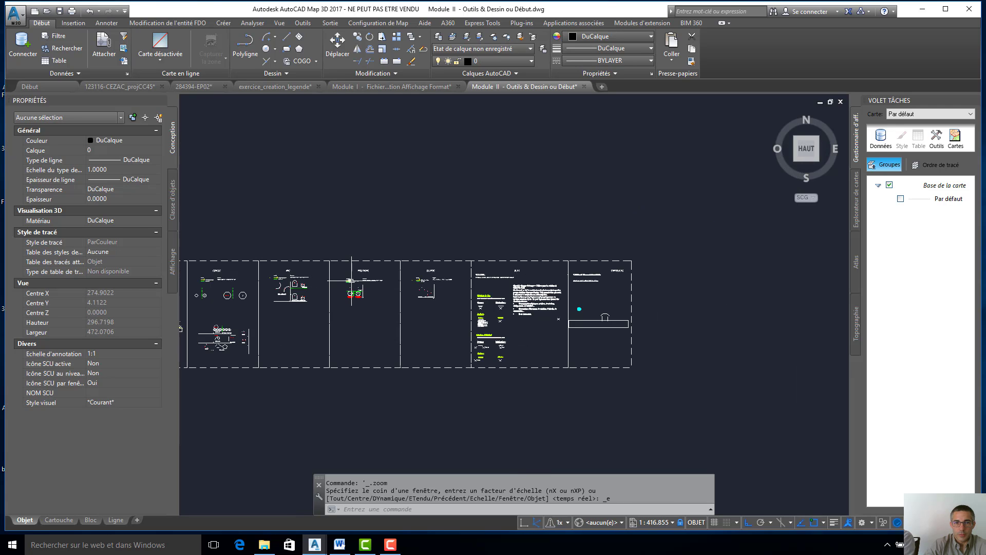
pyautogui.scroll(2, 352, 280)
pyautogui.scroll(2, 354, 282)
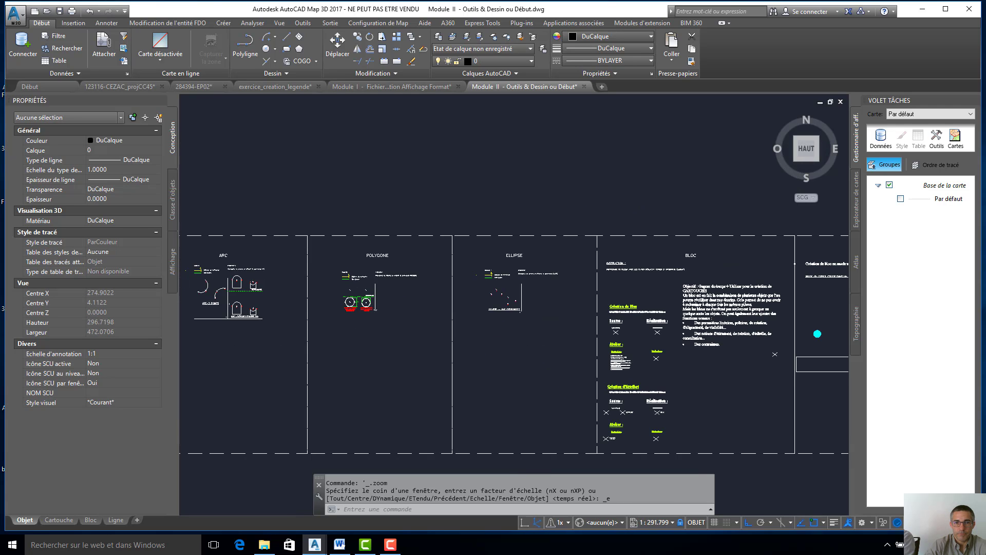
pyautogui.scroll(2, 352, 298)
pyautogui.scroll(6, 344, 293)
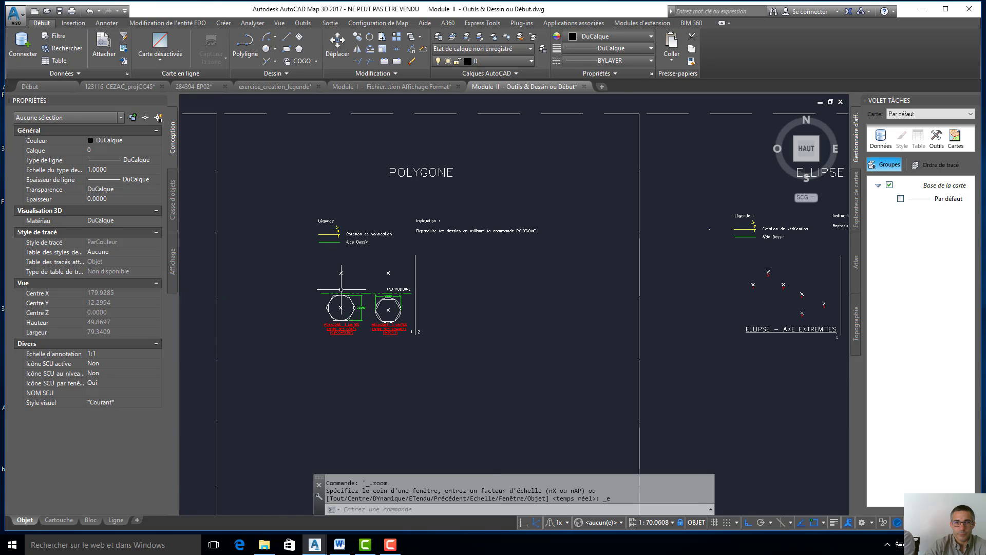
pyautogui.scroll(6, 342, 289)
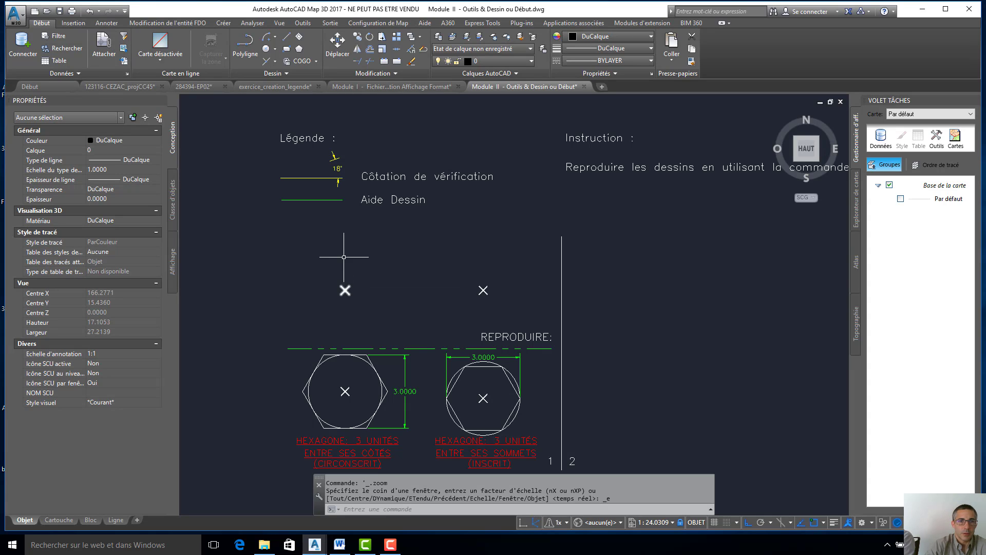
# Try a six-sided polygon circumscribed about a circle of radius 3, centred on the marker above the circumscribed hexagon model.
pyautogui.click(299, 49)
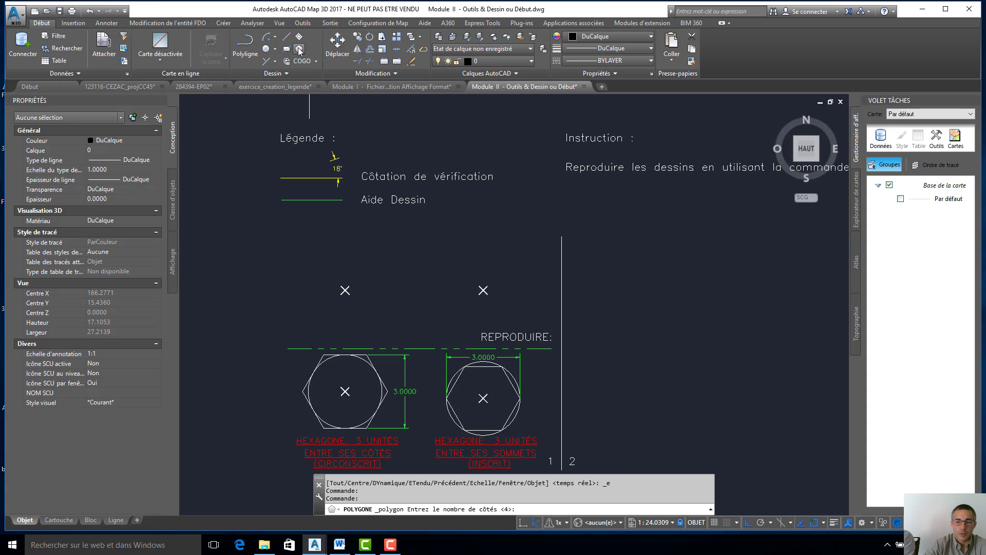
pyautogui.write('6')
pyautogui.press('Return')
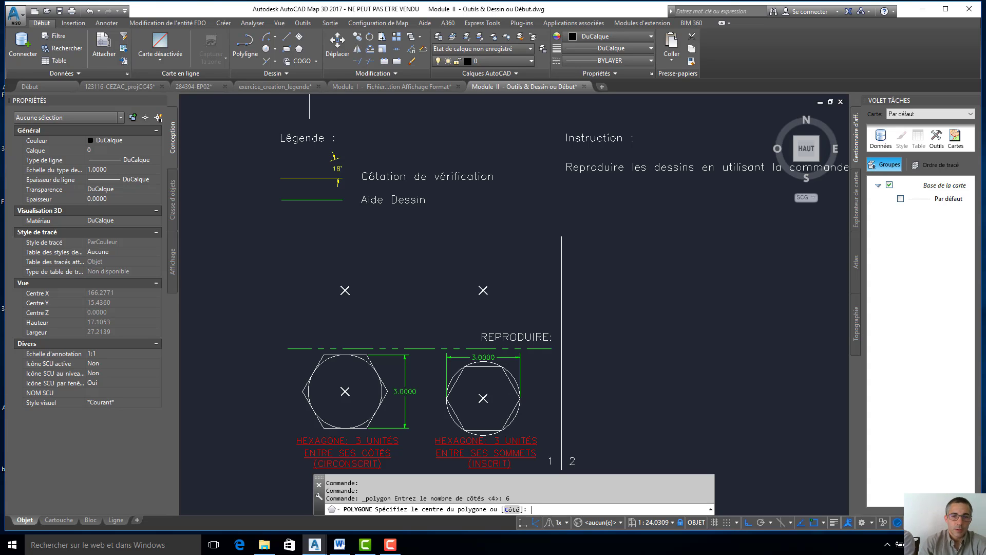
pyautogui.click(345, 290)
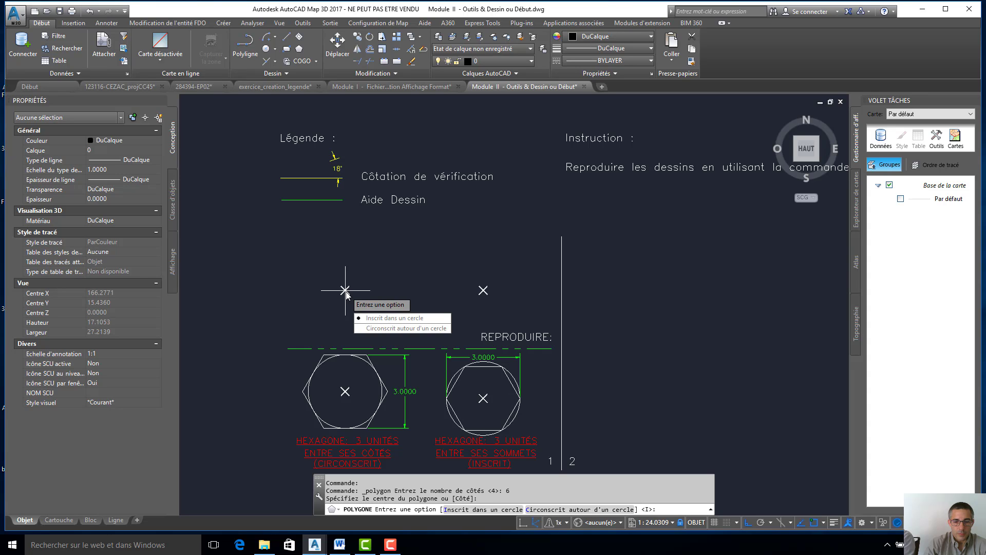
pyautogui.write('C')
pyautogui.press('Return')
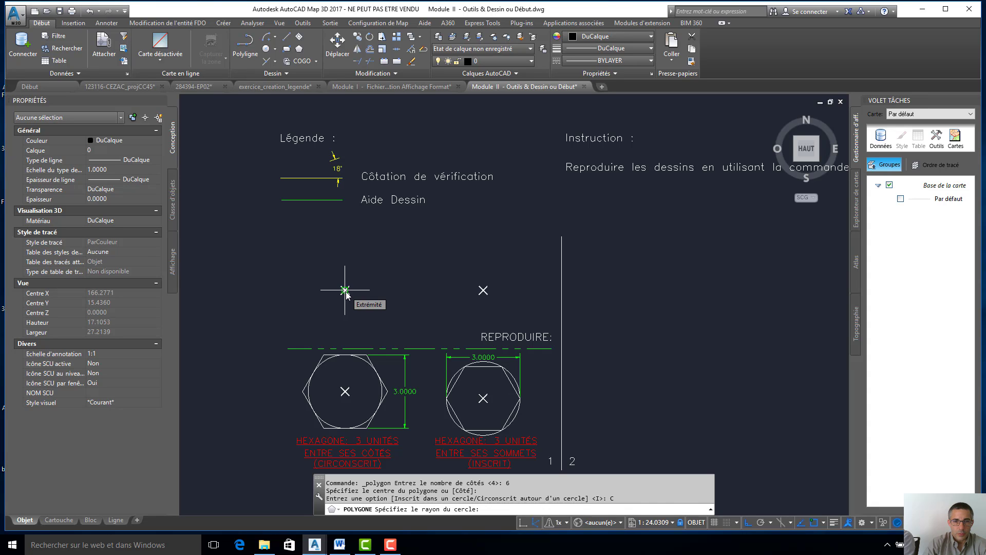
pyautogui.write('3')
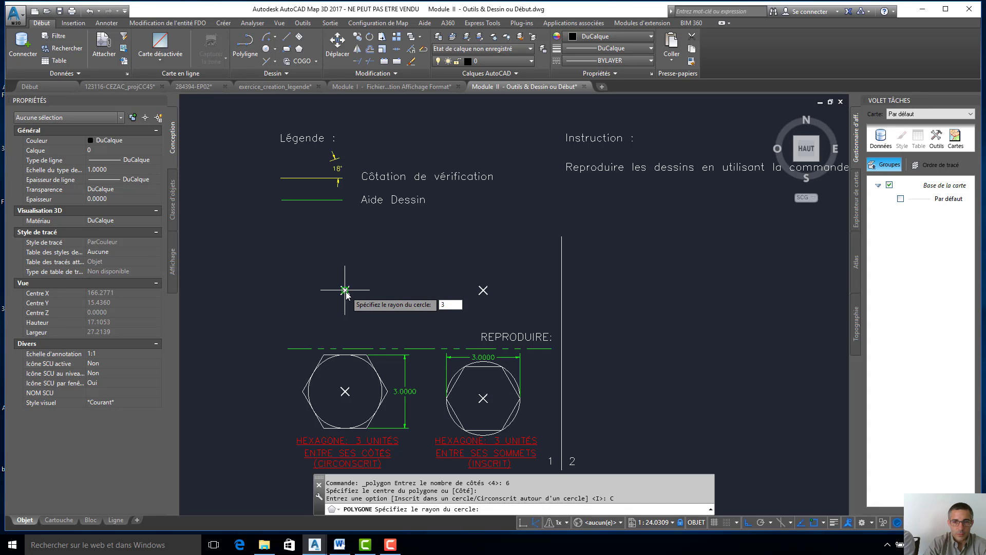
pyautogui.press('Return')
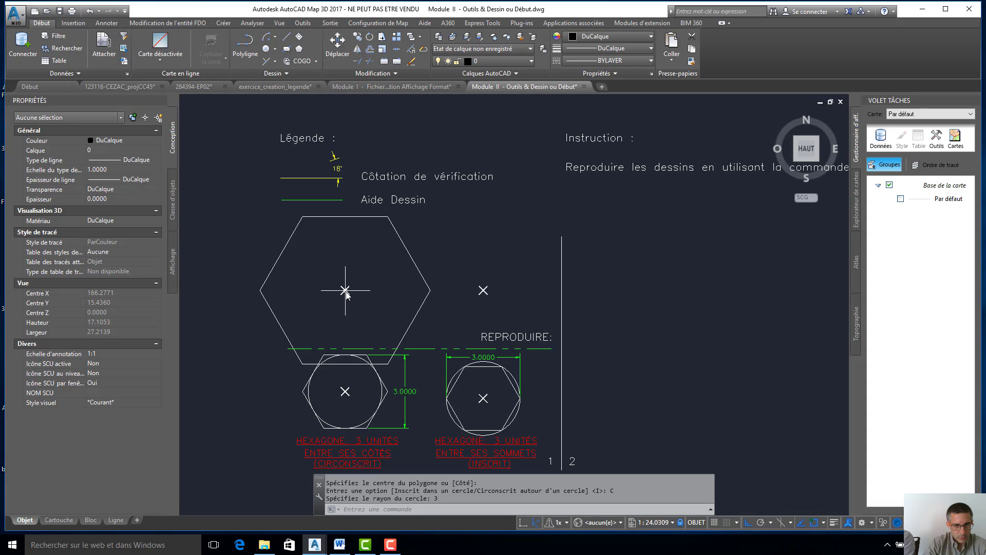
pyautogui.press('Escape')
pyautogui.press('Escape')
pyautogui.press('Escape')
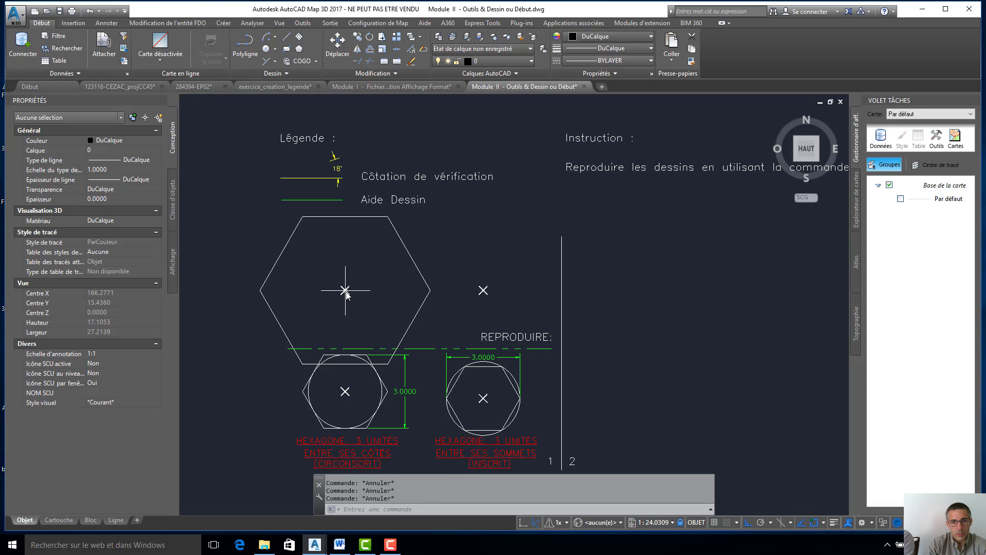
# Undo the hexagon drawn with radius 3.
pyautogui.click(232, 322)
pyautogui.press('Escape')
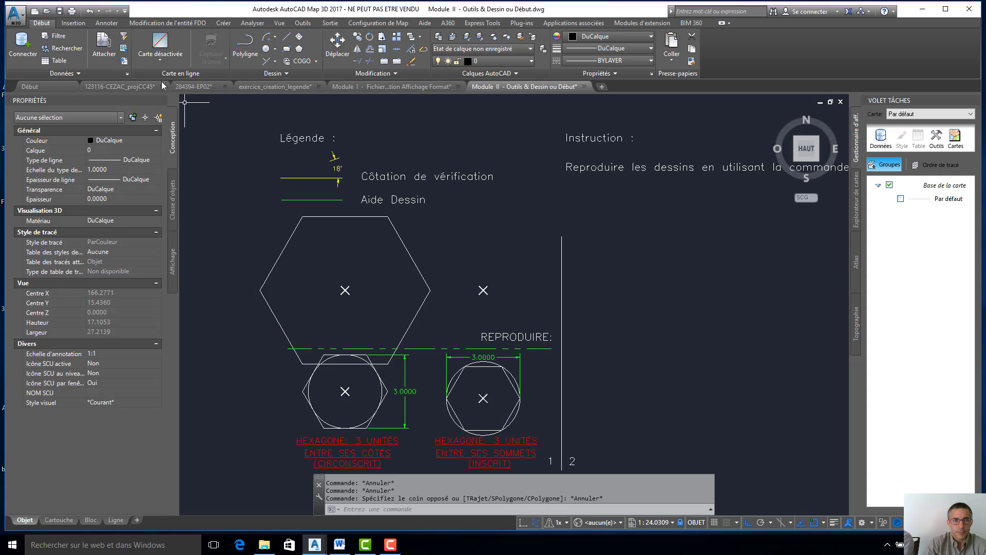
pyautogui.click(90, 11)
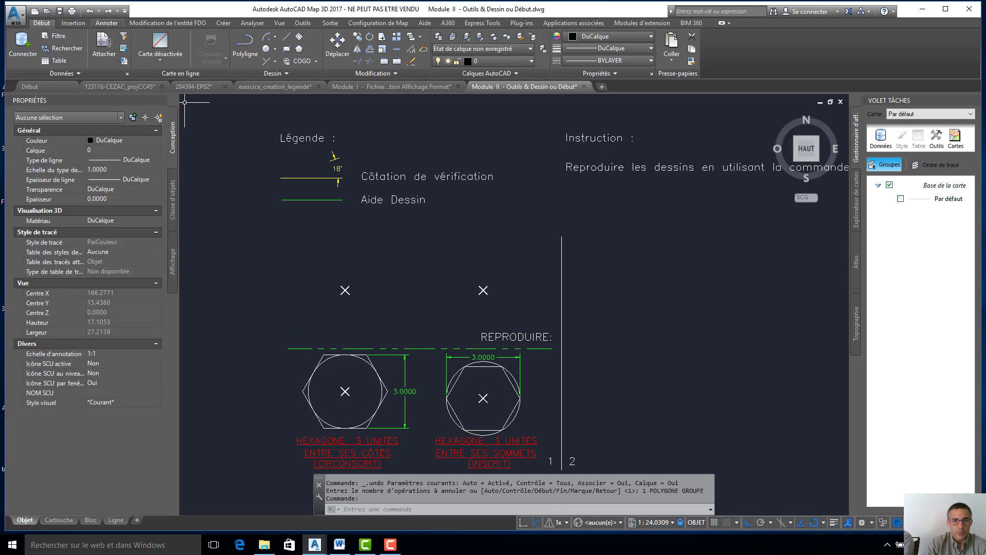
# Draw a six-sided polygon circumscribed about a circle of radius 1.5, centred on the marker above the circumscribed hexagon model.
pyautogui.click(299, 48)
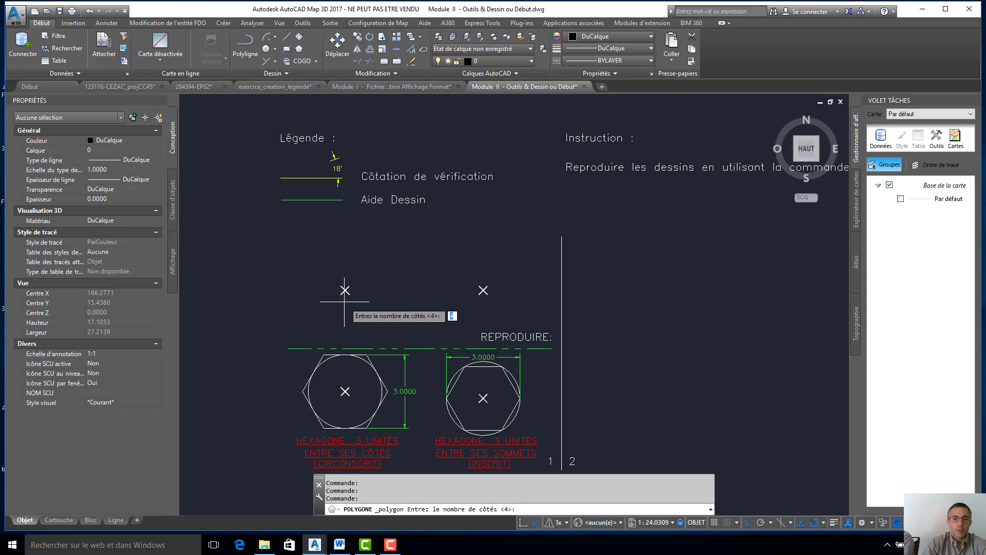
pyautogui.write('6')
pyautogui.press('Return')
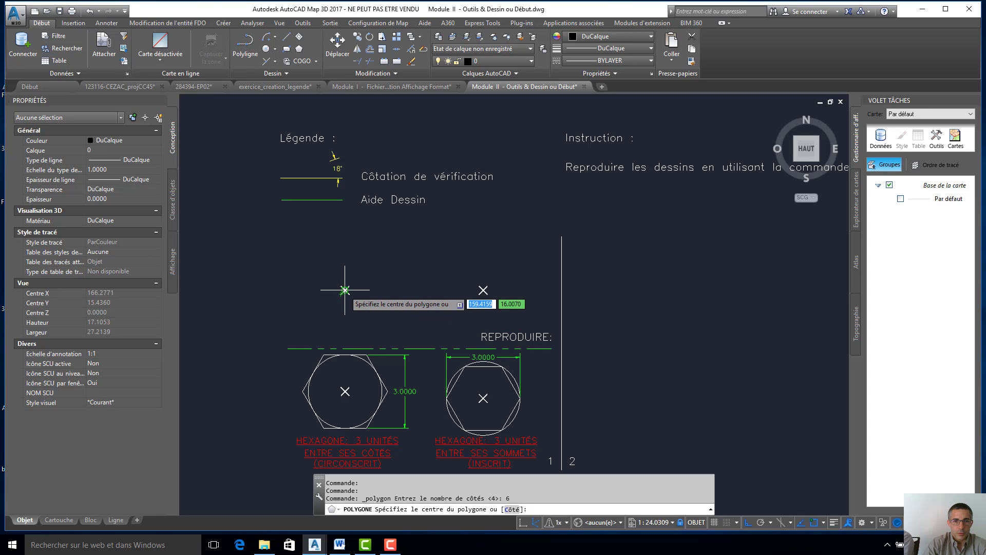
pyautogui.click(344, 290)
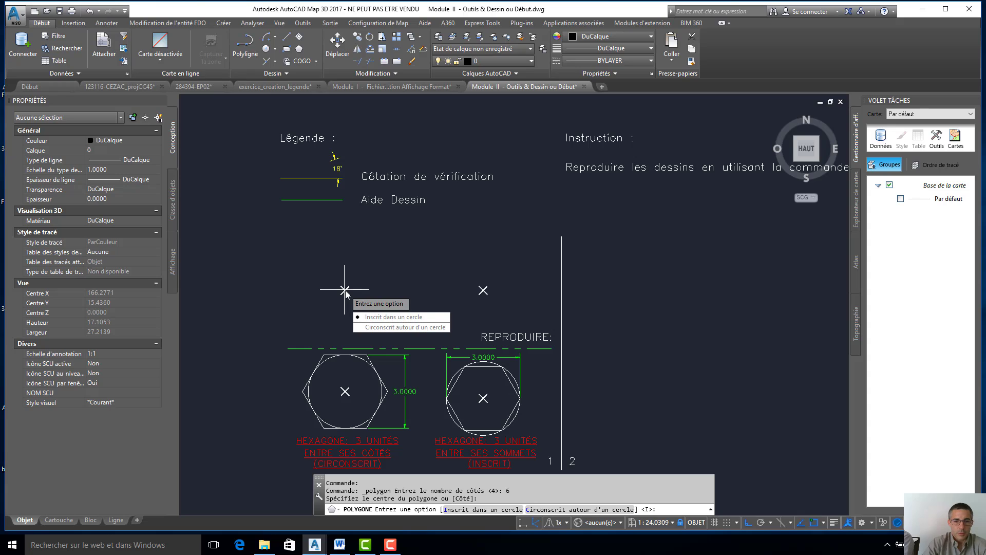
pyautogui.write('c')
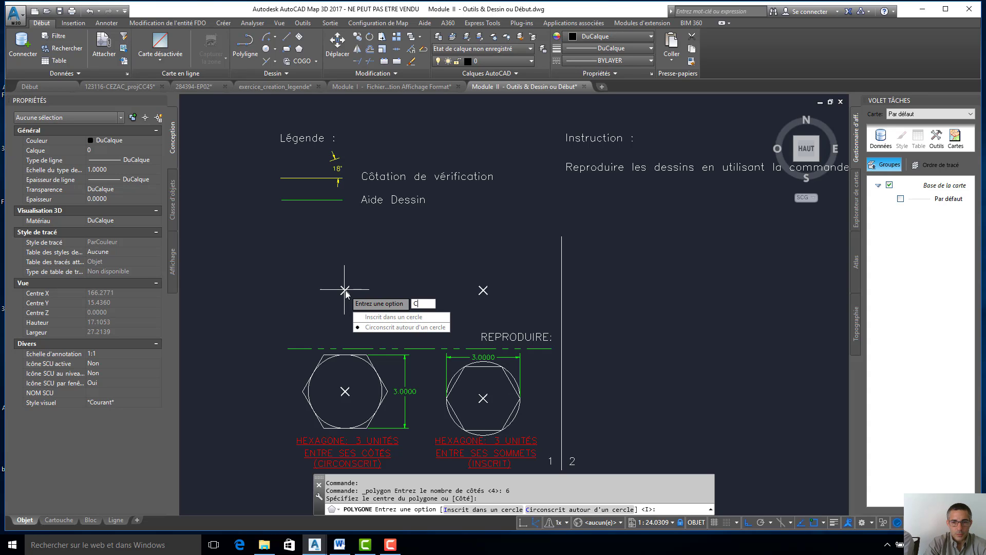
pyautogui.press('Return')
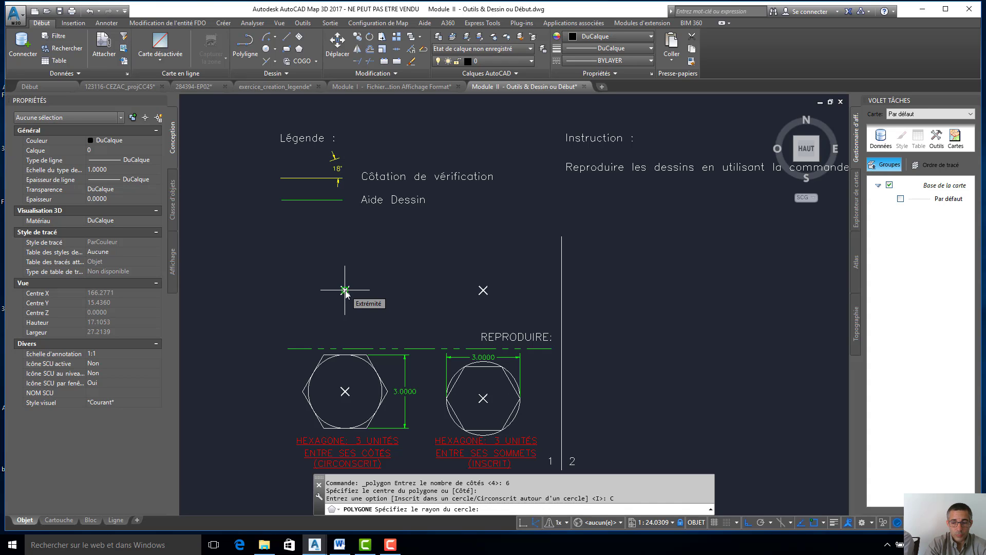
pyautogui.write('1.5')
pyautogui.press('Return')
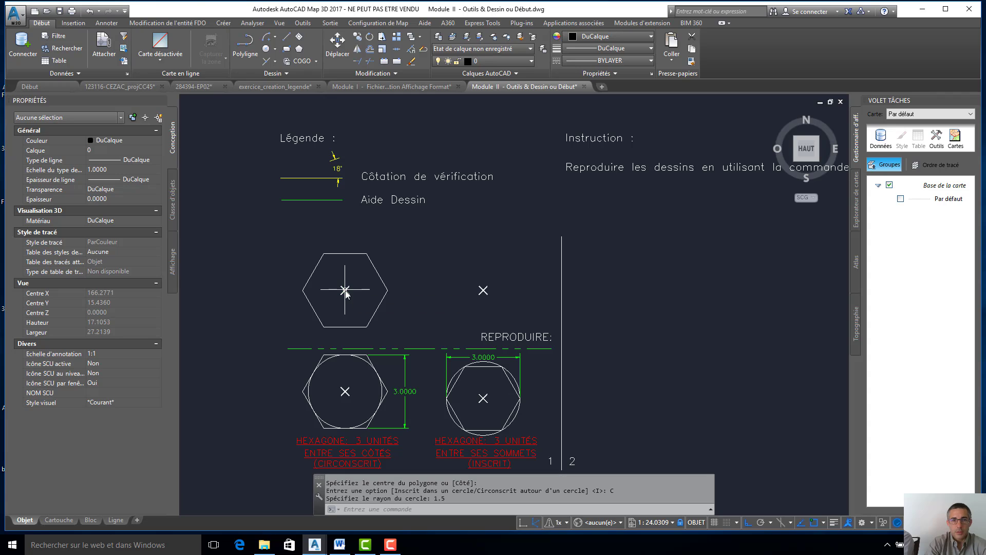
# Try a centre-radius circle of radius 3 on the marker inside the drawn hexagon, and undo it.
pyautogui.press('Return')
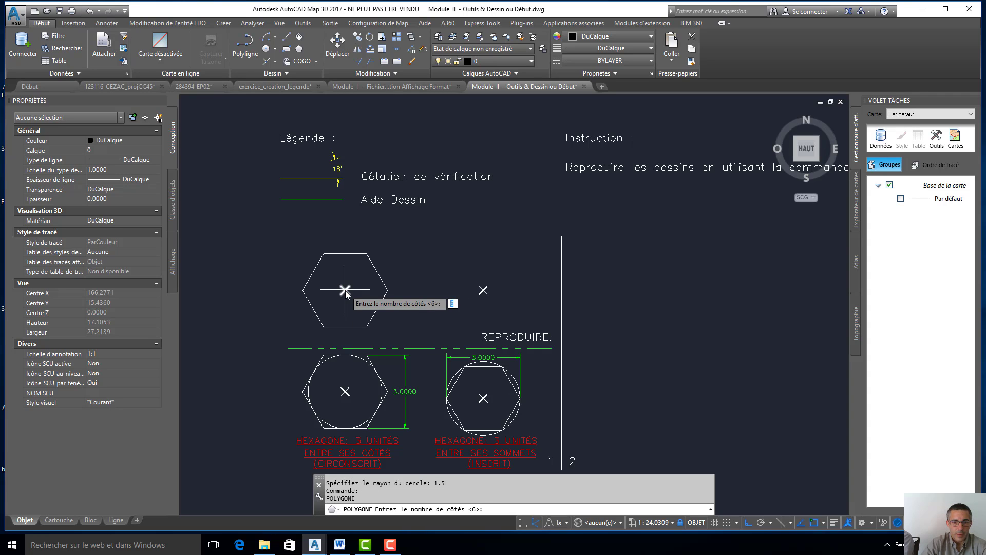
pyautogui.click(276, 50)
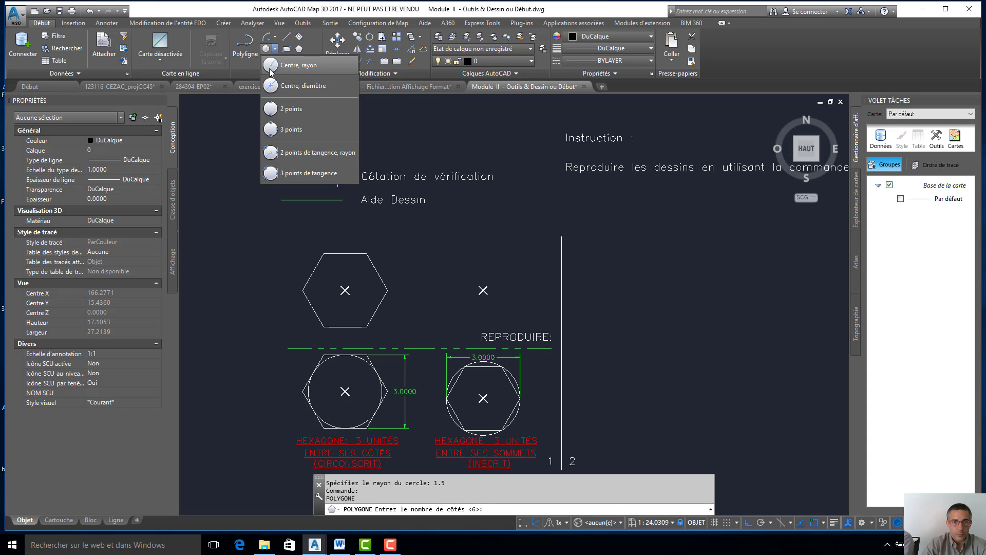
pyautogui.click(271, 67)
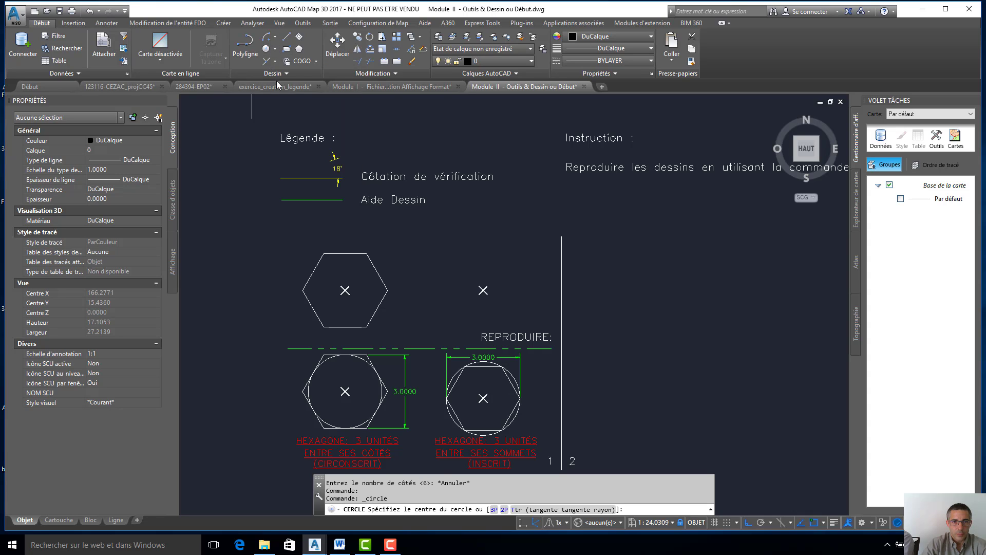
pyautogui.click(345, 290)
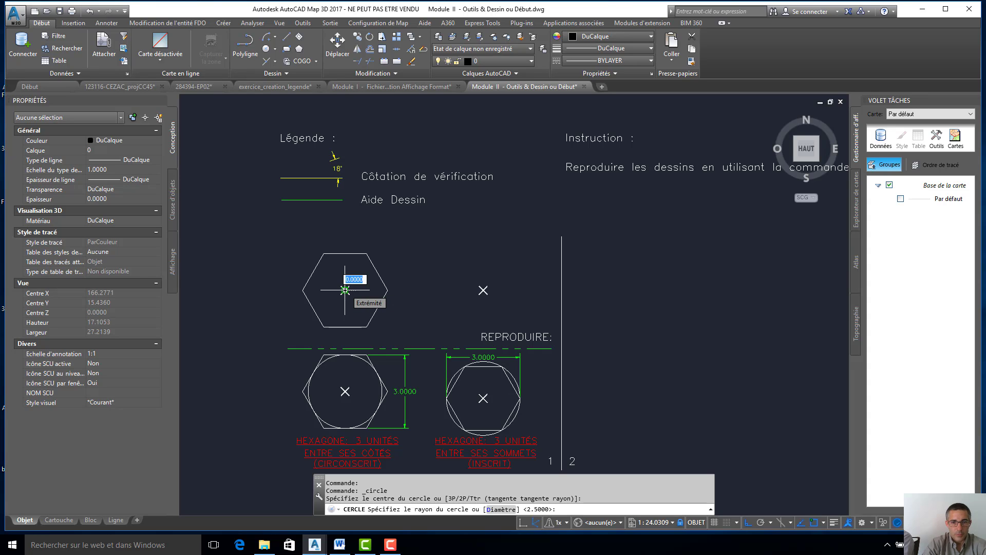
pyautogui.write('3')
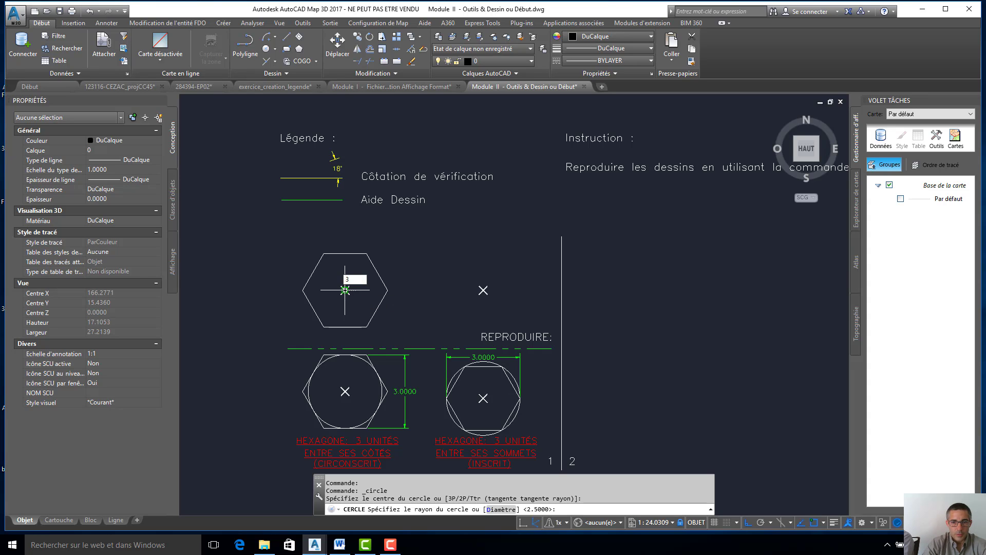
pyautogui.press('Return')
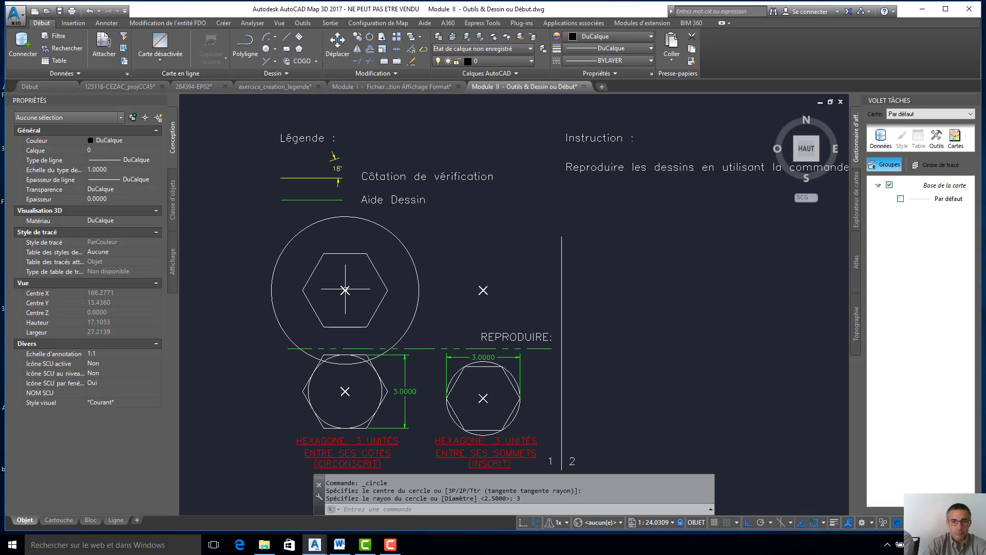
pyautogui.click(91, 12)
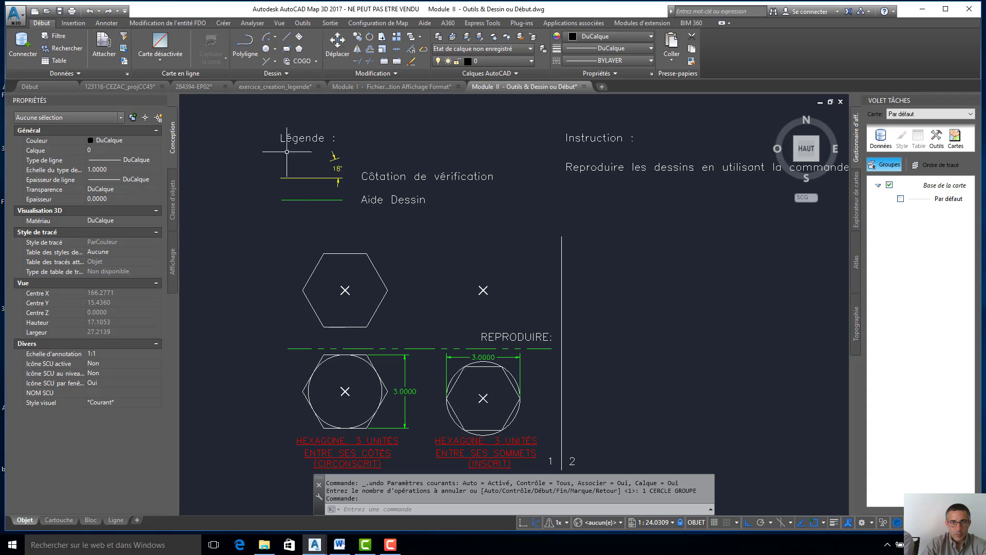
# Start a circle with the Ttr (tangent, tangent, radius) option and try 1.5 at the first tangent prompt.
pyautogui.click(266, 49)
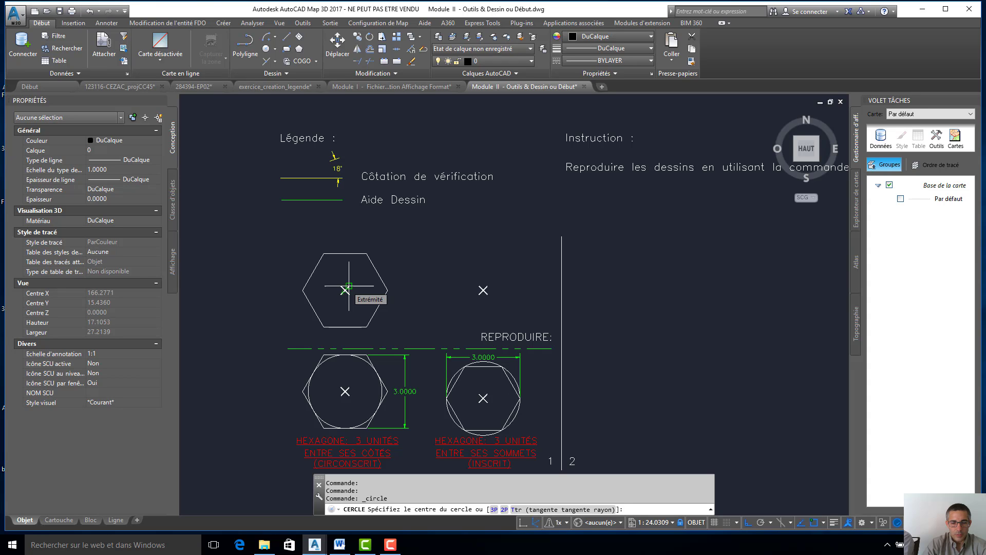
pyautogui.write('T')
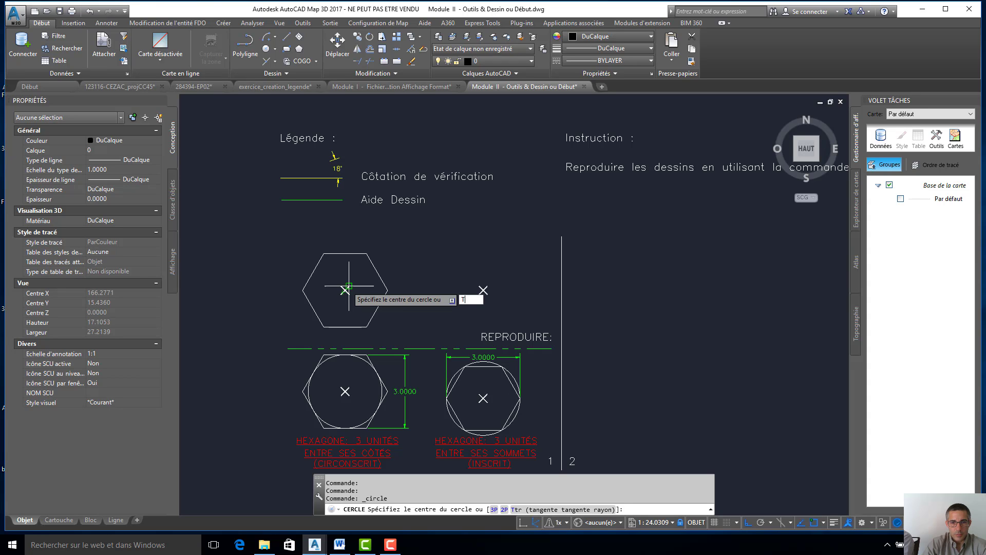
pyautogui.press('BackSpace')
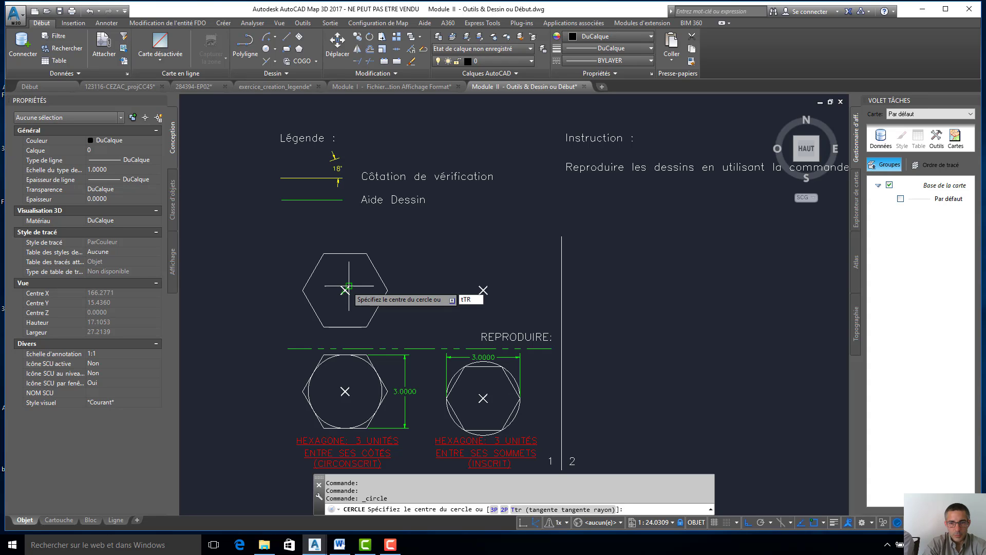
pyautogui.press('BackSpace')
pyautogui.press('BackSpace')
pyautogui.press('Return')
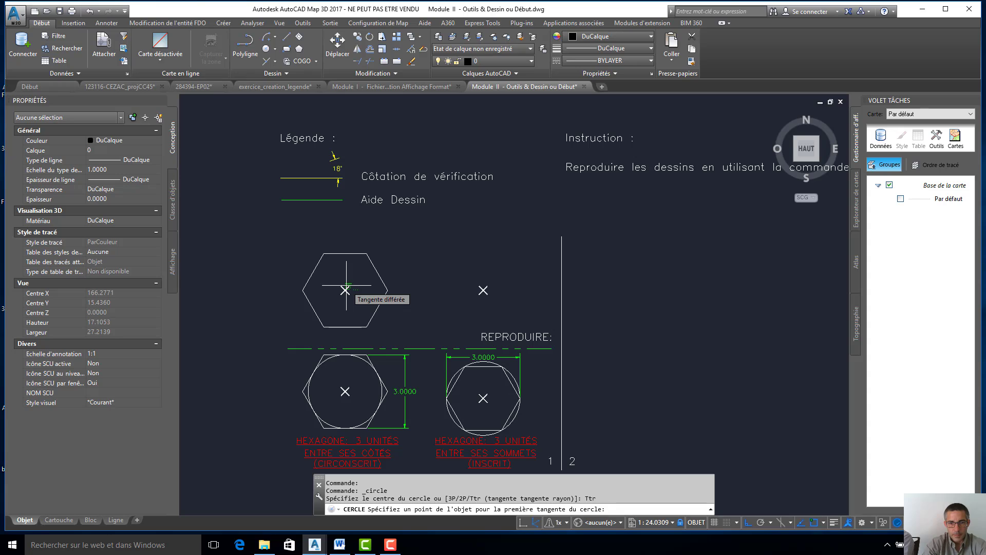
pyautogui.write('1.5')
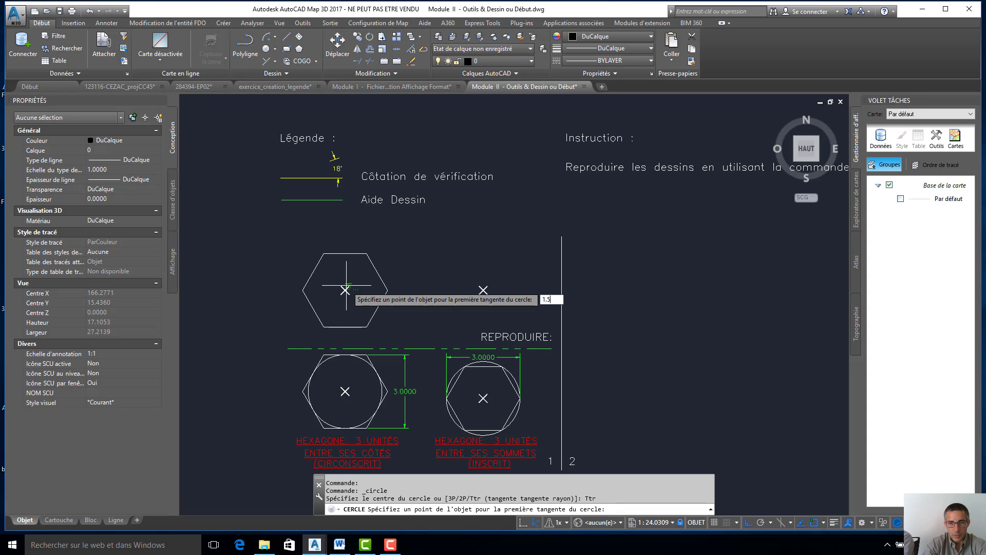
pyautogui.press('Return')
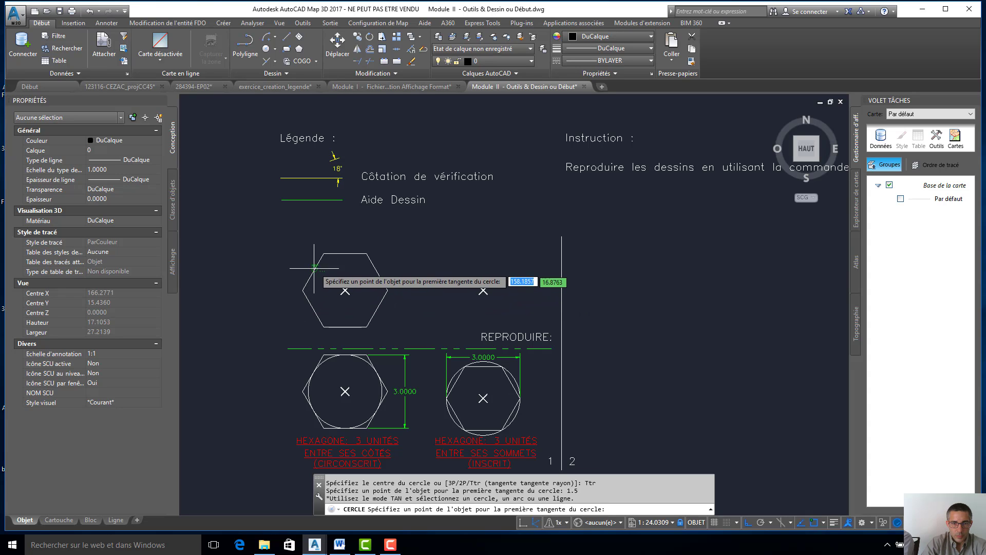
# Turn on the midpoint (Milieu) object snap while keeping the circle command active.
pyautogui.click(824, 523)
pyautogui.click(838, 346)
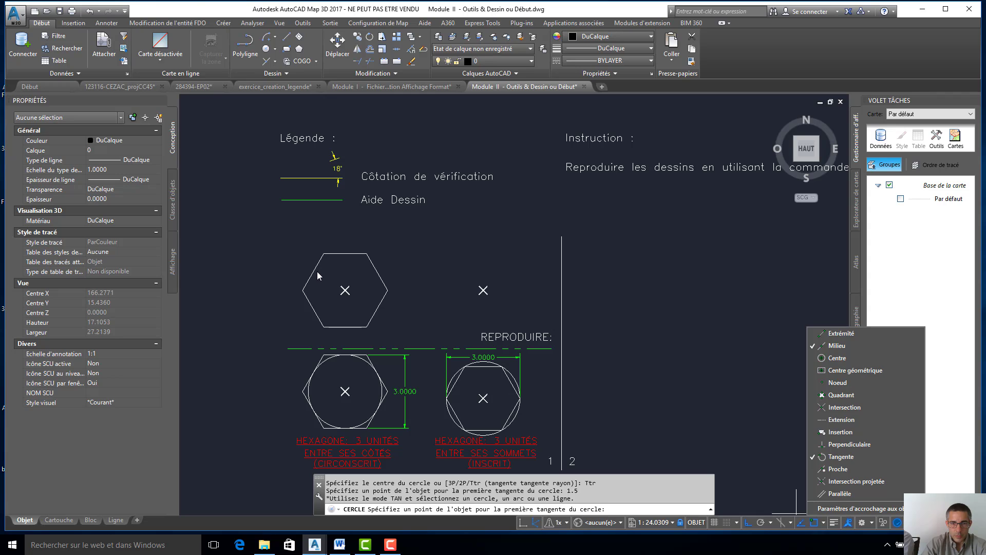
pyautogui.click(628, 303)
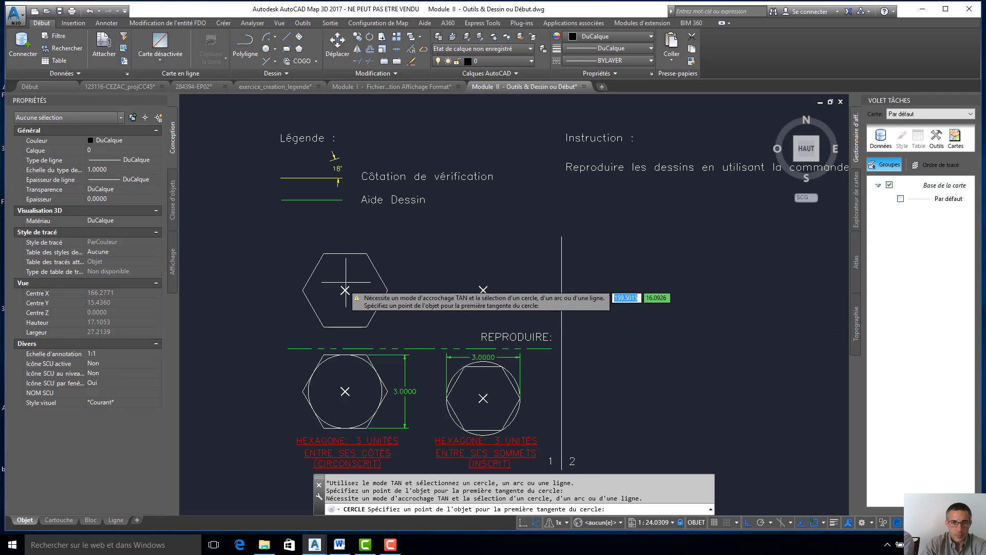
# Try to pick the midpoint of the hexagon's upper-left side as the circle's first tangent point.
pyautogui.click(315, 281)
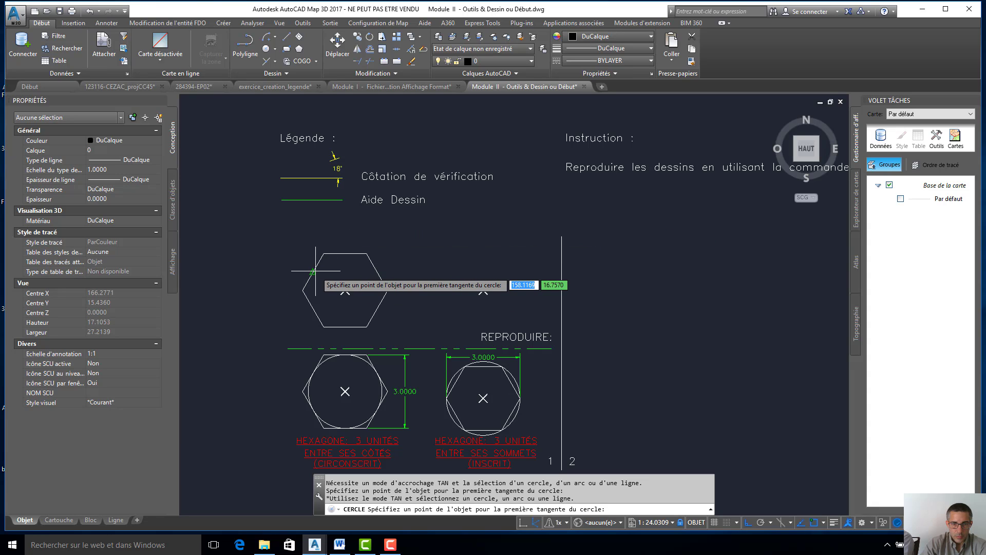
pyautogui.click(313, 271)
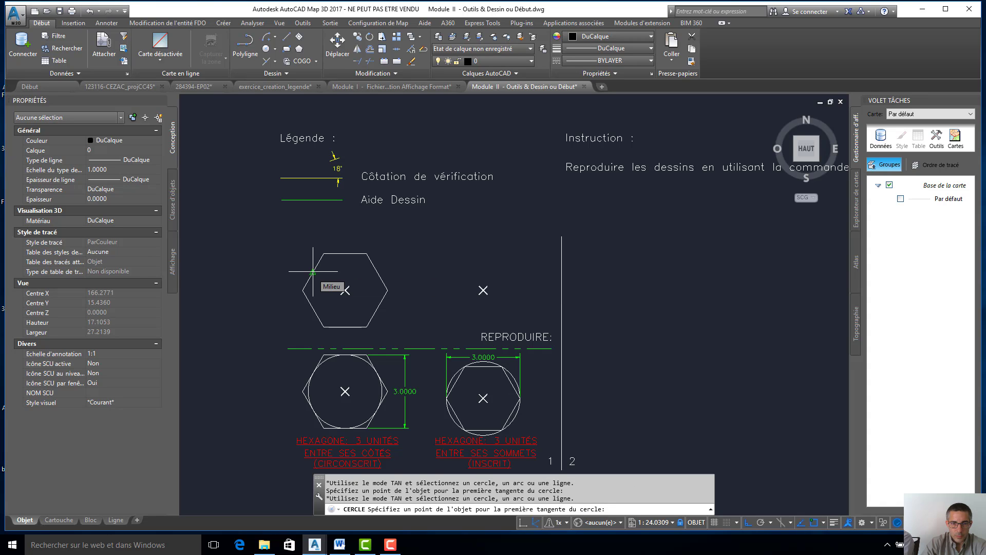
pyautogui.click(314, 270)
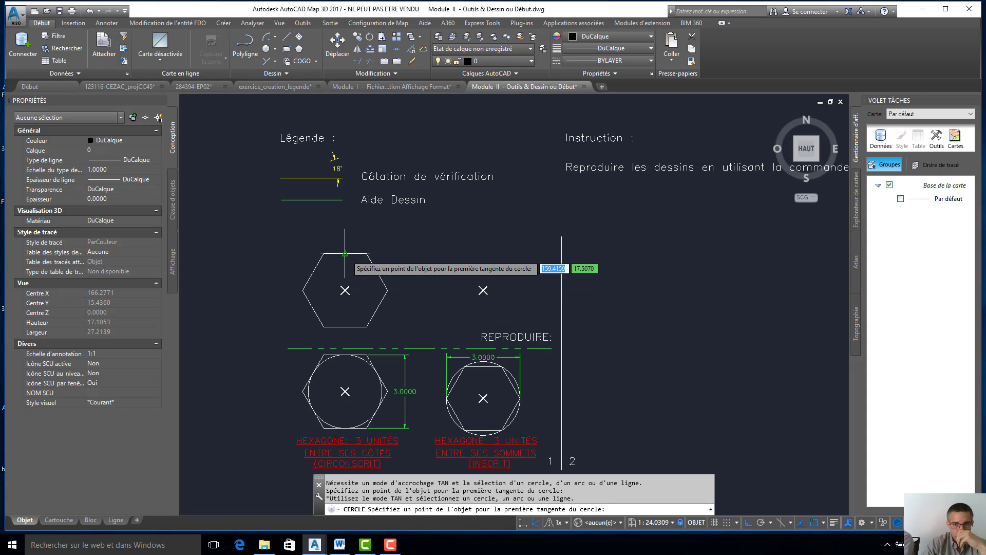
# Set the hexagon's top side as the circle's first tangent, using the tan snap override.
pyautogui.write('t')
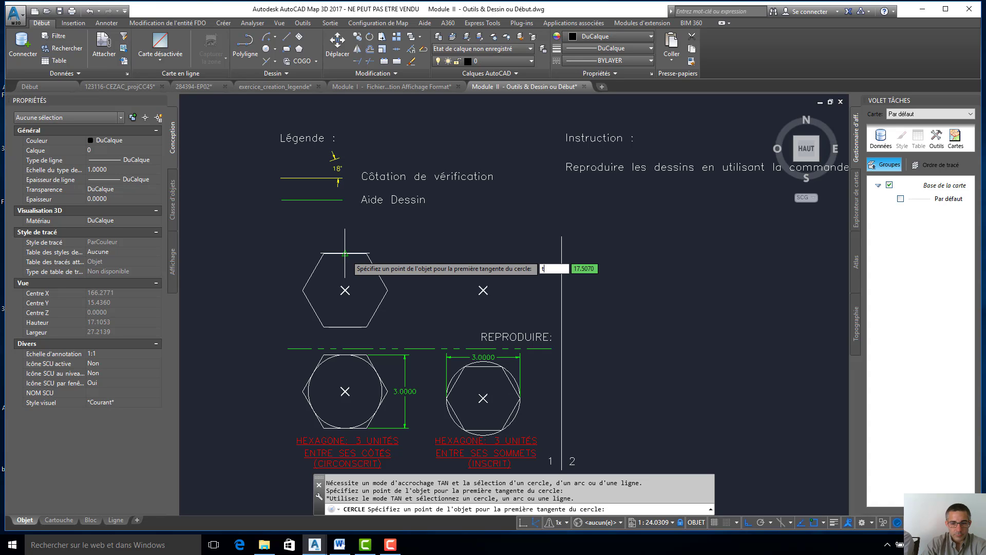
pyautogui.write('an')
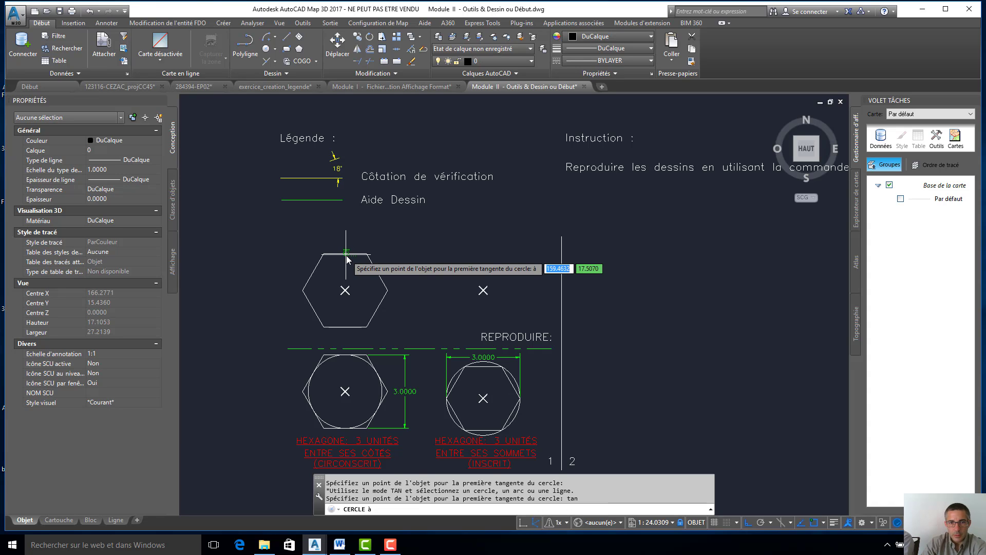
pyautogui.press('Return')
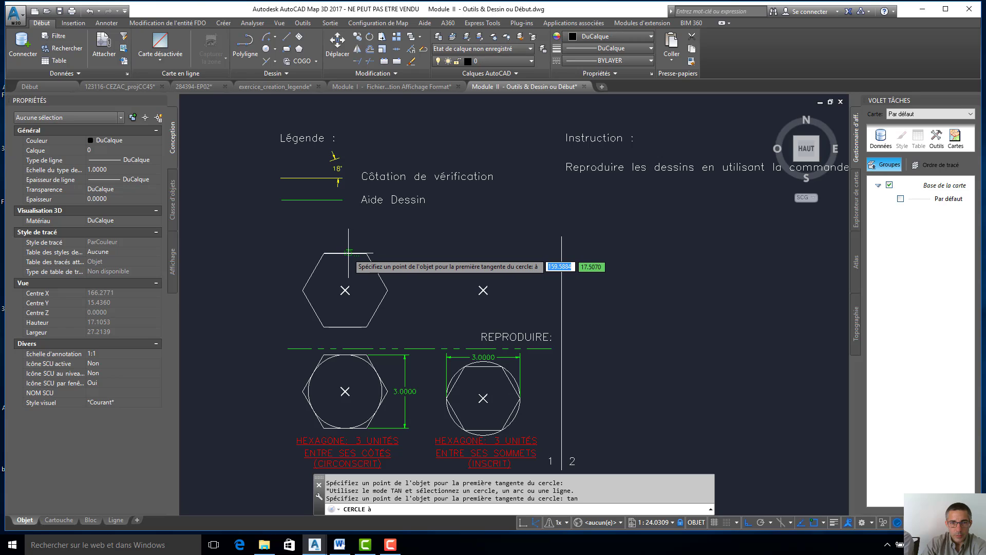
pyautogui.scroll(3, 346, 252)
pyautogui.scroll(4, 345, 253)
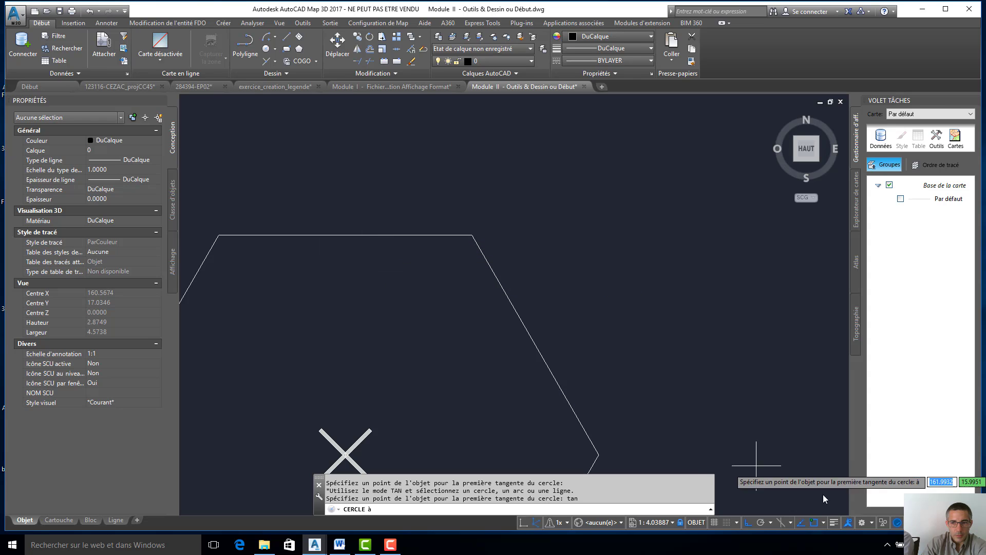
pyautogui.click(824, 522)
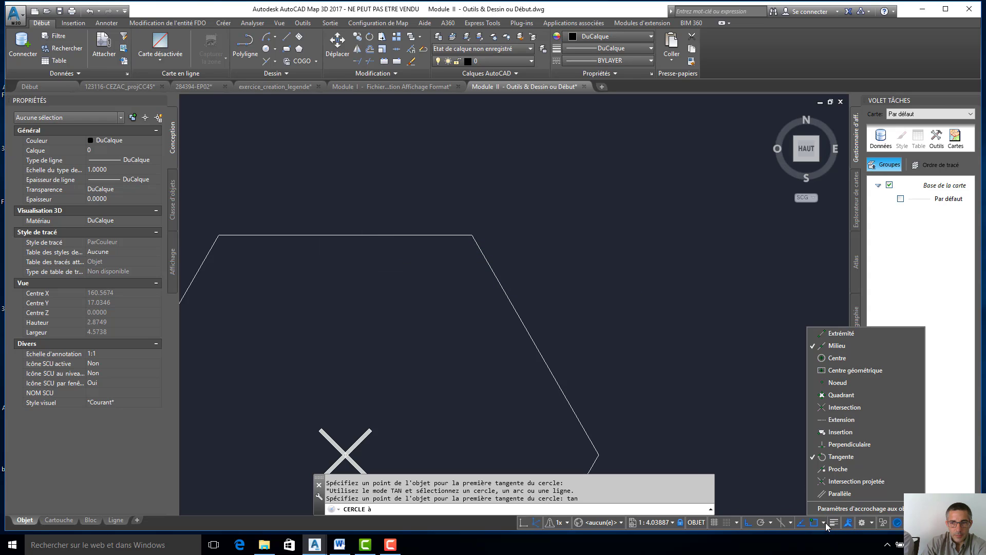
pyautogui.click(825, 523)
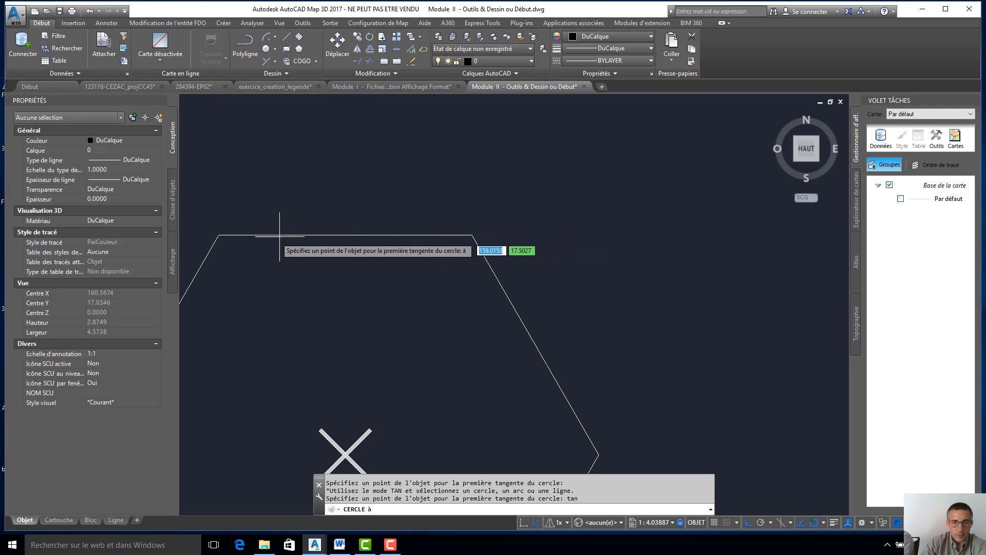
pyautogui.click(339, 234)
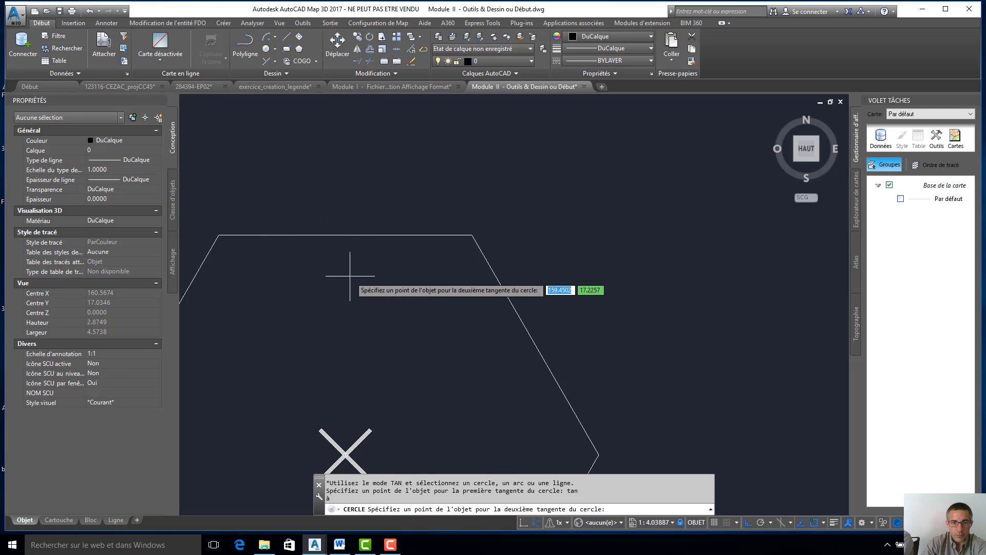
# Set the hexagon's upper-right side as the circle's second tangent, using the tan snap override.
pyautogui.click(345, 235)
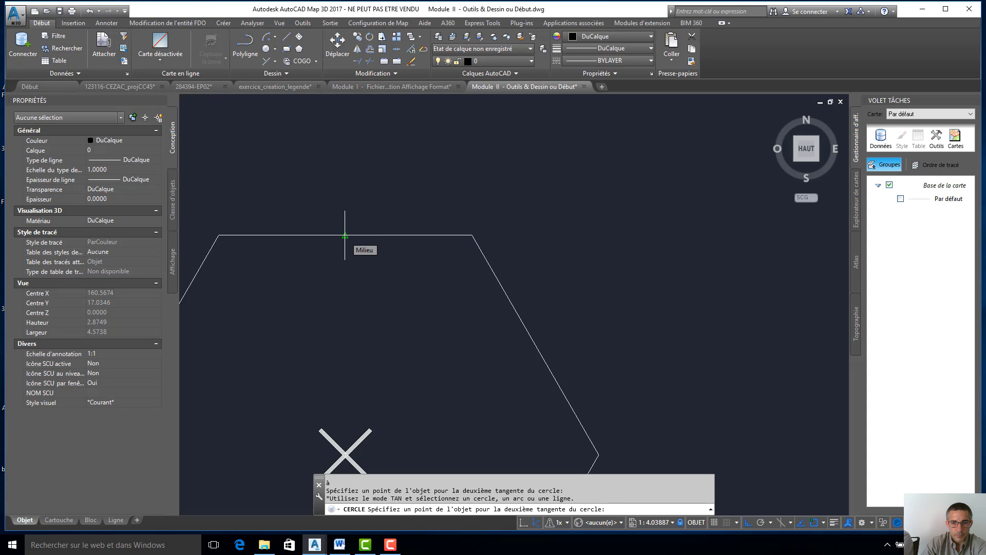
pyautogui.click(535, 346)
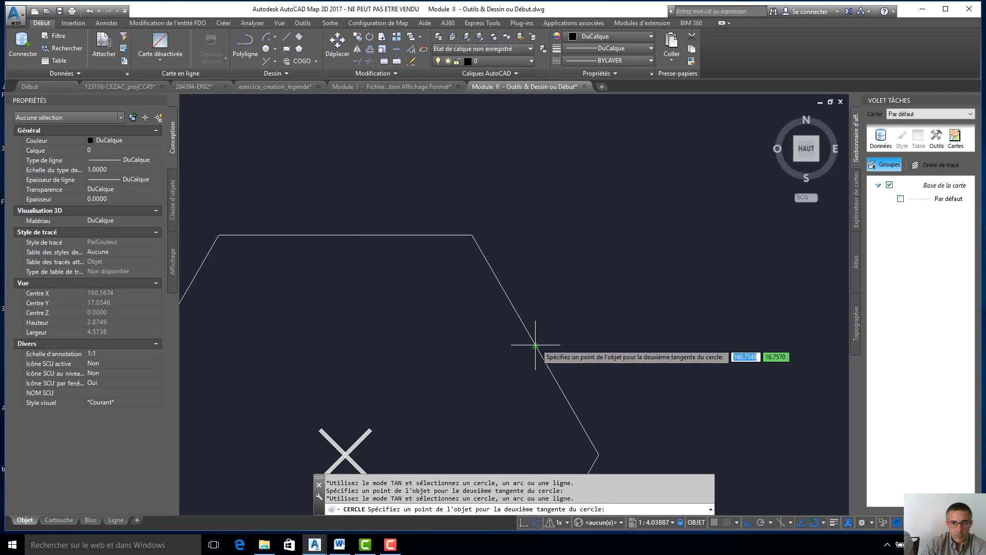
pyautogui.write('t')
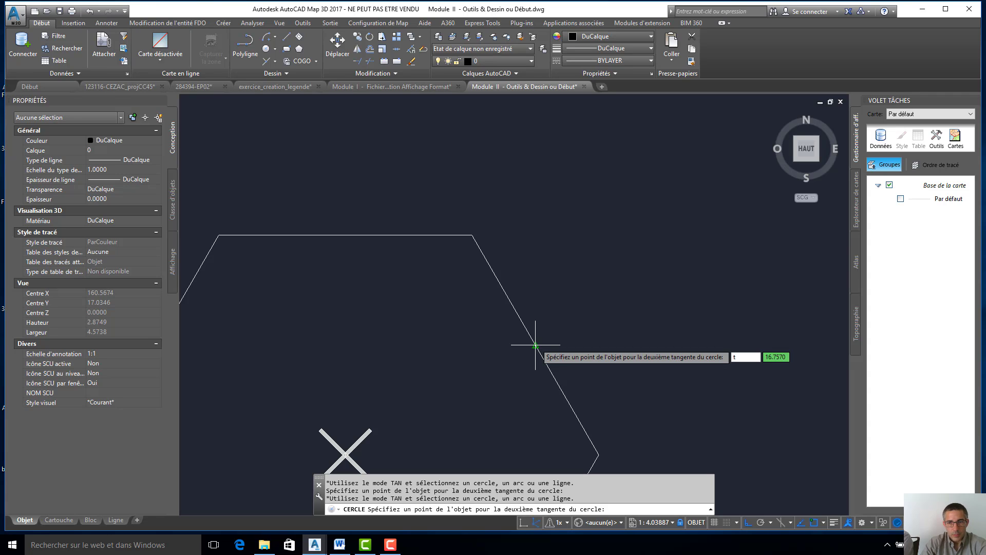
pyautogui.write('an')
pyautogui.press('Return')
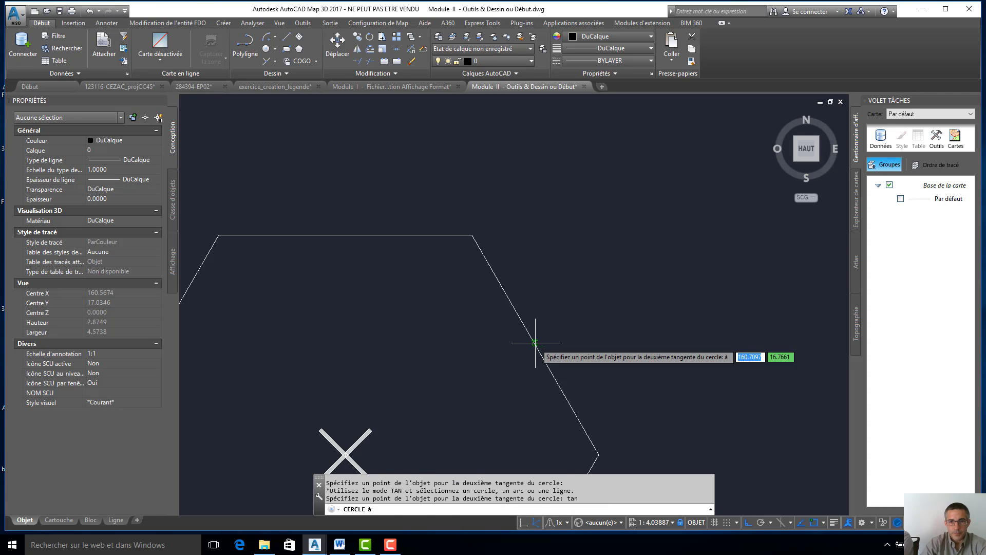
pyautogui.click(536, 343)
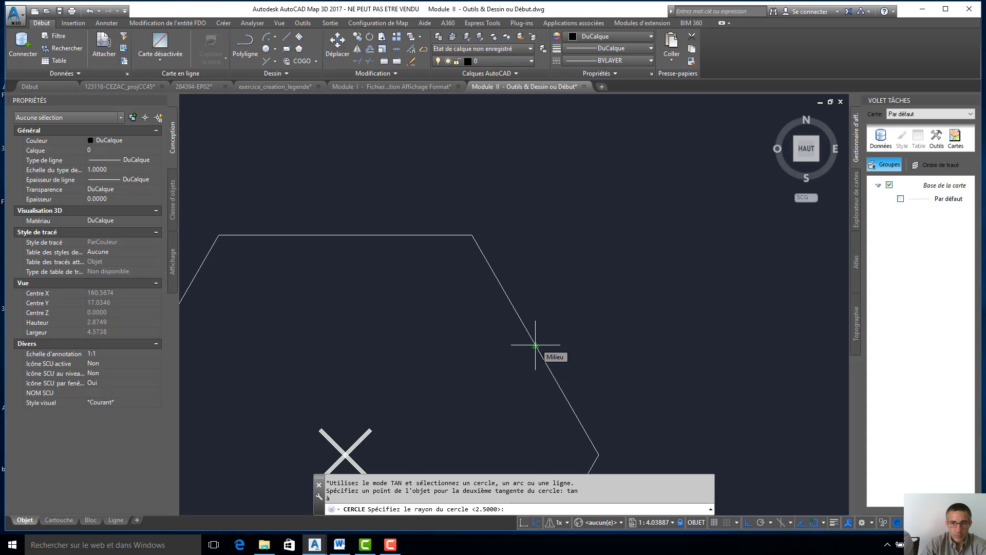
# Complete the tangent circle with radius 3, and undo it.
pyautogui.scroll(-5, 535, 346)
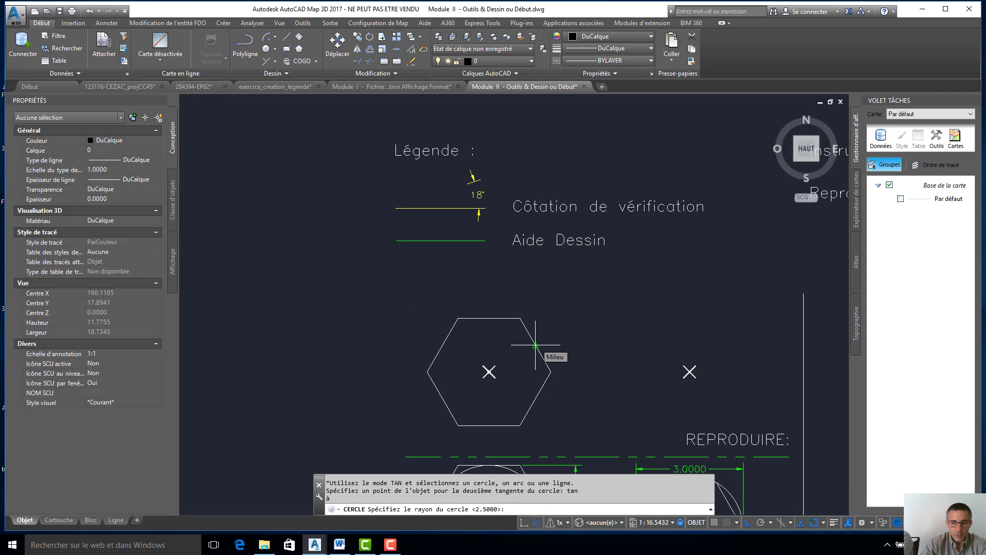
pyautogui.write('3')
pyautogui.press('Return')
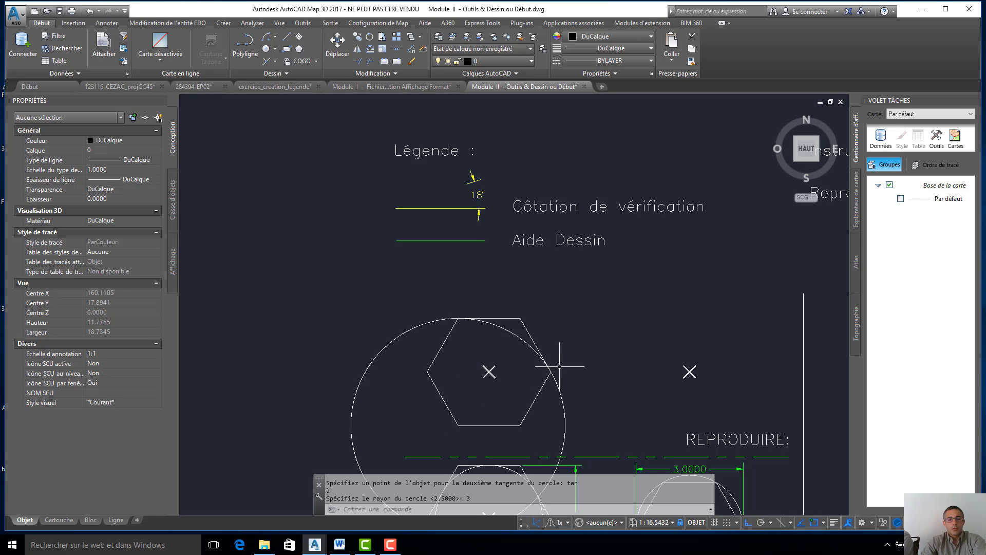
pyautogui.press('Escape')
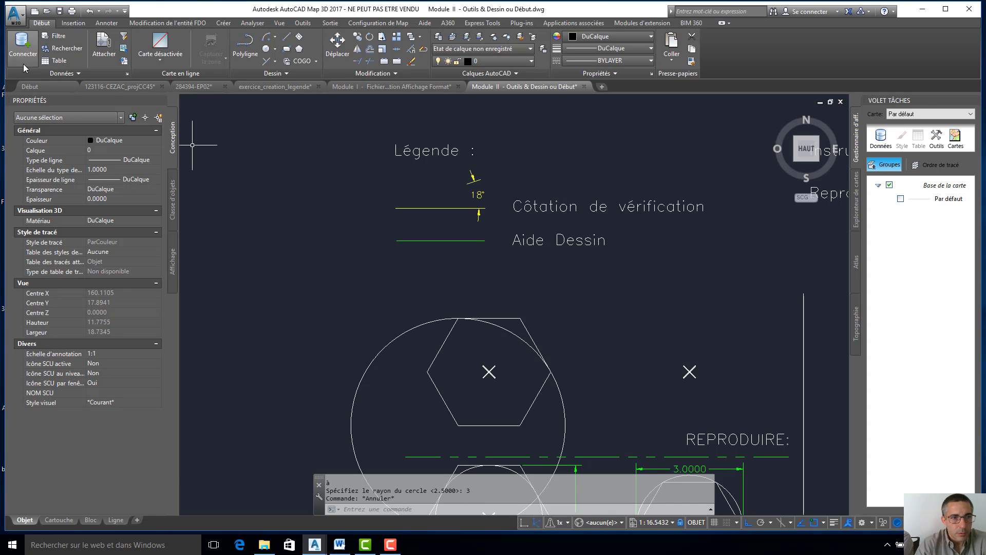
pyautogui.click(89, 11)
# Draw a circle of radius 3 centred on the cross inside the hexagon, and undo it.
pyautogui.scroll(3, 356, 287)
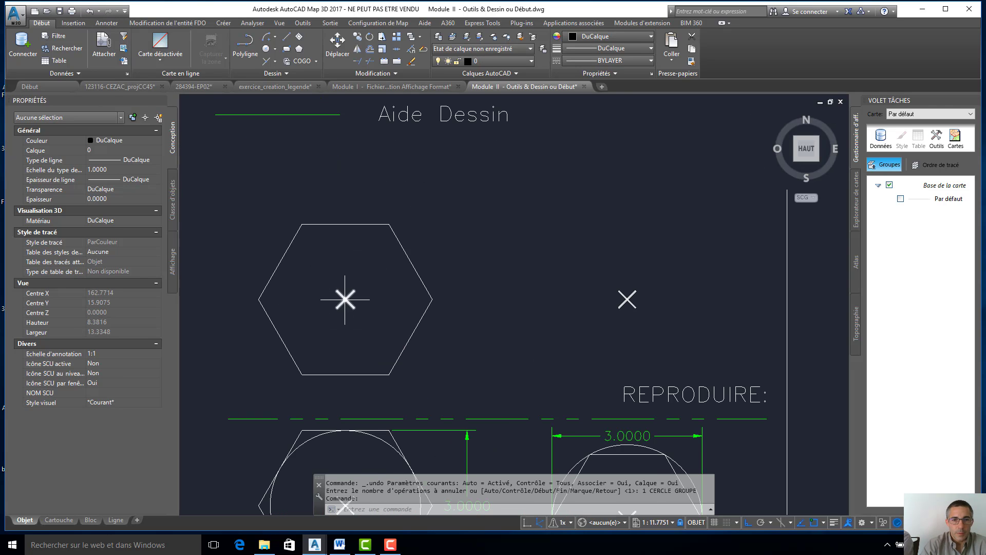
pyautogui.click(266, 50)
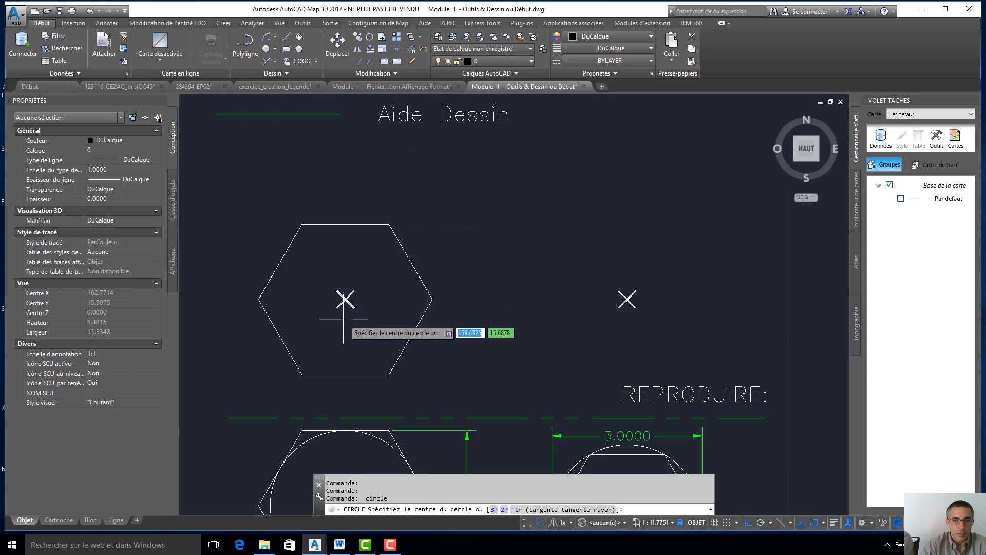
pyautogui.click(345, 299)
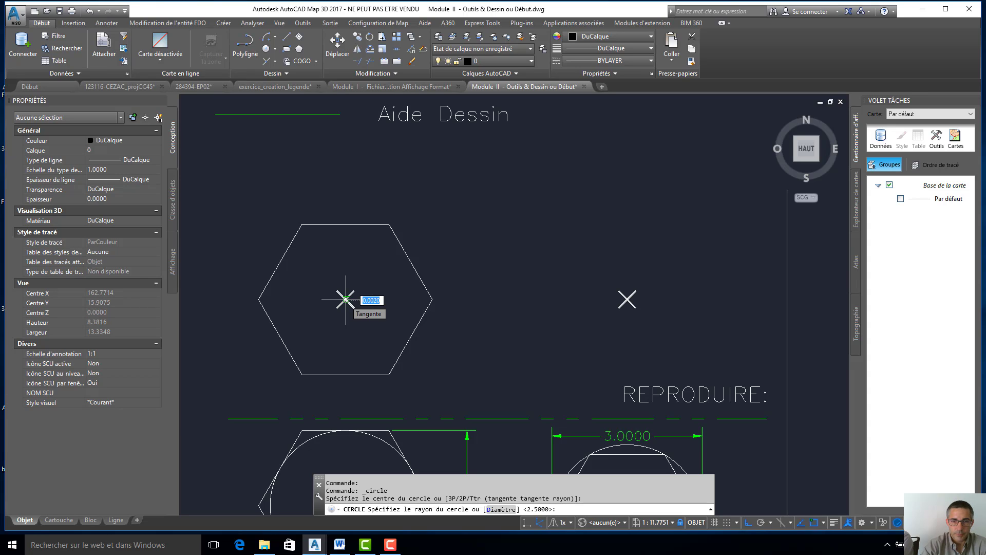
pyautogui.write('3')
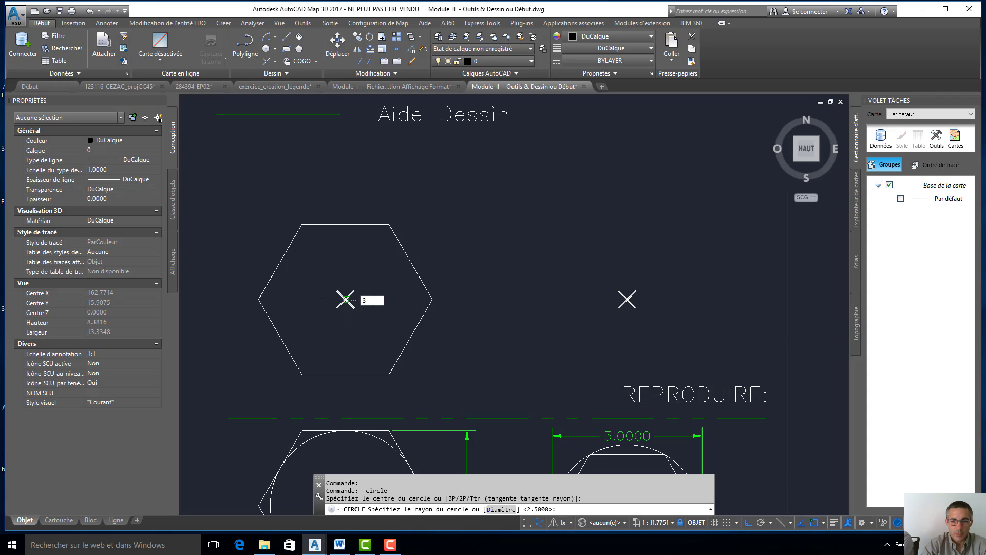
pyautogui.press('Return')
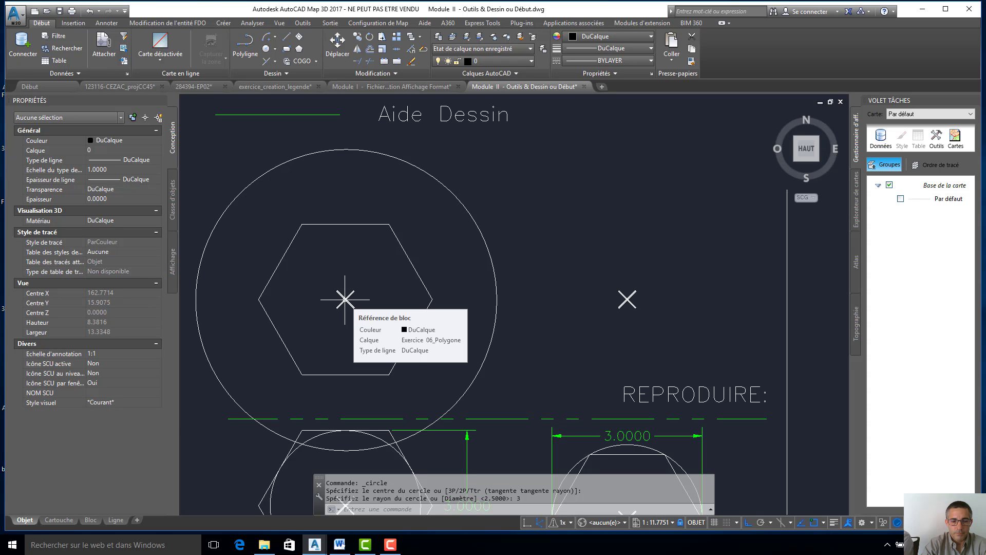
pyautogui.press('Escape')
pyautogui.press('Escape')
pyautogui.press('Escape')
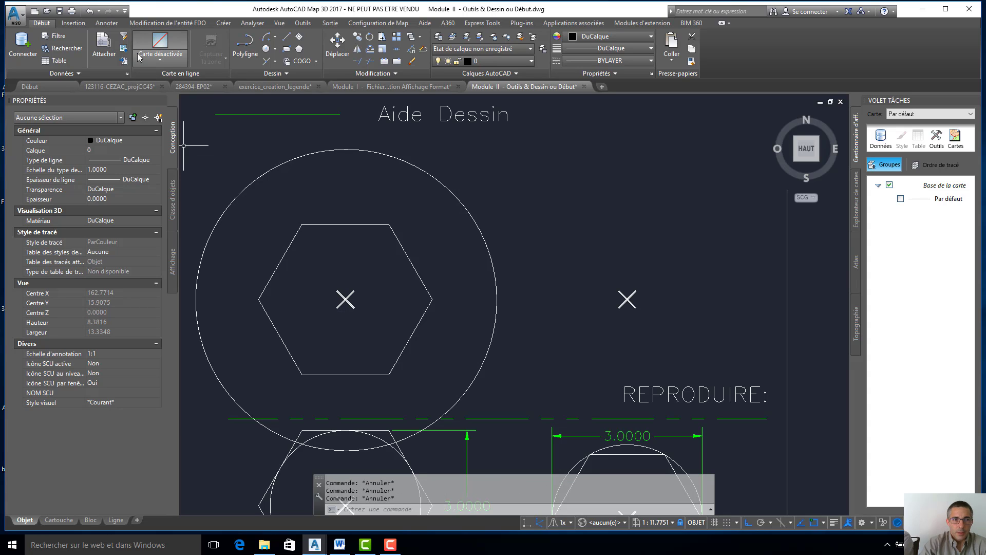
pyautogui.click(89, 12)
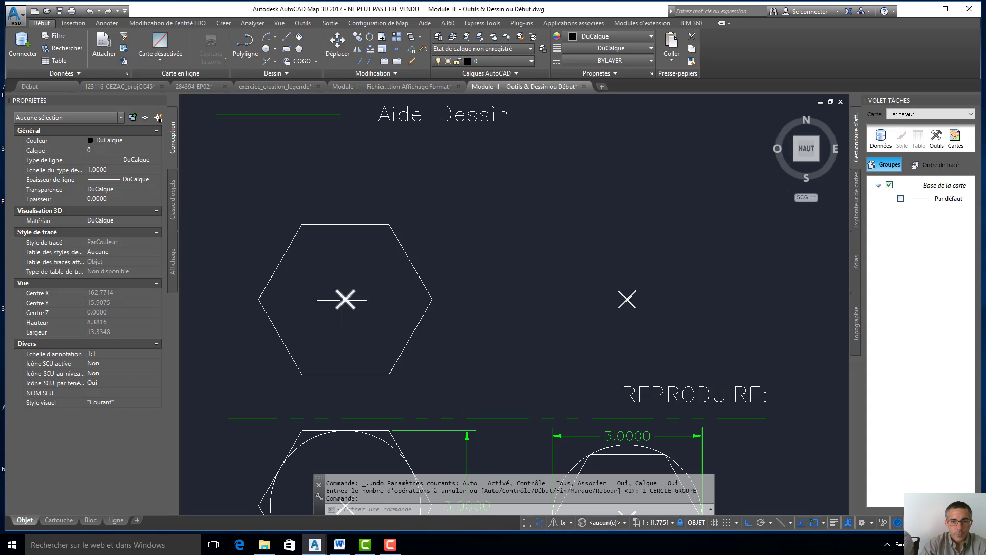
pyautogui.click(266, 51)
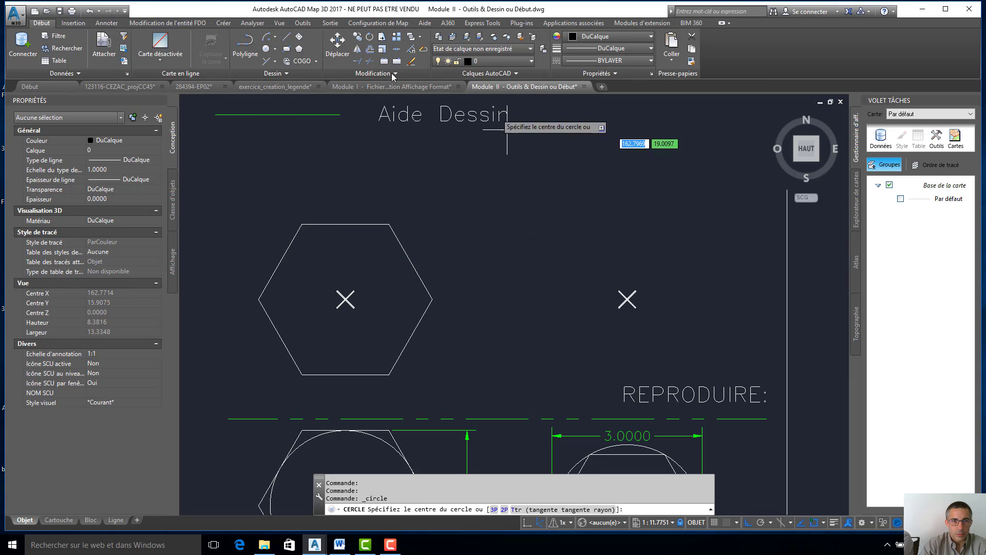
pyautogui.press('Escape')
pyautogui.press('Escape')
pyautogui.press('Escape')
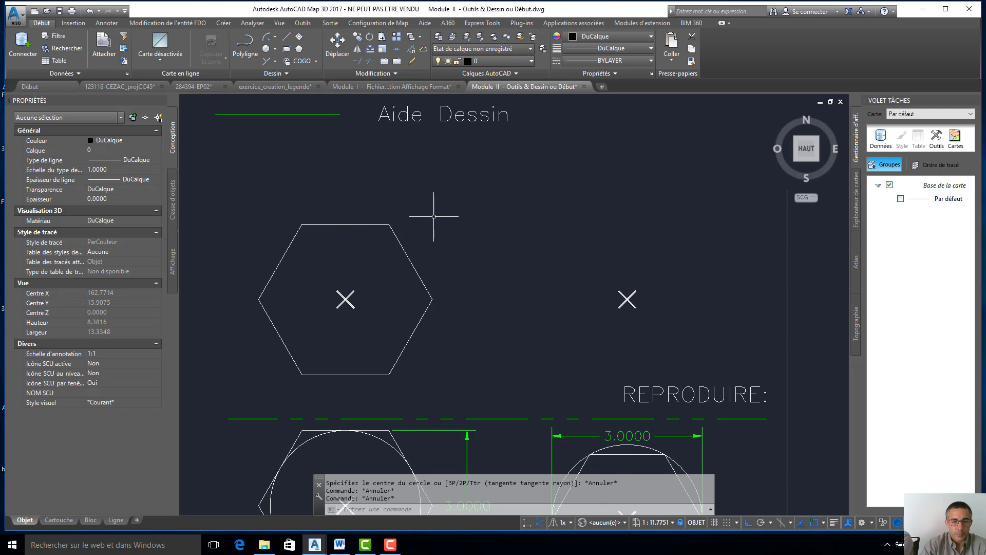
# Delete the hexagon drawn around the left cross above the reference figures.
pyautogui.click(429, 213)
pyautogui.click(369, 252)
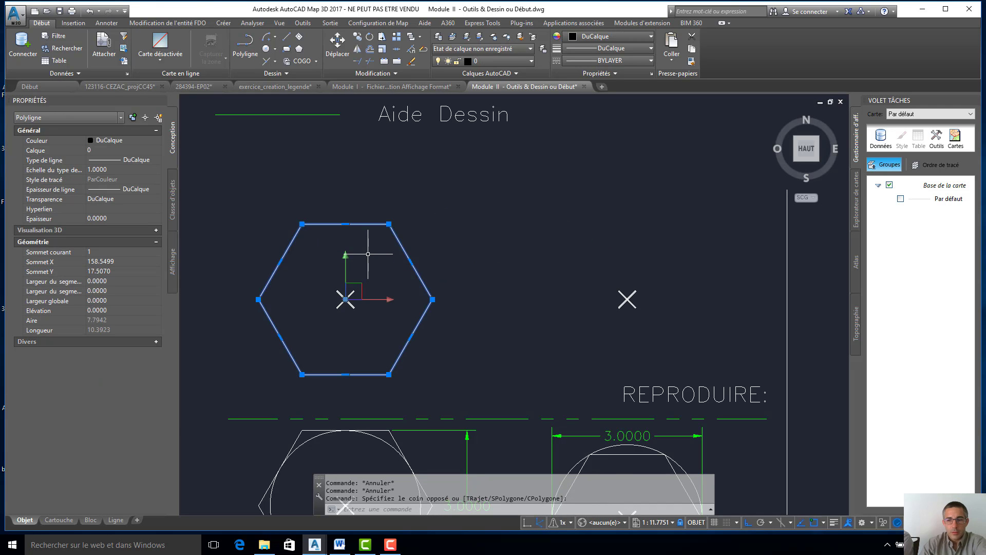
pyautogui.press('Delete')
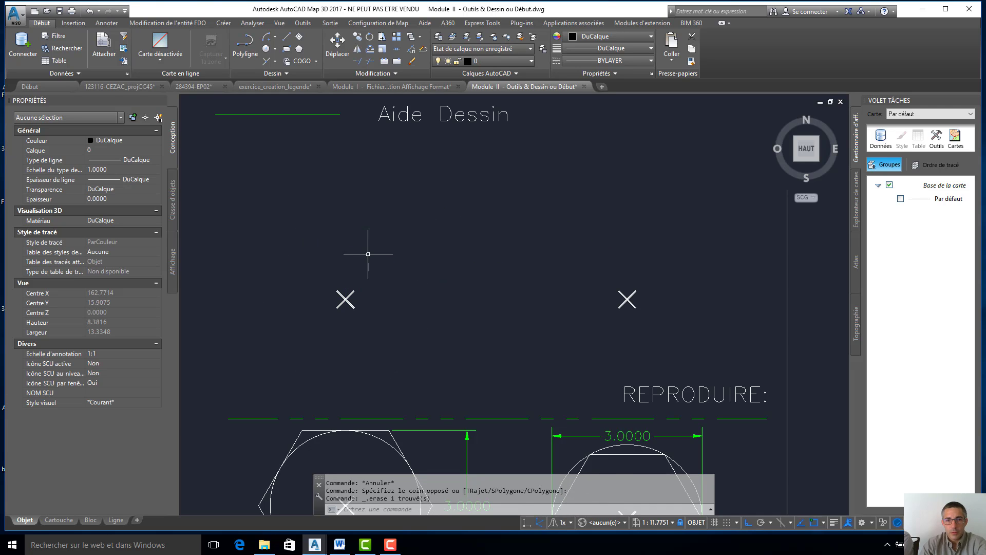
# Draw a circle of radius 3 centred on the left empty cross, and undo it.
pyautogui.click(266, 48)
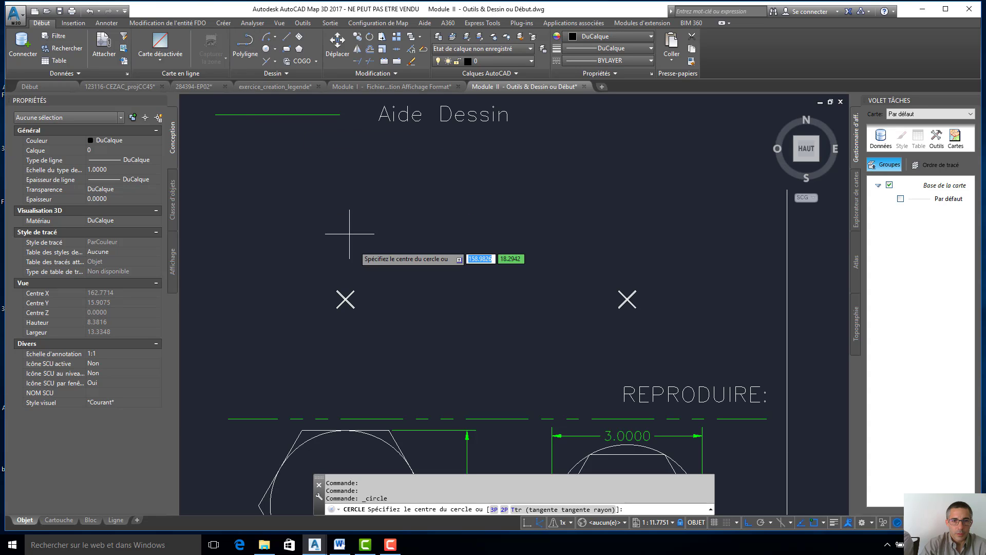
pyautogui.click(345, 300)
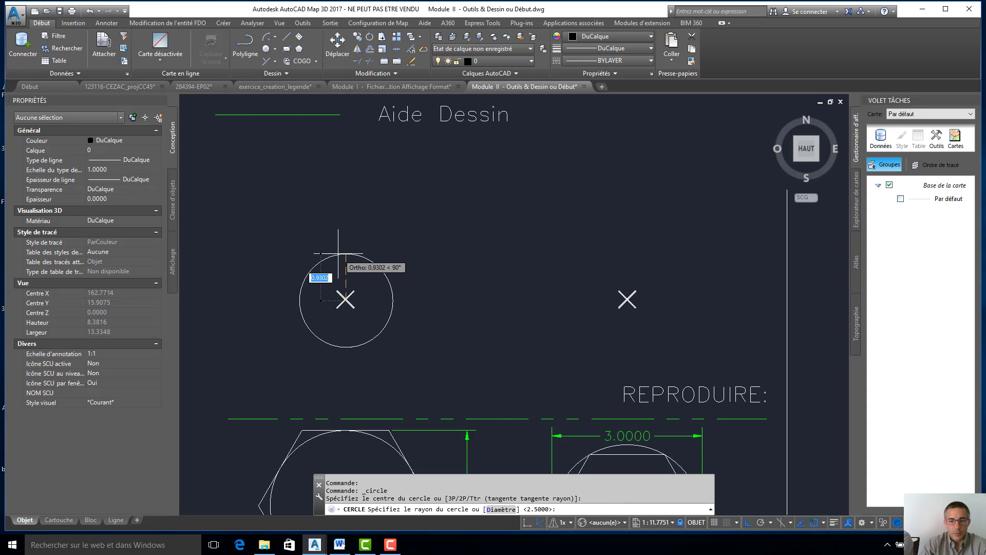
pyautogui.write('3')
pyautogui.press('Return')
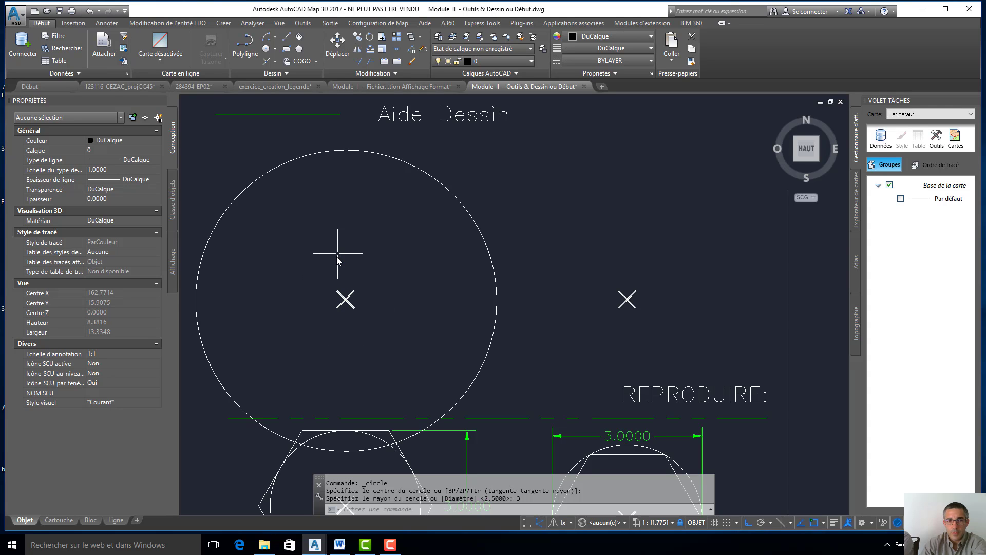
pyautogui.scroll(-1, 337, 253)
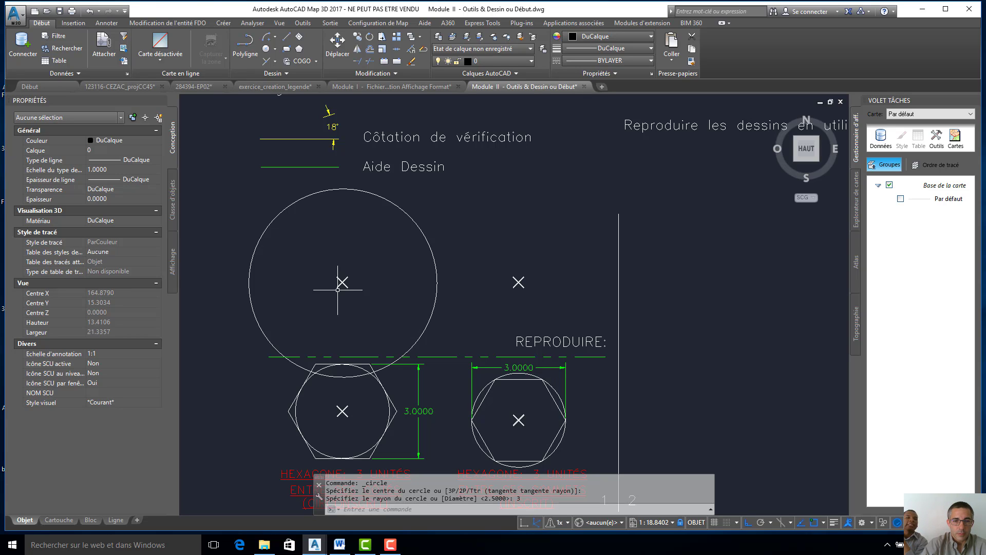
pyautogui.press('Escape')
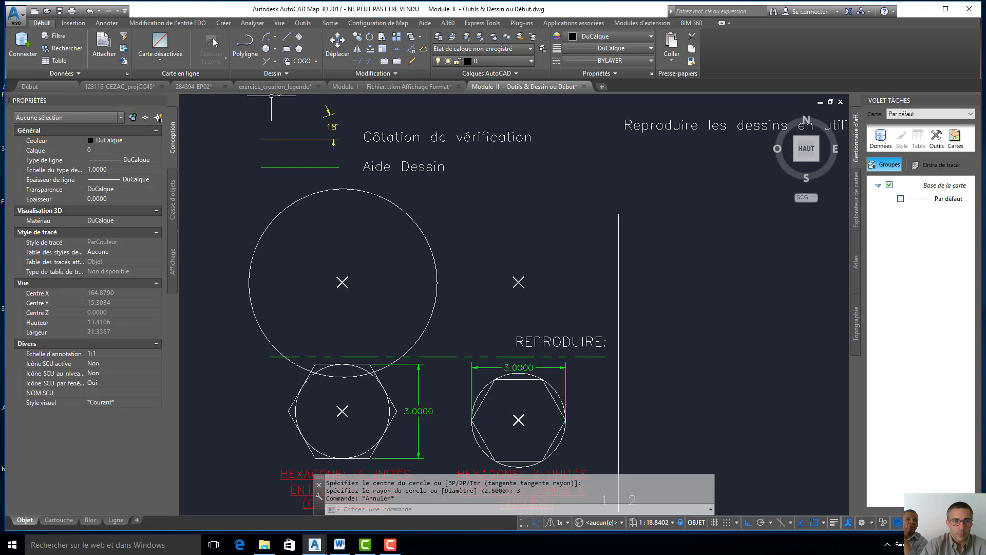
pyautogui.click(91, 12)
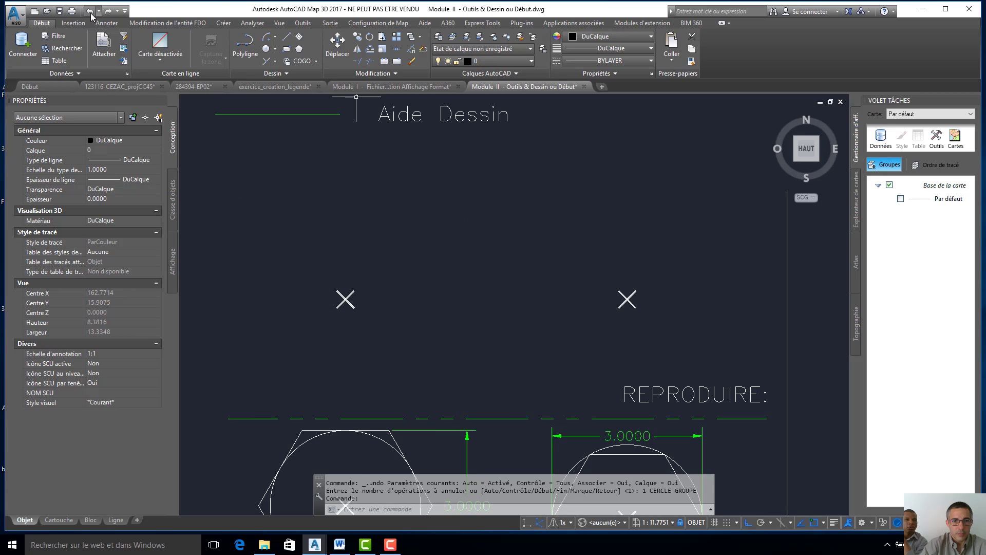
# Draw a circle of radius 1.5 centred on the left cross above the circumscribed hexagon example.
pyautogui.click(266, 49)
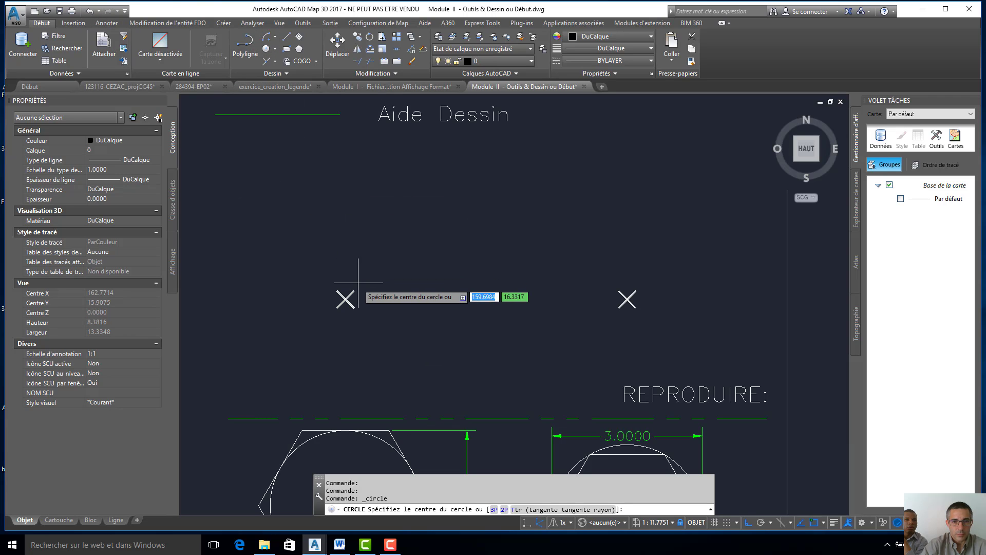
pyautogui.click(346, 299)
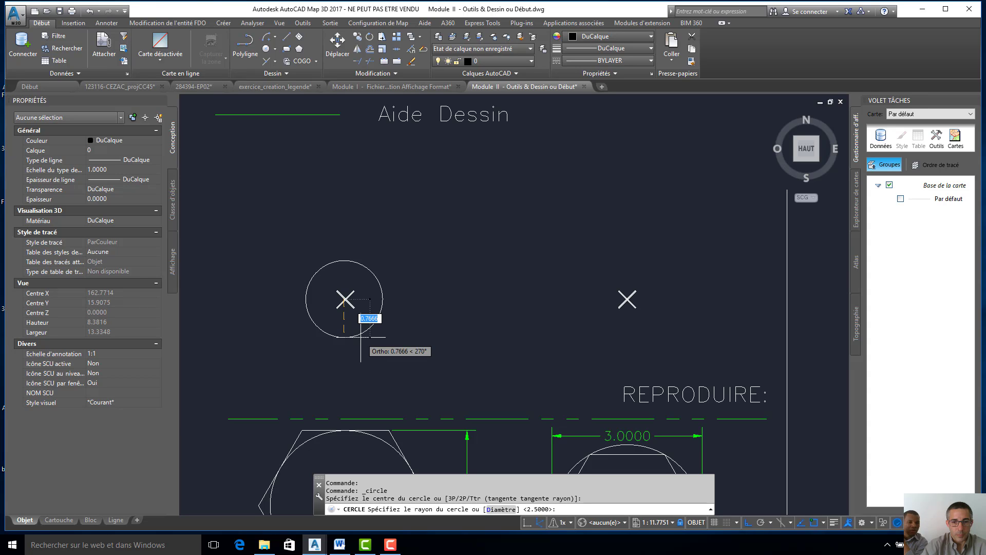
pyautogui.write('1.5')
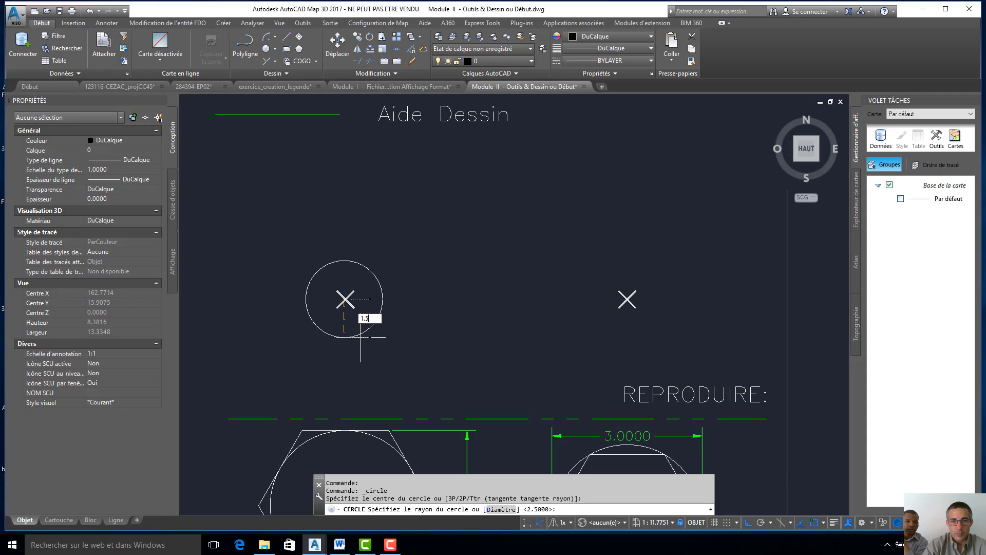
pyautogui.press('Return')
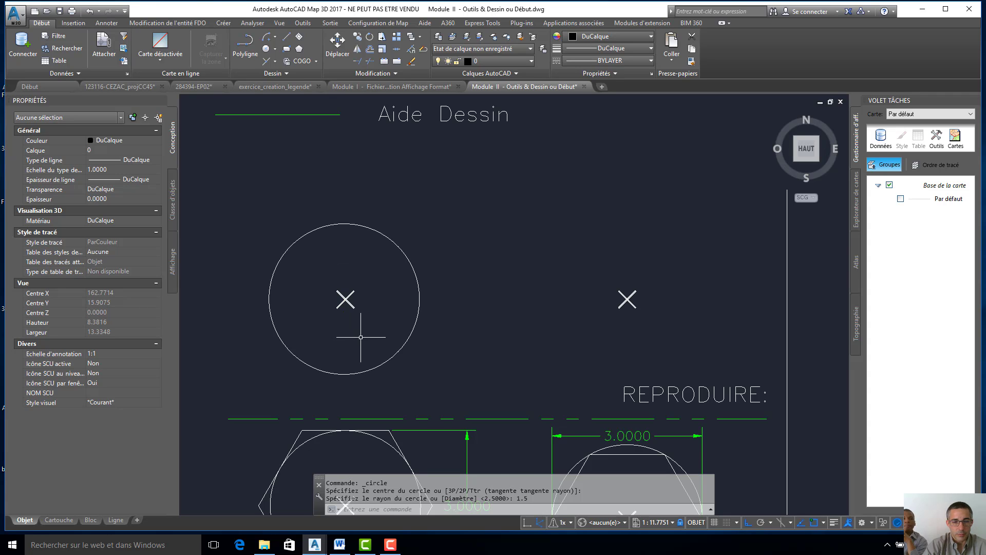
pyautogui.press('Escape')
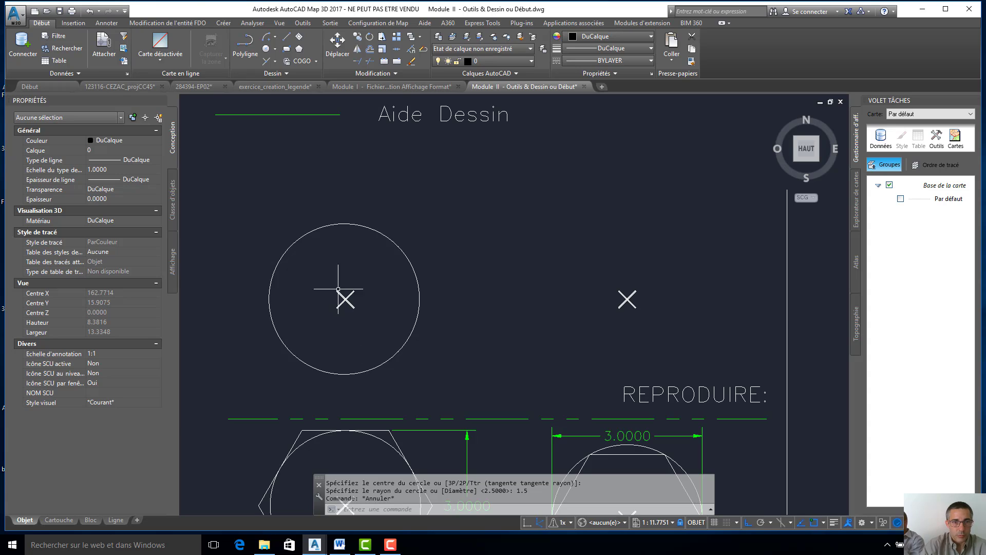
# Start a polygon with 6 sides and turn on the Centre object snap for placing it.
pyautogui.click(299, 48)
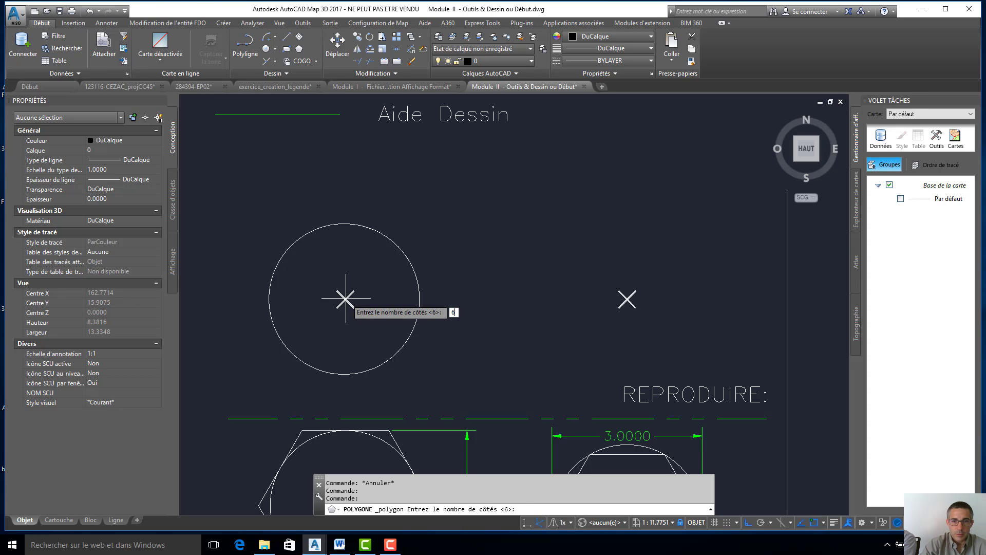
pyautogui.press('Return')
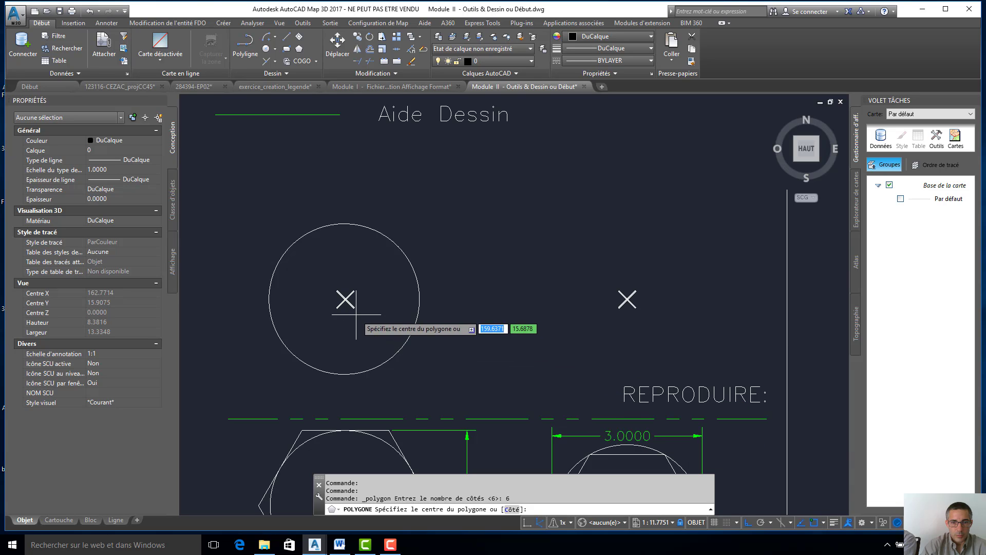
pyautogui.scroll(5, 344, 299)
pyautogui.scroll(3, 345, 299)
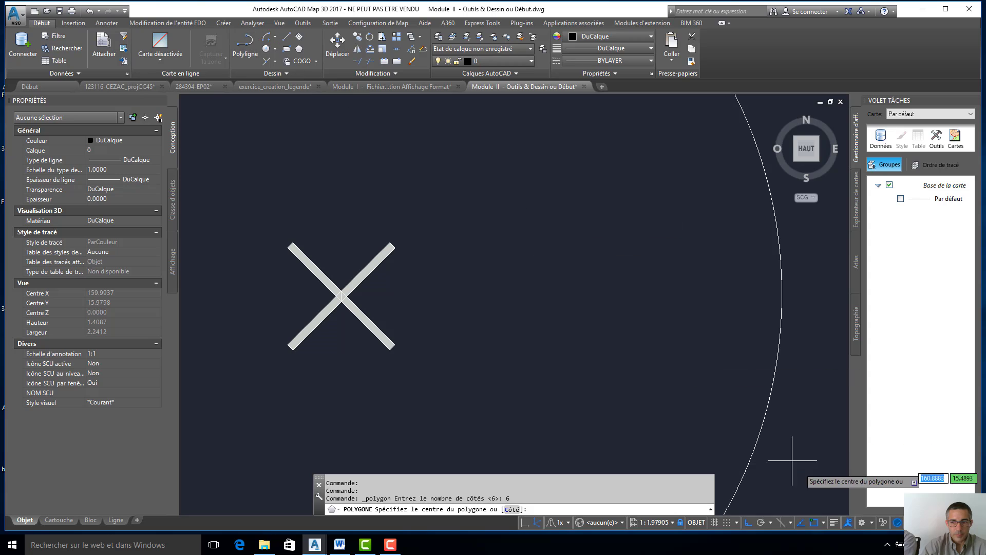
pyautogui.click(824, 523)
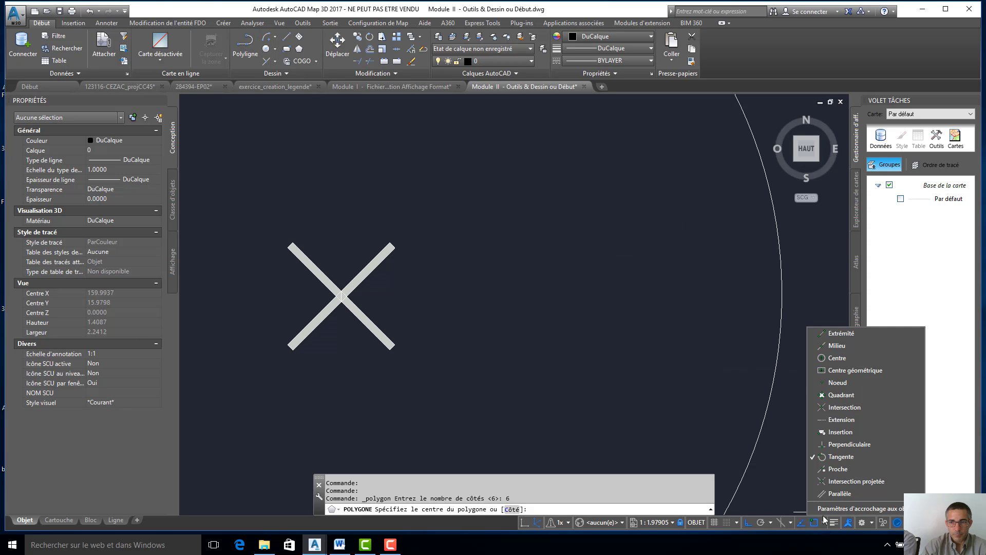
pyautogui.click(838, 358)
# Try to place the six-sided polygon's centre on the left cross, and cancel the polygon.
pyautogui.click(348, 304)
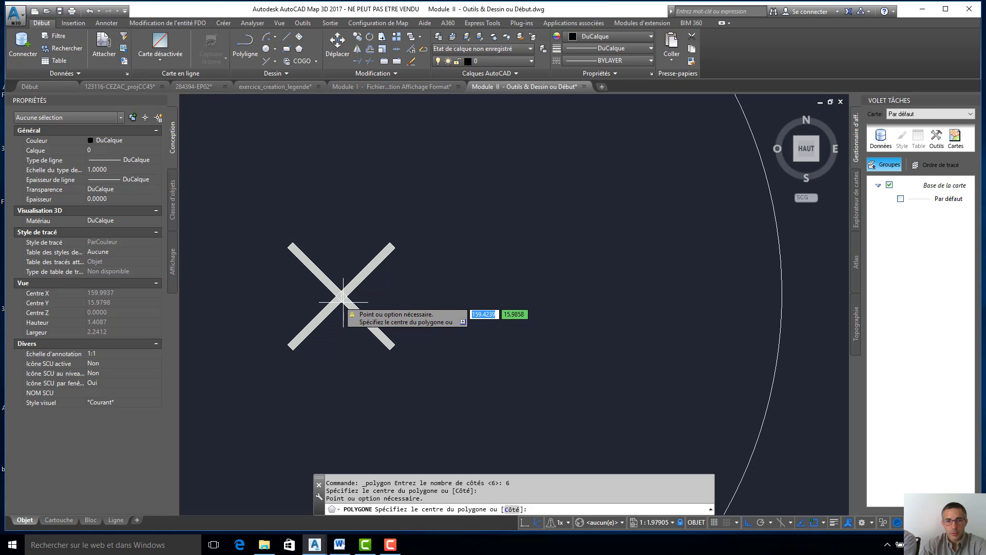
pyautogui.scroll(-8, 341, 296)
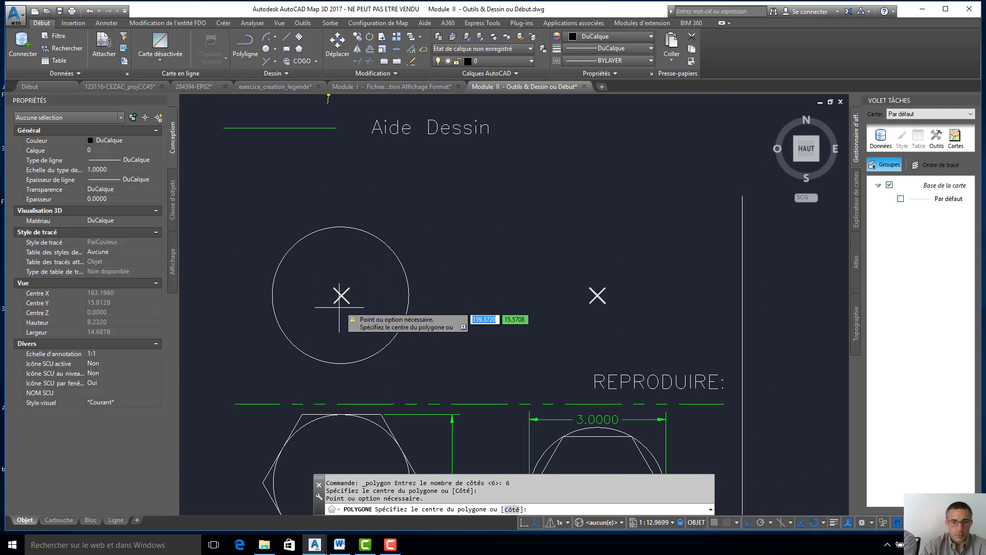
pyautogui.click(342, 296)
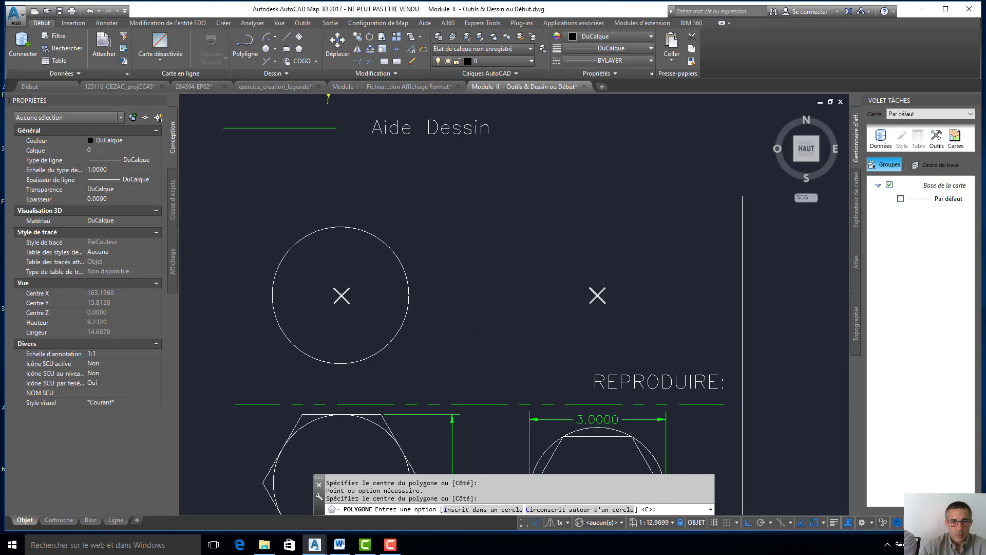
pyautogui.press('Escape')
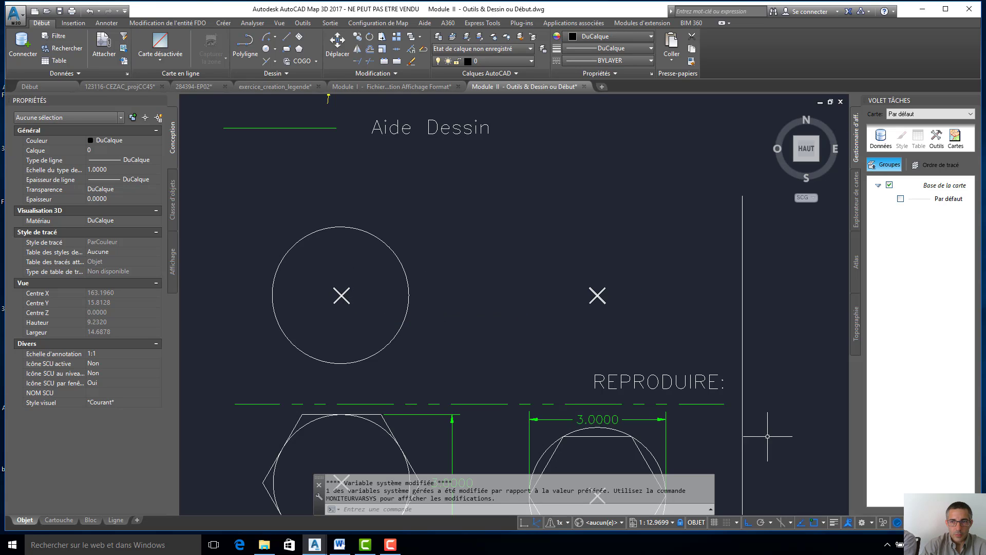
# Turn on the Intersection object snap in addition to Centre and Tangent.
pyautogui.click(823, 523)
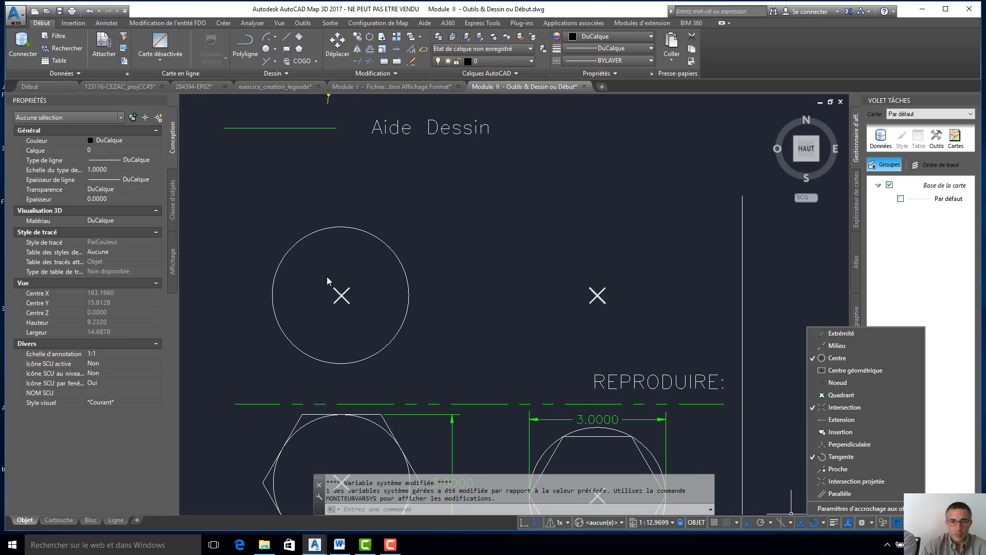
pyautogui.scroll(-1, 329, 272)
pyautogui.scroll(3, 442, 329)
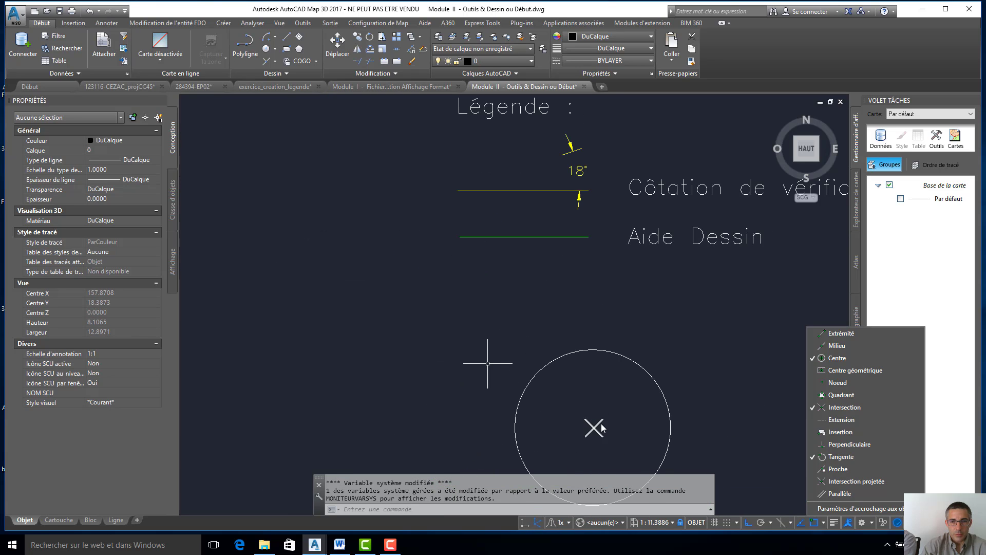
pyautogui.scroll(-2, 600, 428)
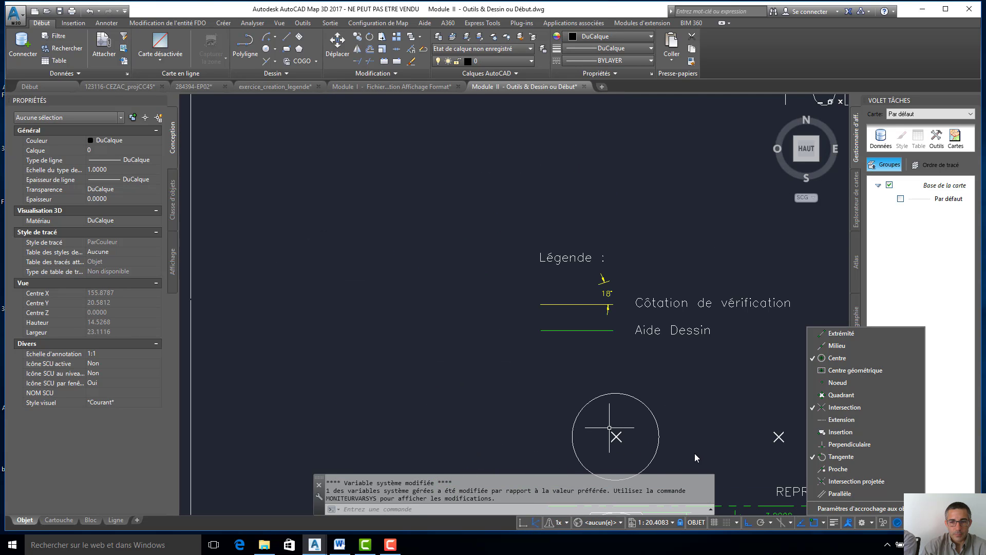
pyautogui.scroll(4, 642, 411)
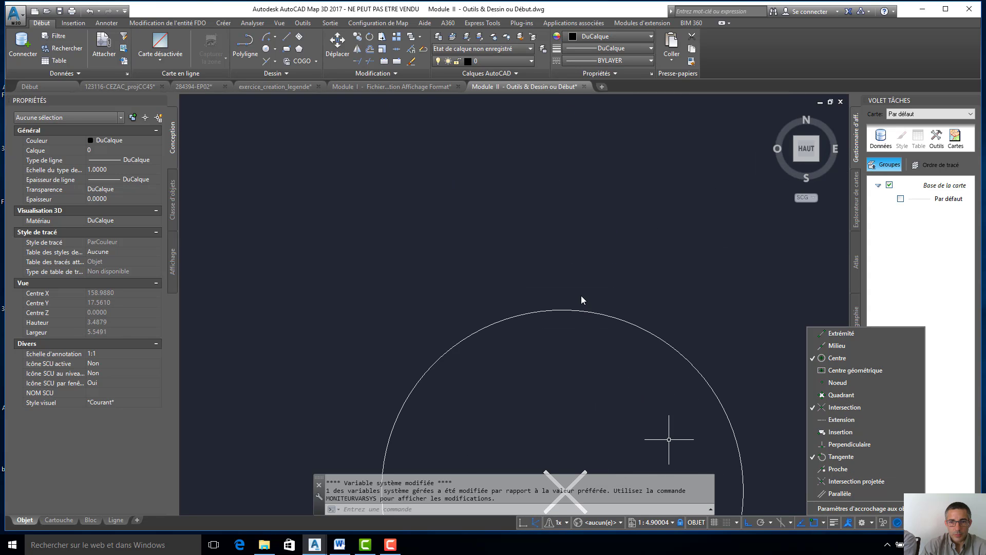
pyautogui.press('Escape')
pyautogui.press('Escape')
pyautogui.press('Escape')
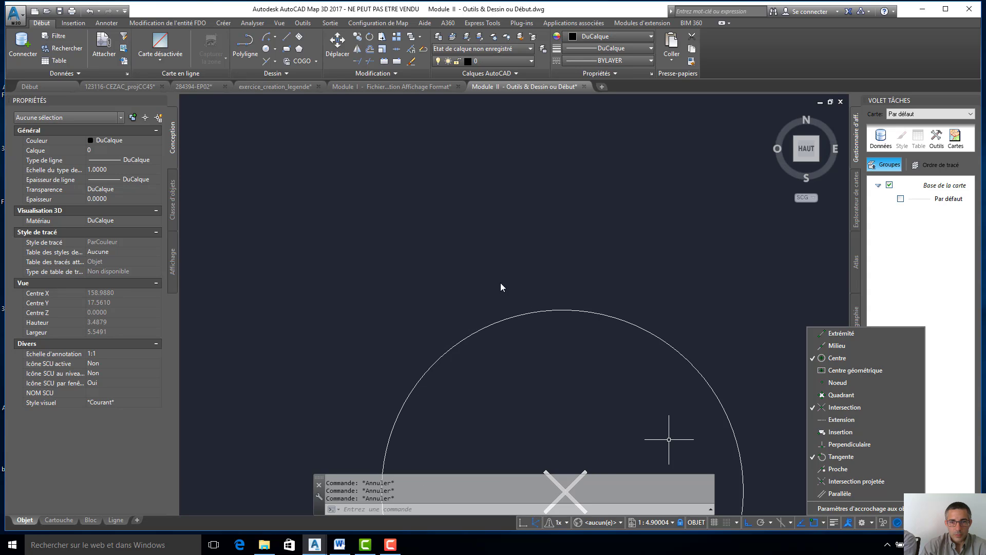
pyautogui.scroll(-1, 491, 334)
pyautogui.scroll(1, 492, 344)
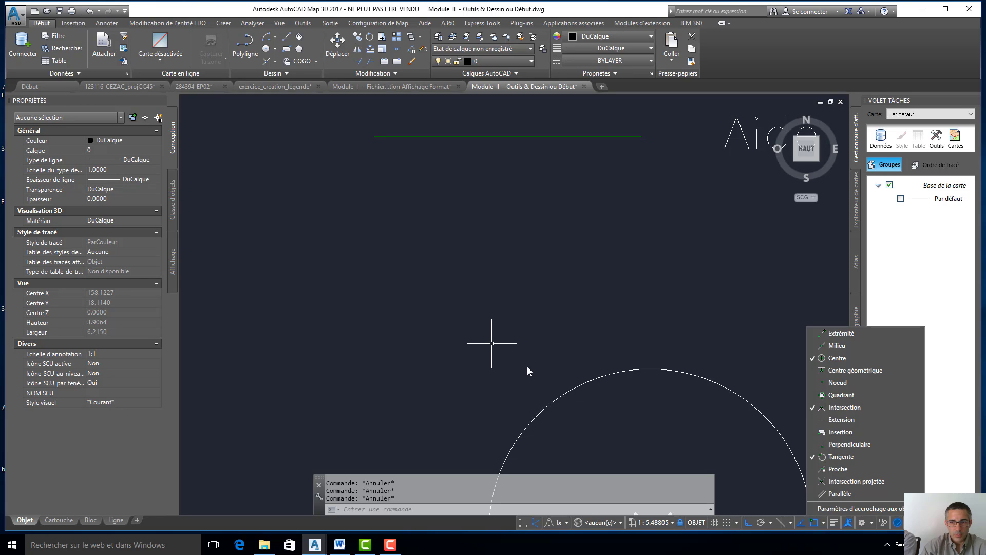
pyautogui.press('Return')
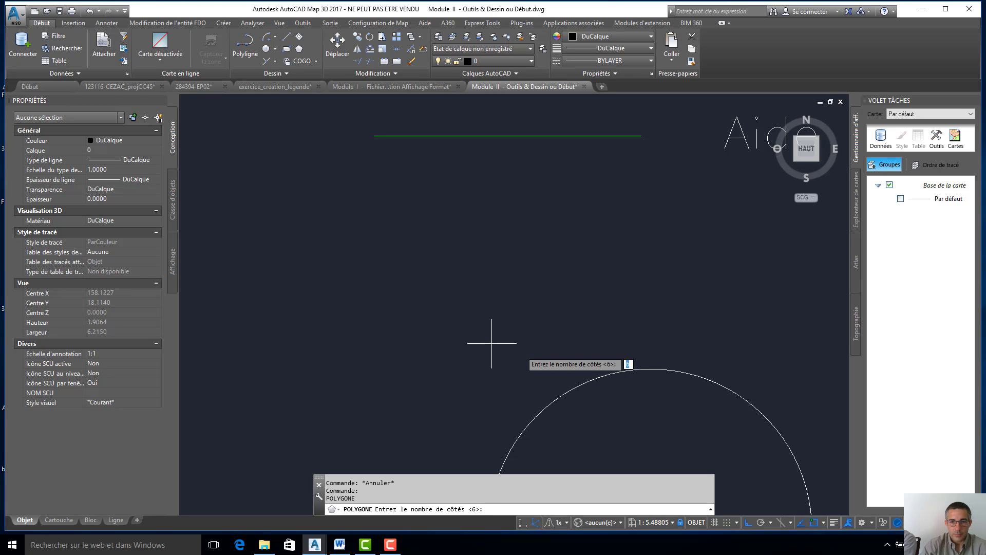
pyautogui.moveTo(507, 348); pyautogui.dragTo(321, 95, button='middle')
pyautogui.press('Escape')
pyautogui.click(266, 49)
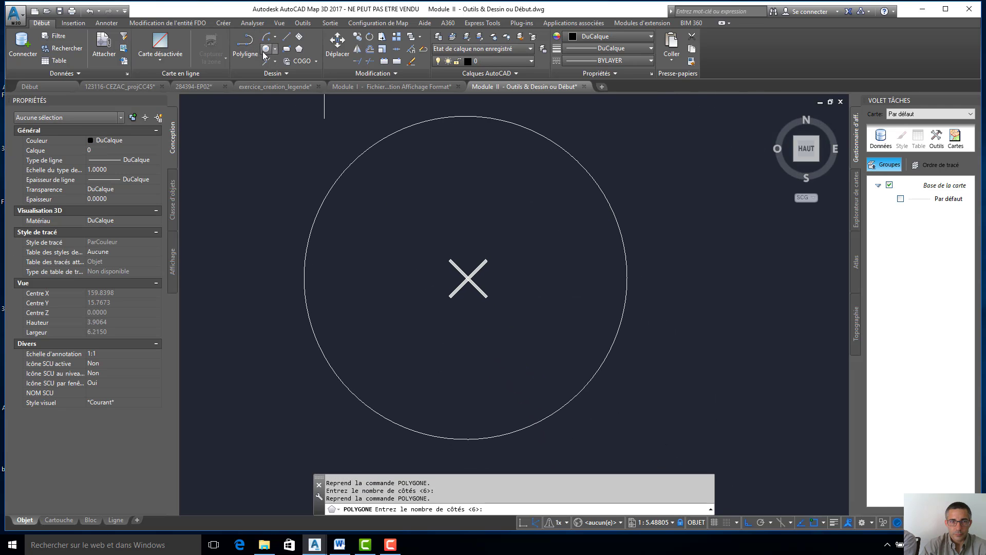
pyautogui.click(468, 279)
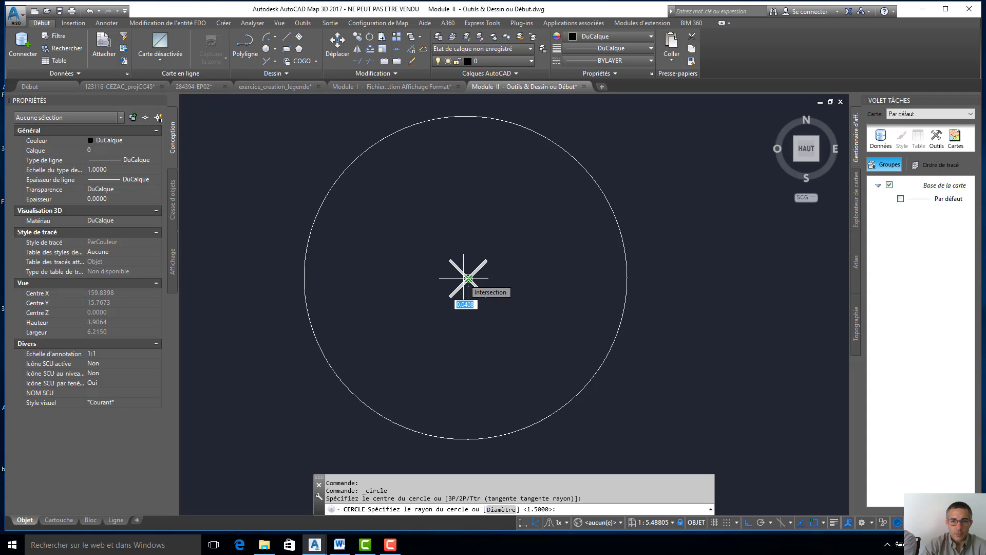
pyautogui.press('Escape')
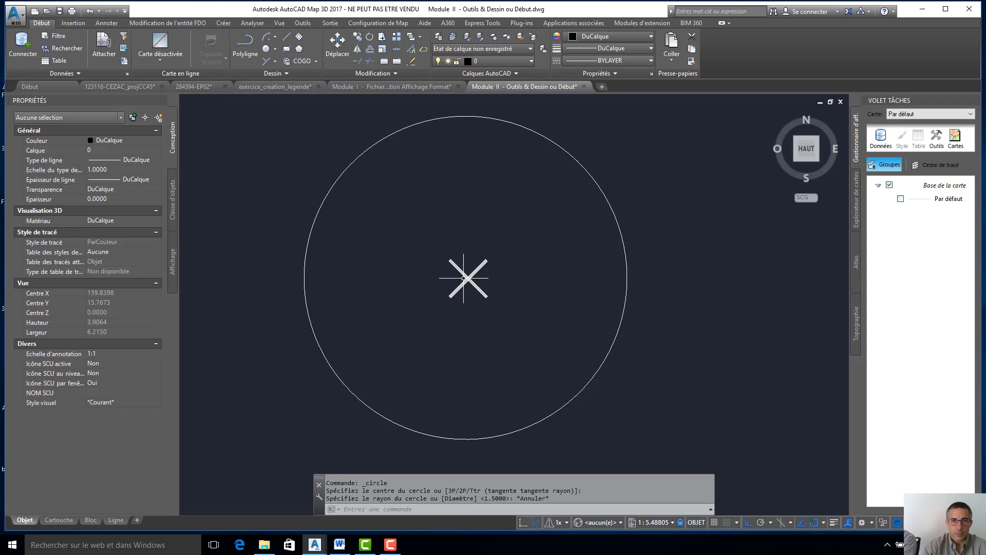
pyautogui.click(299, 49)
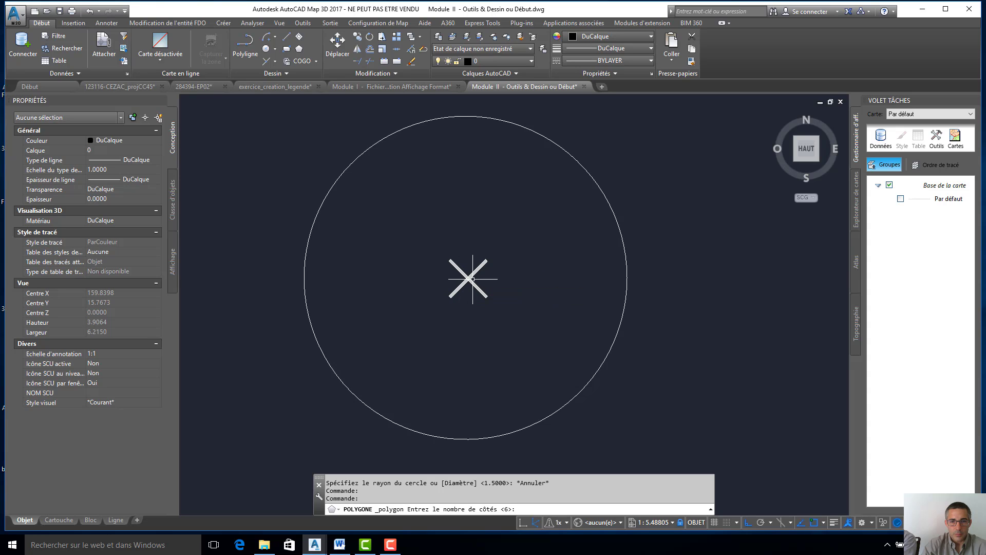
pyautogui.press('Escape')
pyautogui.press('Escape')
pyautogui.press('Escape')
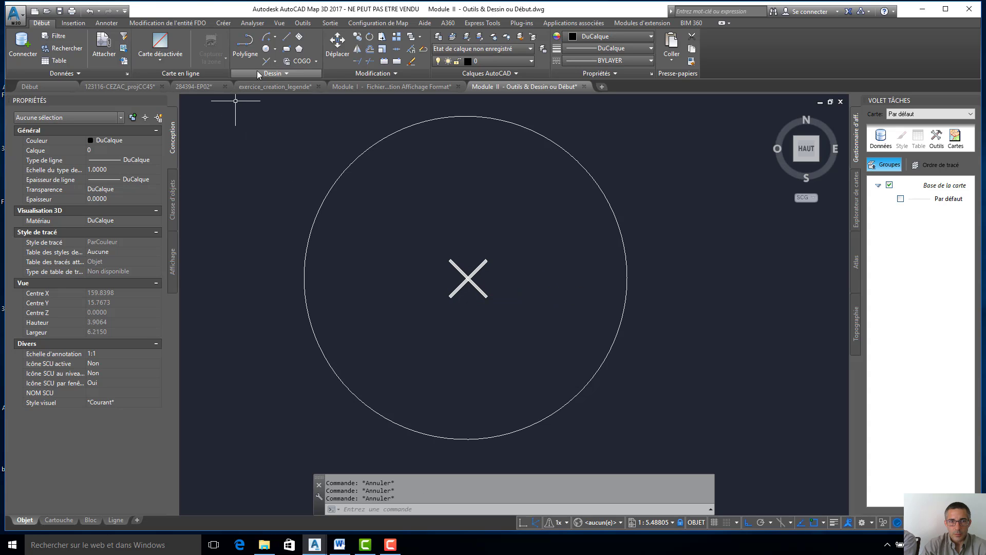
# Draw a six-sided polygon centred on the left cross, circumscribed about a circle of radius 1.5.
pyautogui.click(299, 49)
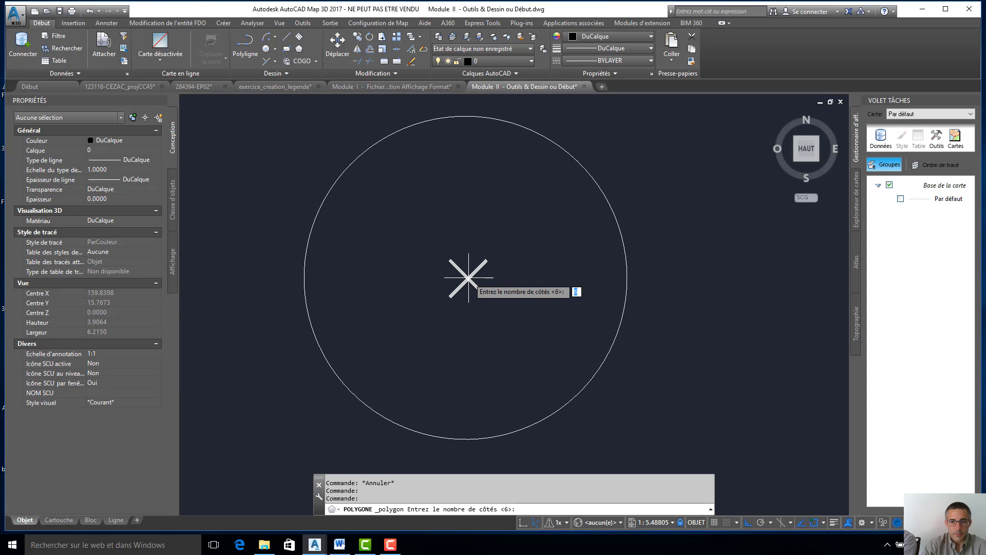
pyautogui.press('Return')
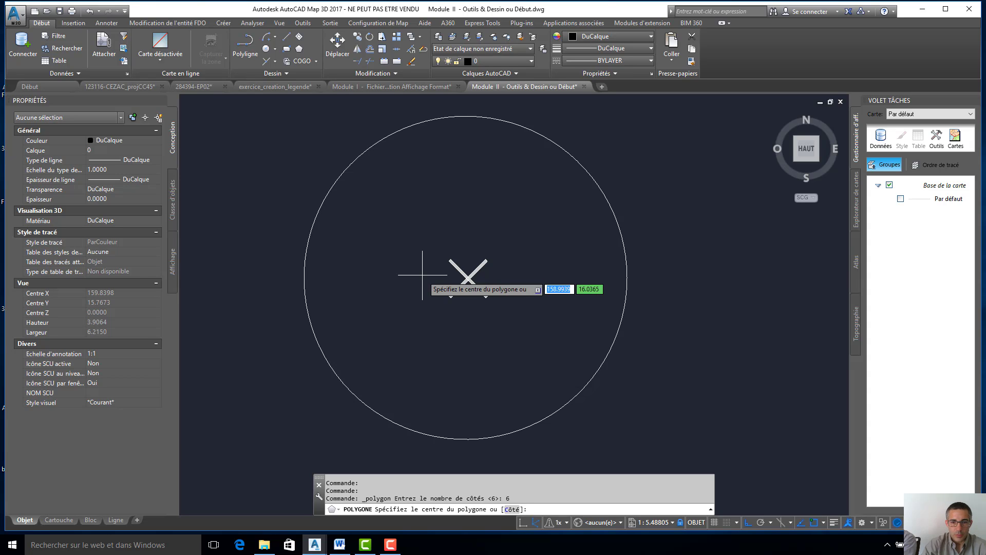
pyautogui.click(468, 278)
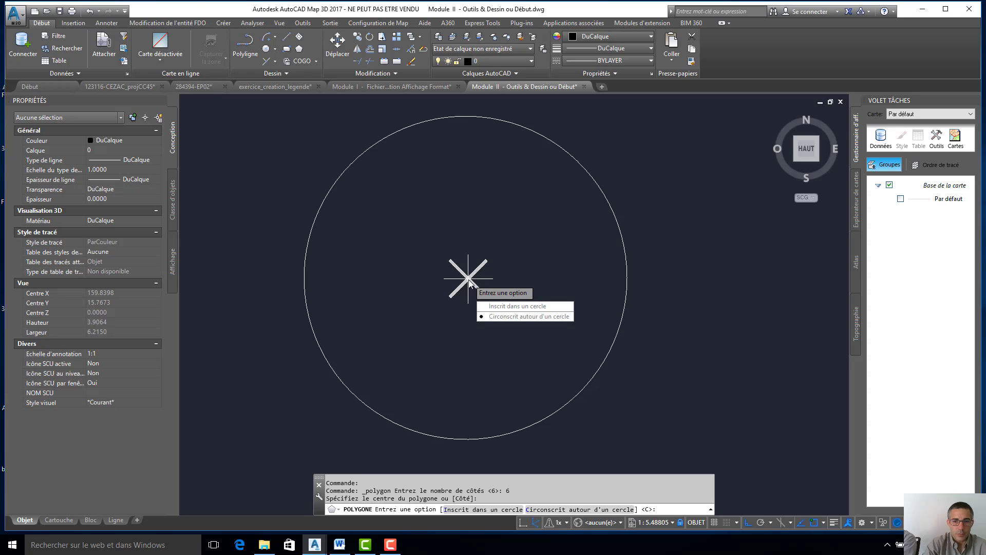
pyautogui.write('c')
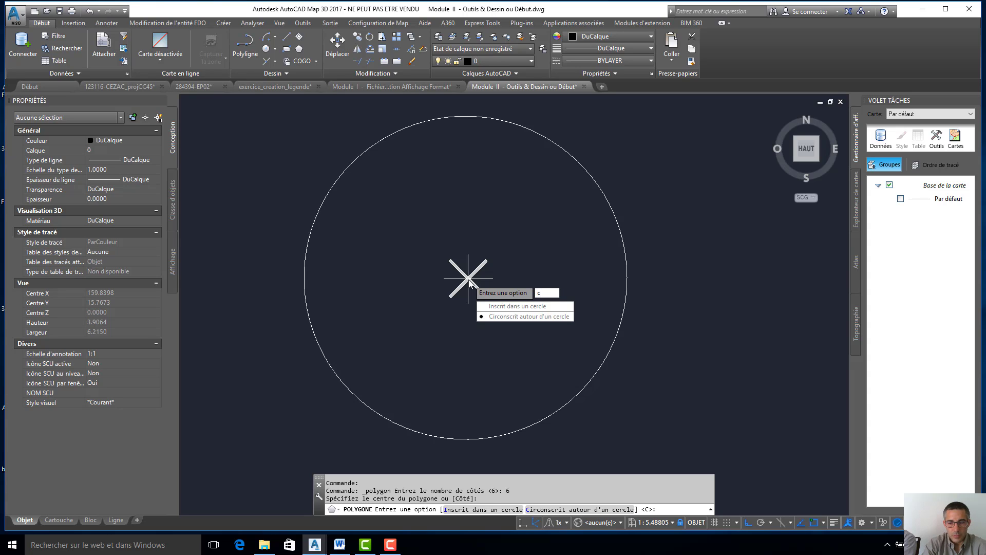
pyautogui.press('Return')
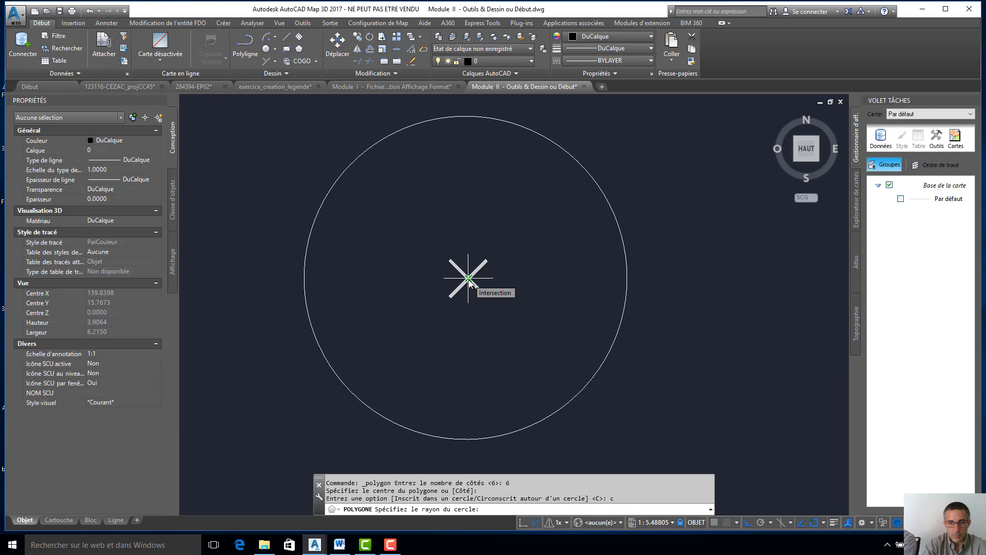
pyautogui.write('1')
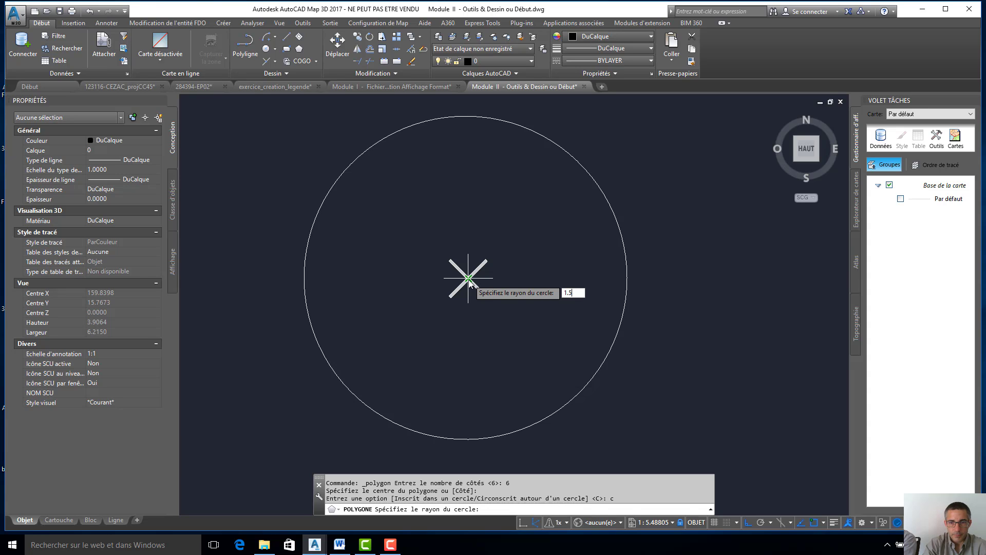
pyautogui.write('.5')
pyautogui.press('Return')
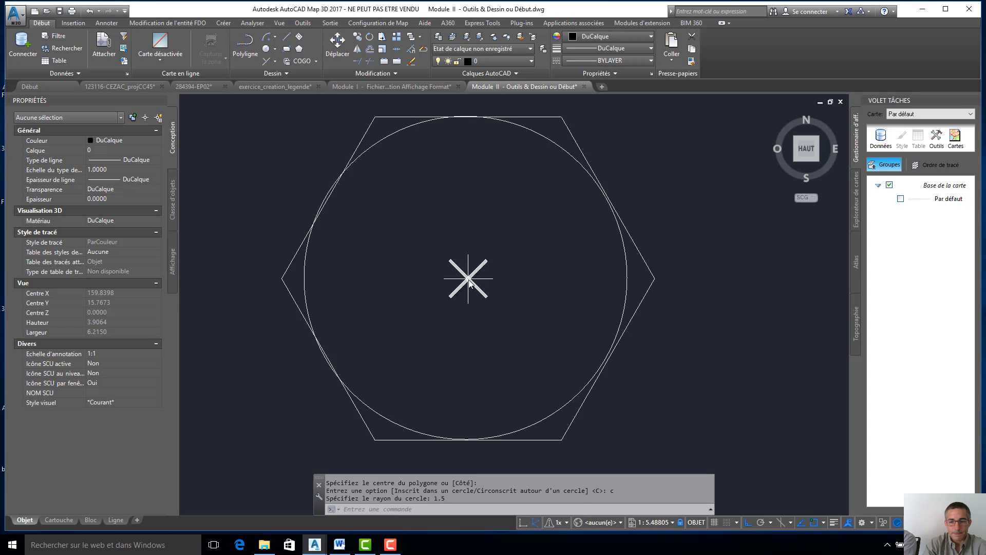
# Undo the circumscribed hexagon just drawn around the left circle.
pyautogui.press('Return')
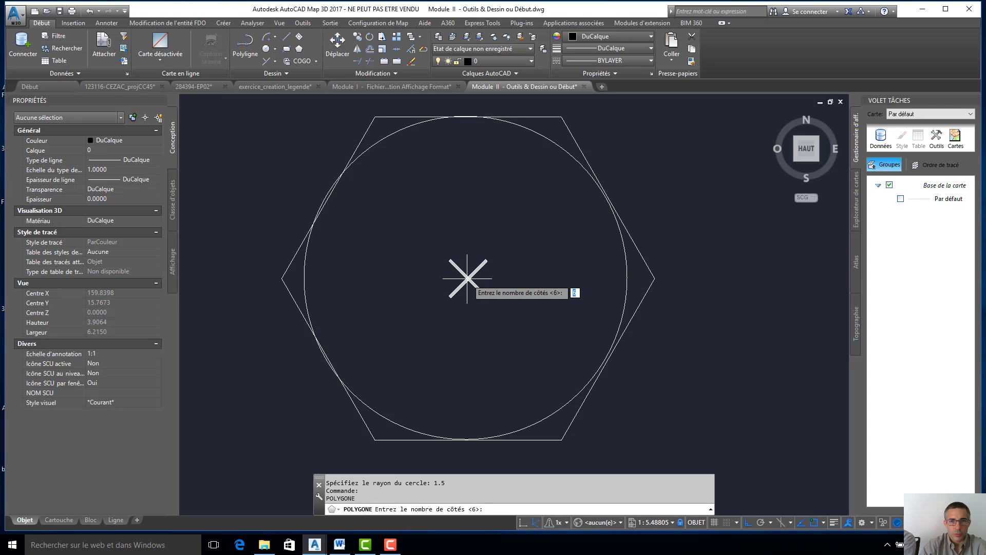
pyautogui.scroll(-4, 461, 311)
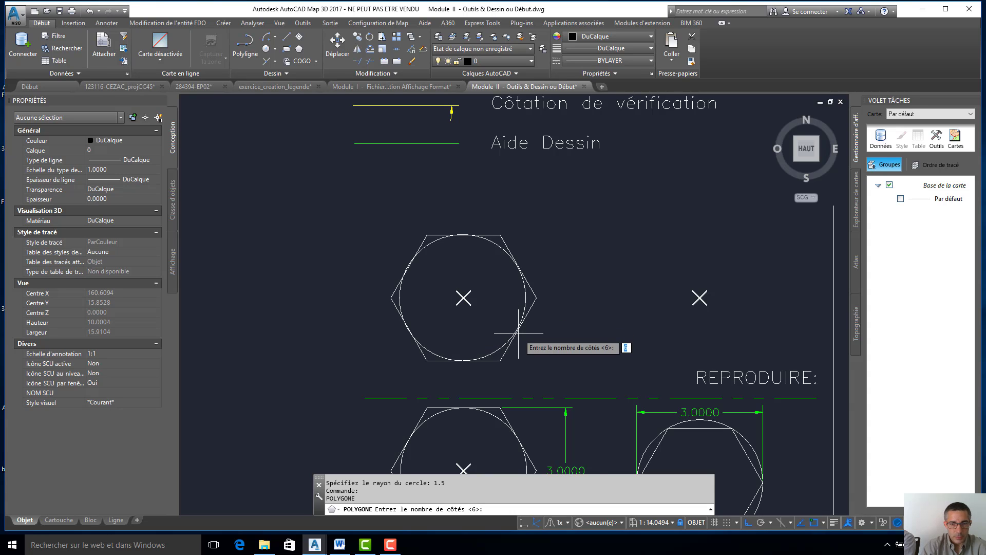
pyautogui.scroll(2, 483, 320)
pyautogui.scroll(4, 483, 320)
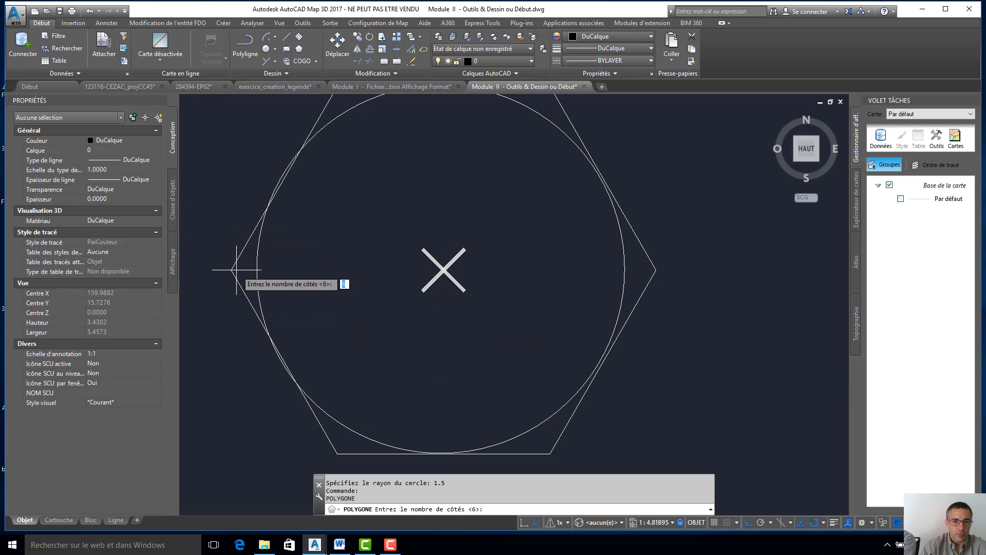
pyautogui.click(90, 11)
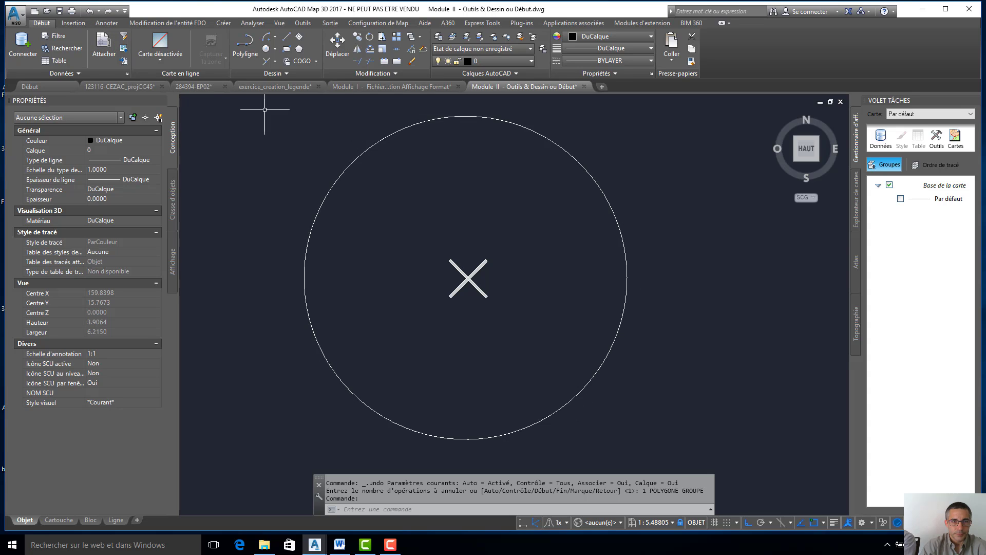
# Redraw the hexagon at the intersection of the left cross, circumscribed about a circle of radius 1.5.
pyautogui.click(299, 49)
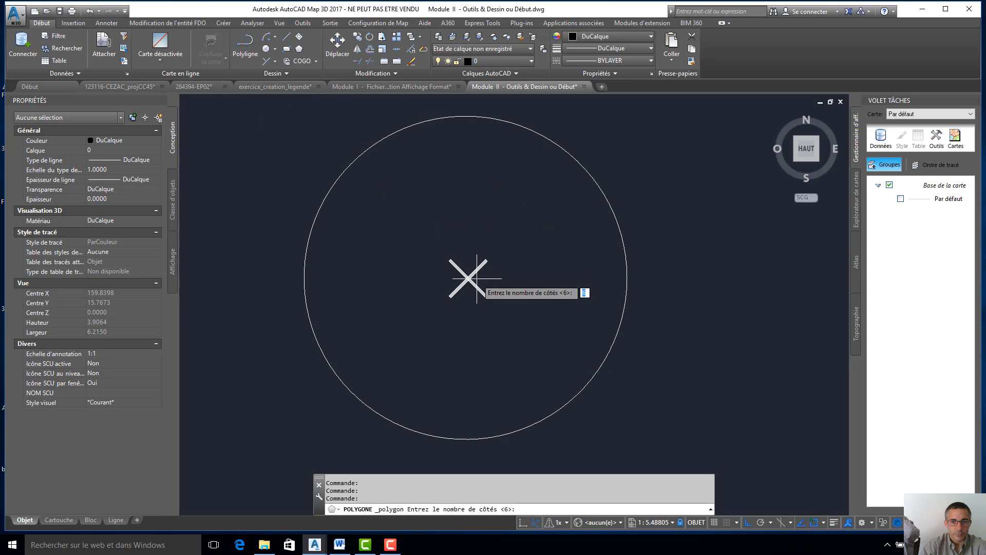
pyautogui.press('Return')
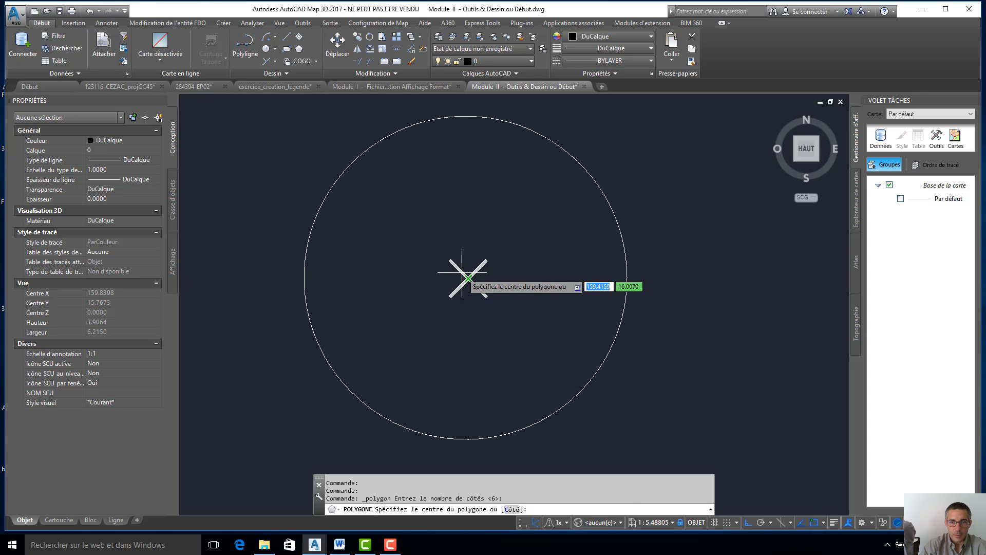
pyautogui.click(468, 278)
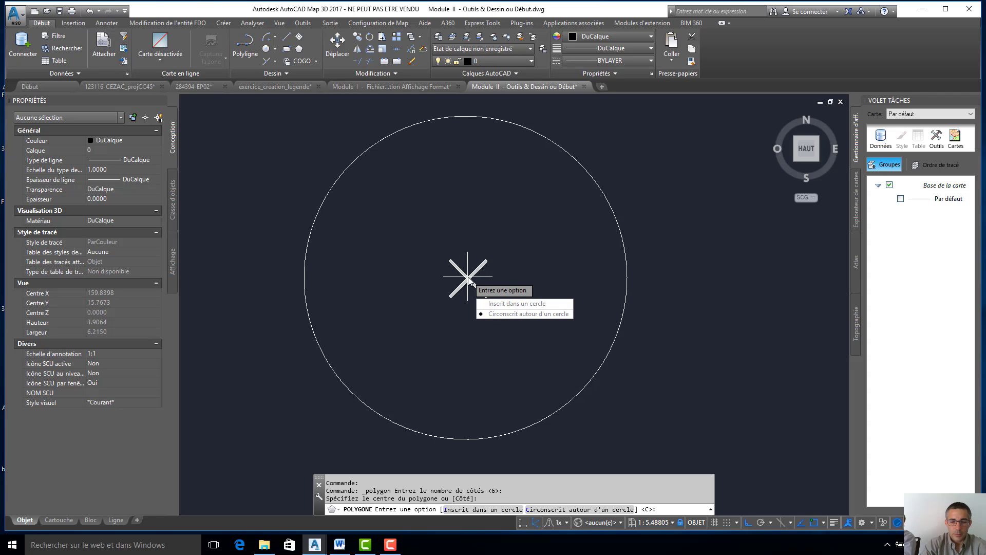
pyautogui.write('c')
pyautogui.press('Return')
pyautogui.write('1.5')
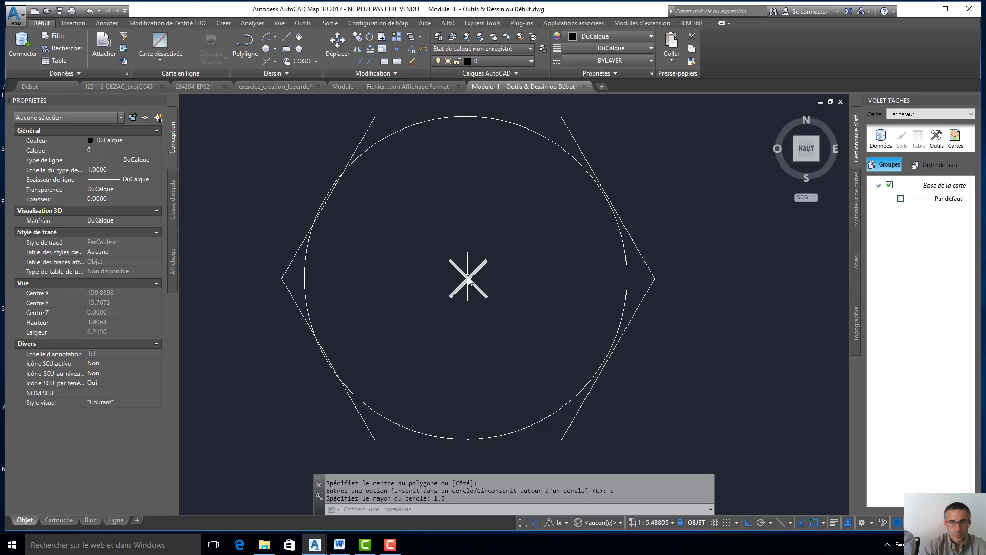
pyautogui.press('Return')
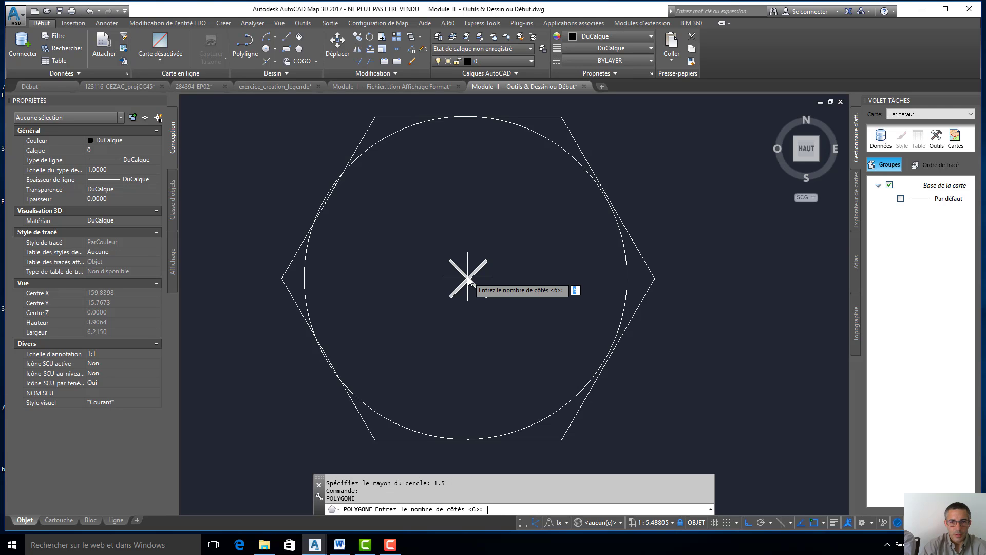
# Draw a six-sided polygon centred on the right cross above the inscribed example, inscribed in a circle of radius 1.5.
pyautogui.scroll(-1, 467, 283)
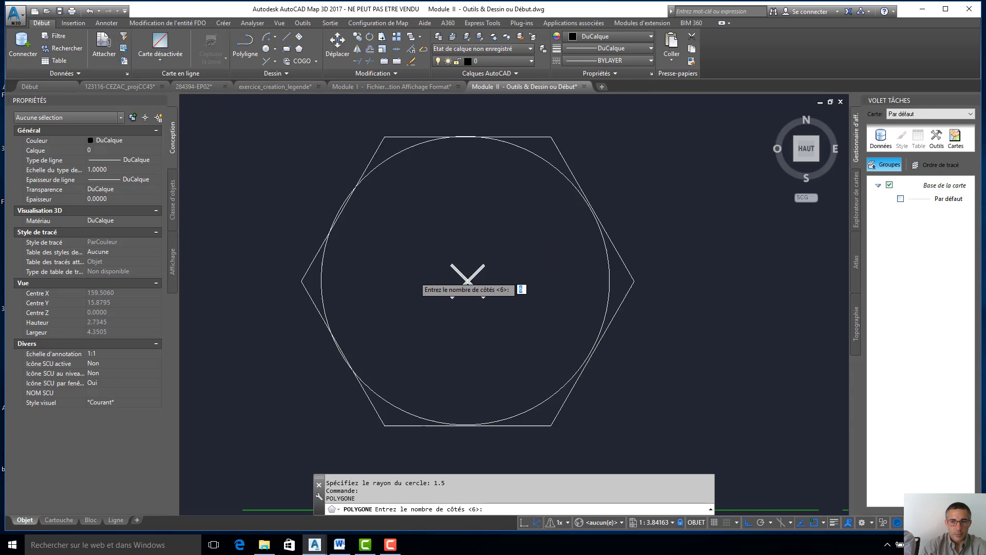
pyautogui.scroll(-4, 467, 277)
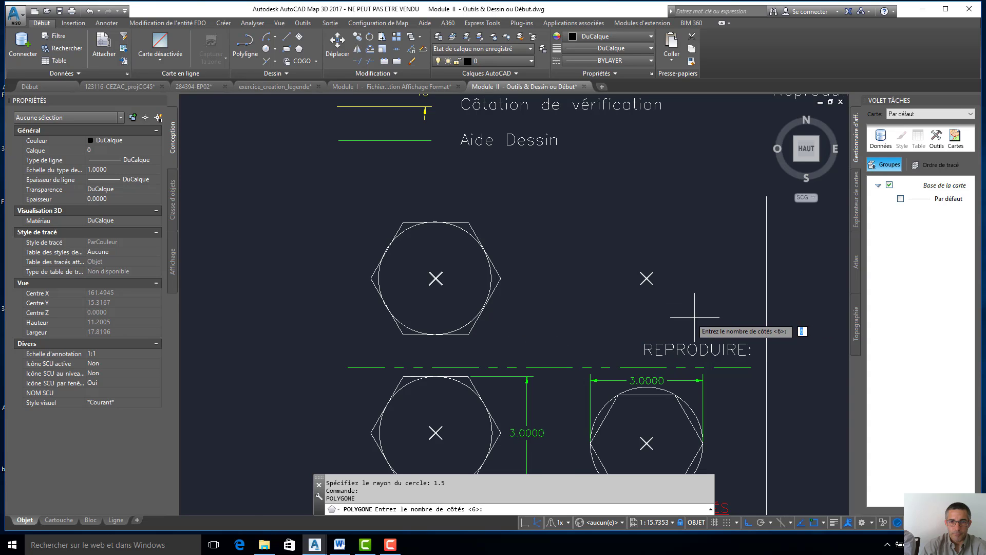
pyautogui.scroll(1, 694, 317)
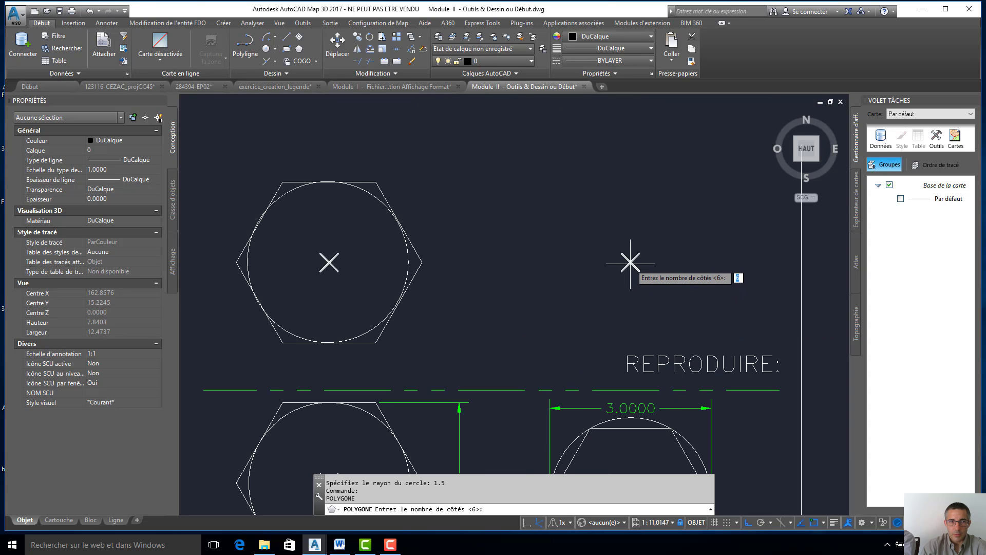
pyautogui.click(299, 48)
pyautogui.scroll(2, 640, 272)
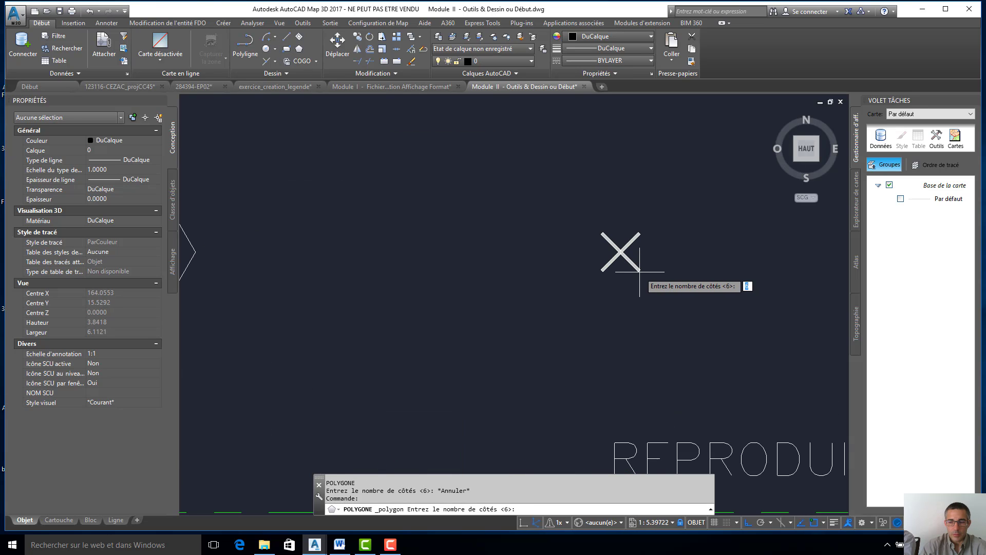
pyautogui.press('Return')
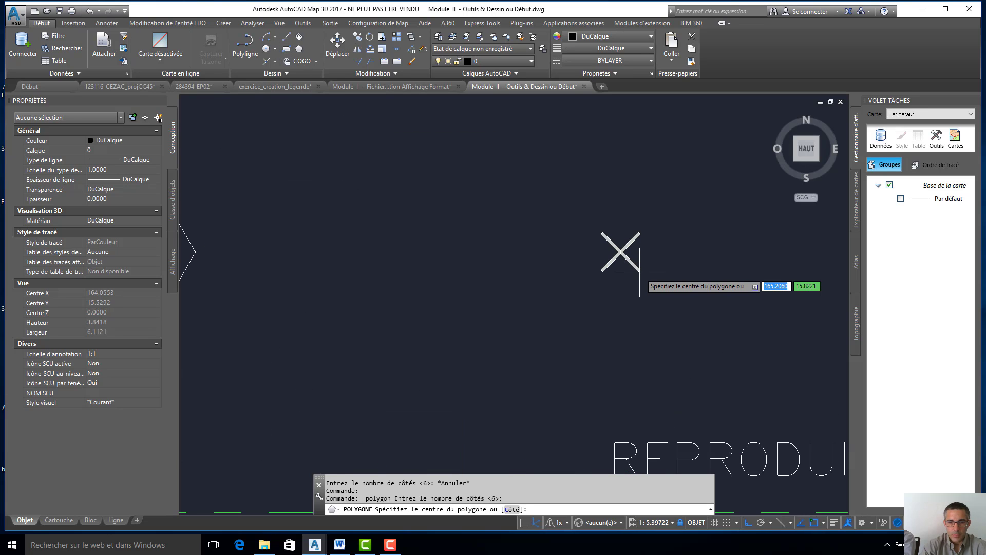
pyautogui.click(621, 251)
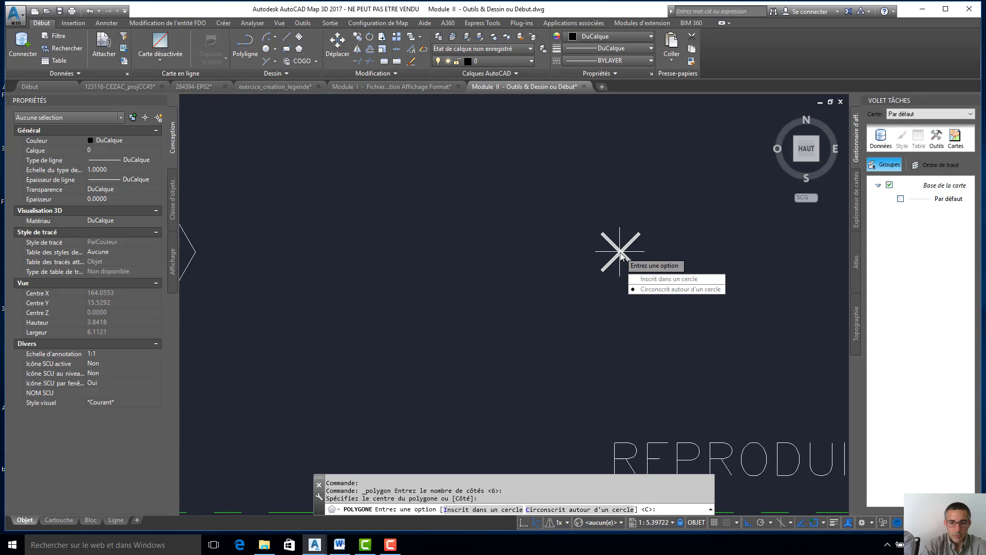
pyautogui.write('i')
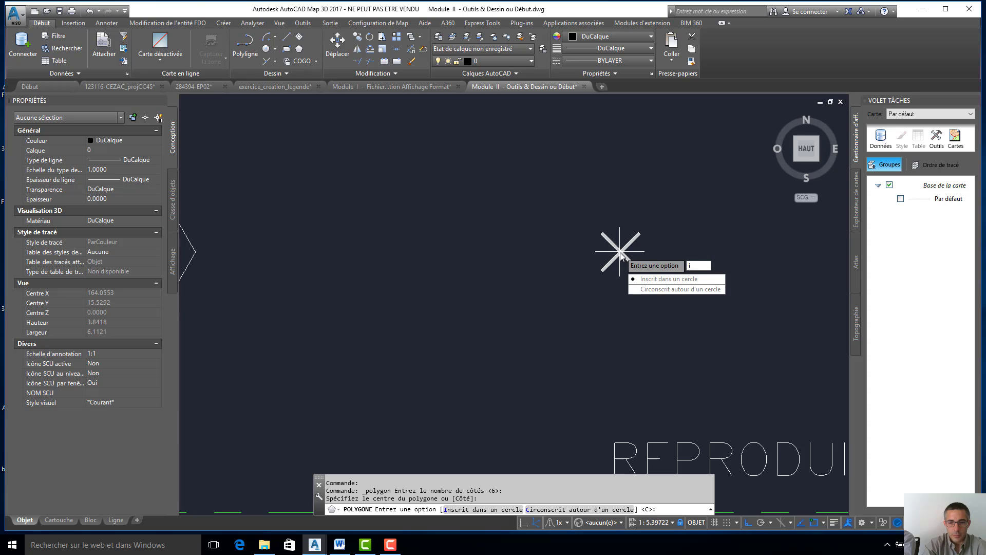
pyautogui.press('Return')
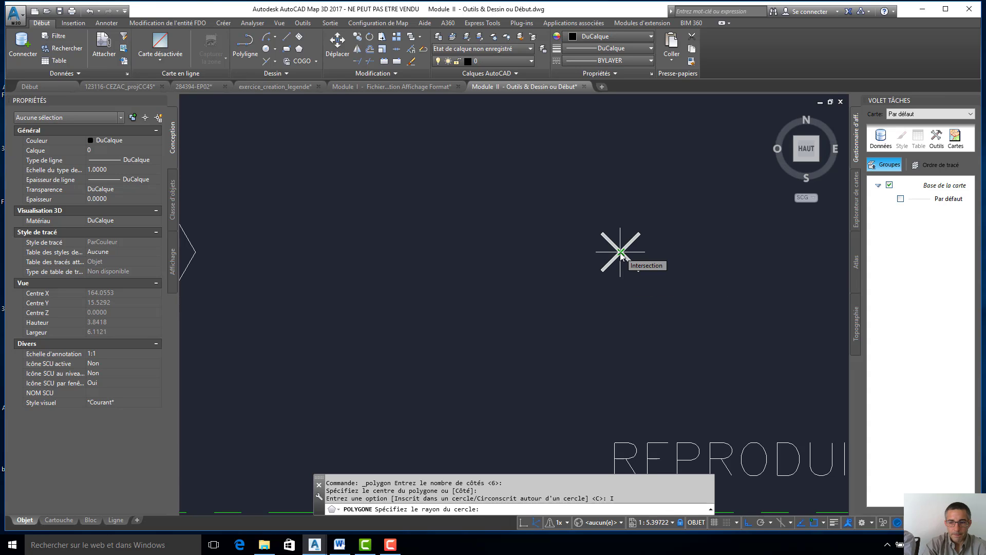
pyautogui.write('1.5')
pyautogui.press('Return')
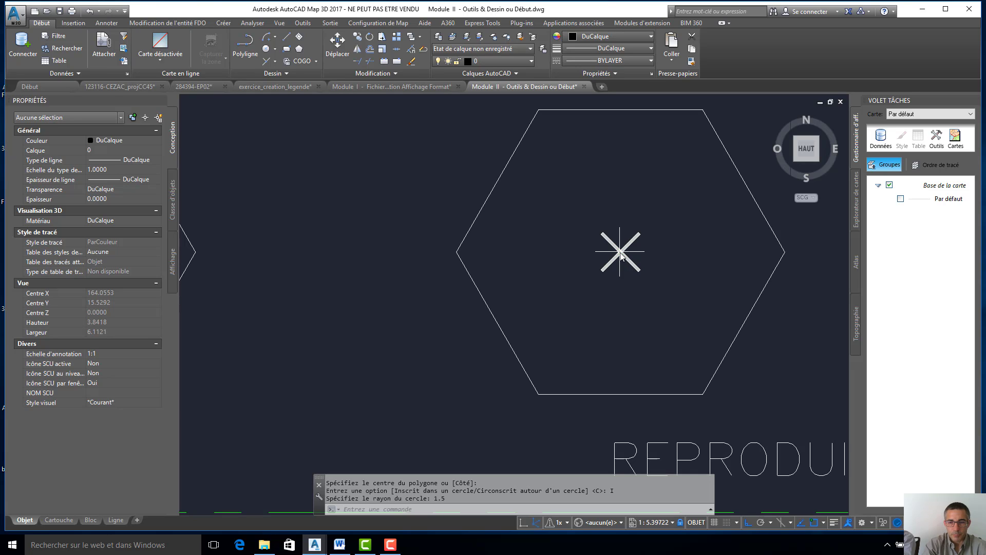
# Draw a circle of radius 1.5 centred on the right cross, around the inscribed hexagon.
pyautogui.press('Return')
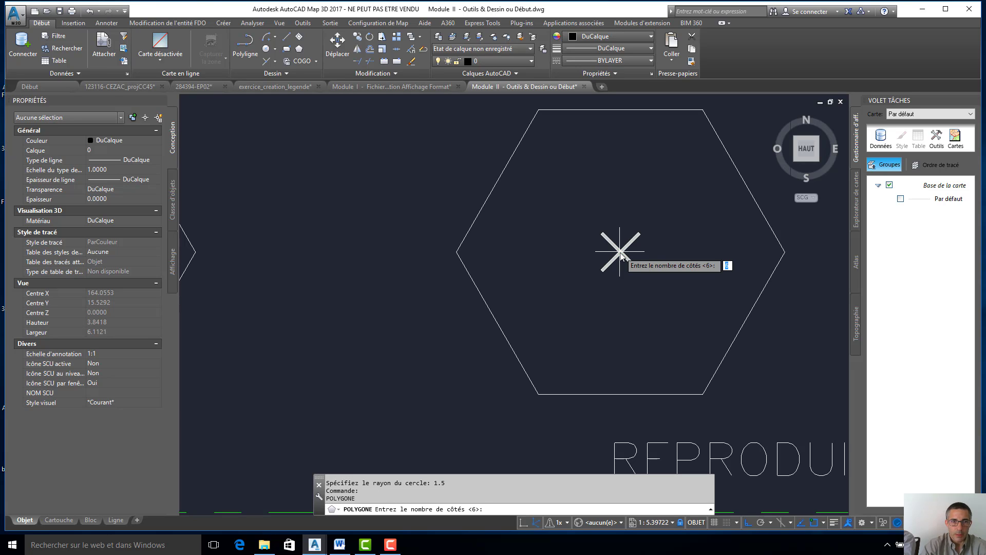
pyautogui.click(266, 49)
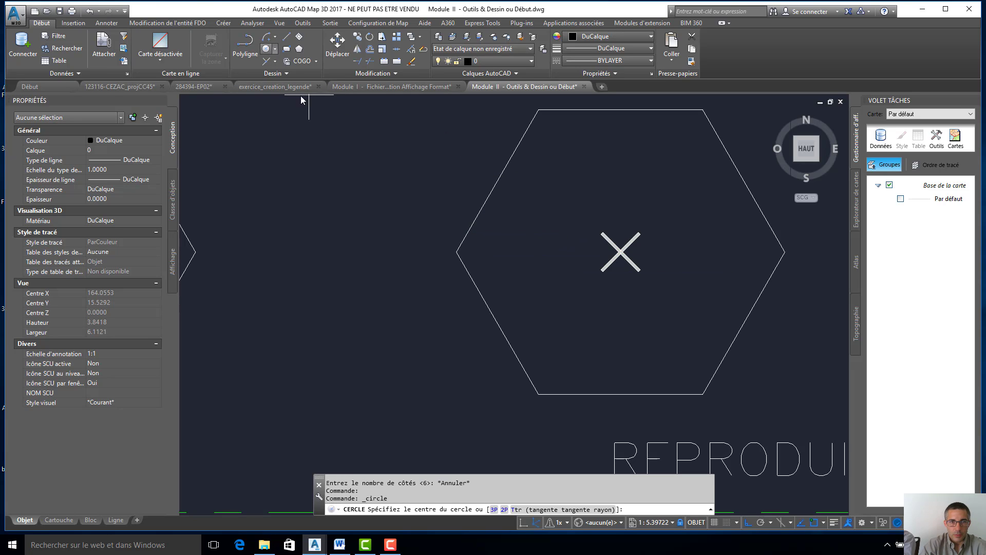
pyautogui.click(621, 252)
pyautogui.write('1')
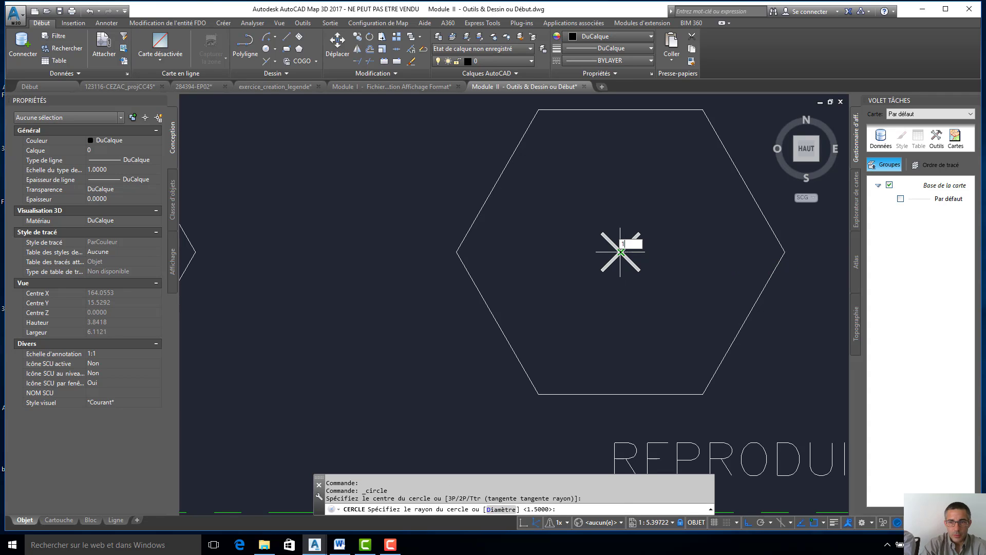
pyautogui.write('.5')
pyautogui.press('Return')
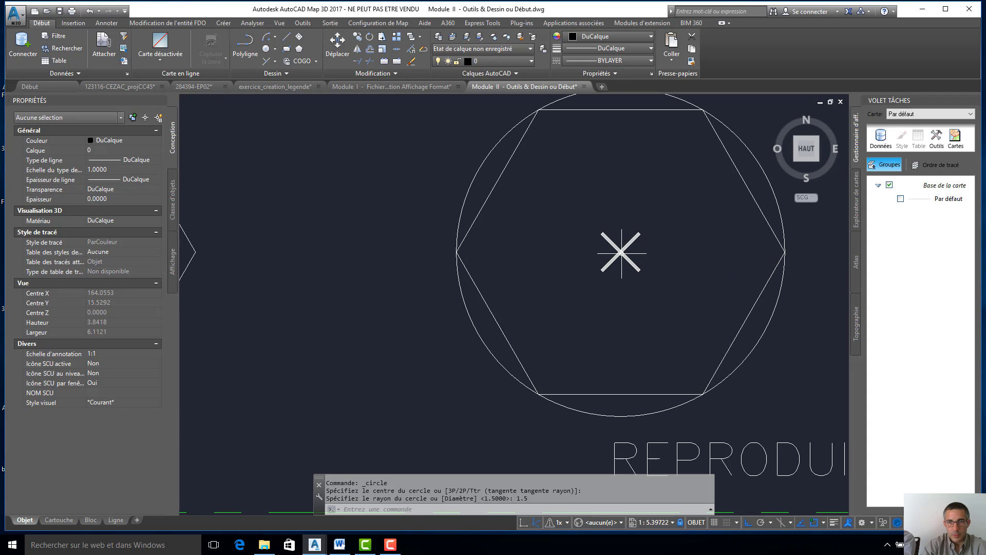
pyautogui.press('Return')
# Draw a three-point arc through points 1, 2 and 3 of the left set in the ELLIPSE exercise.
pyautogui.scroll(-4, 621, 253)
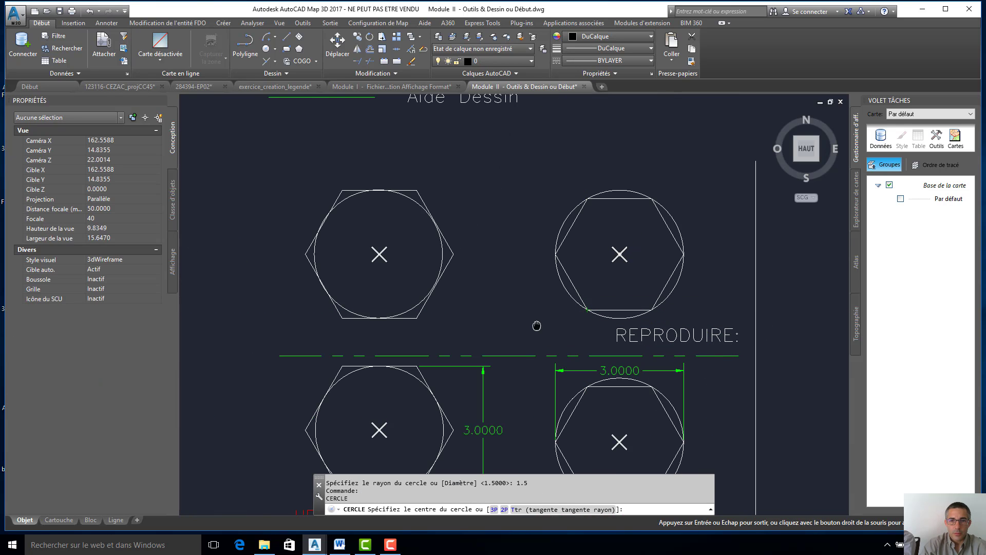
pyautogui.scroll(-3, 468, 321)
pyautogui.scroll(-6, 445, 270)
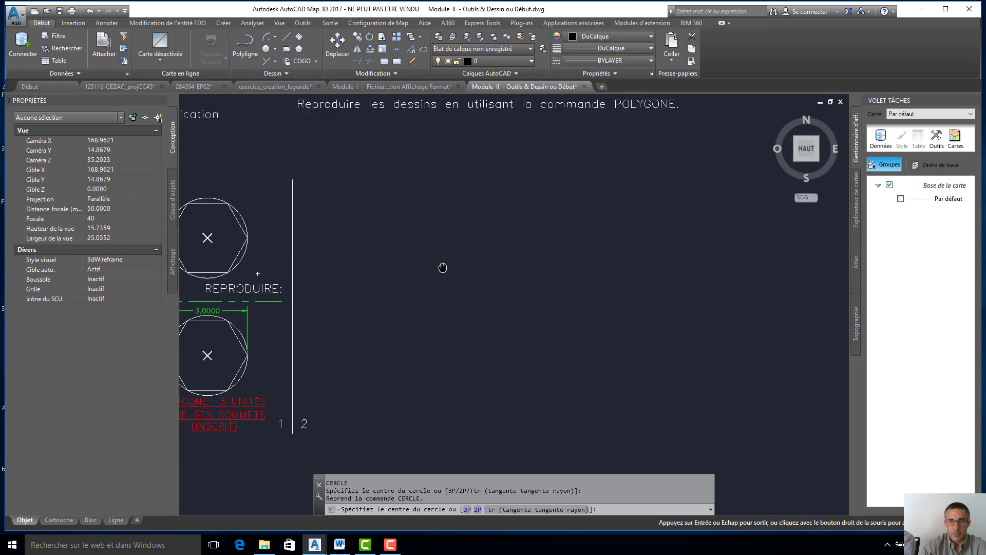
pyautogui.scroll(4, 719, 284)
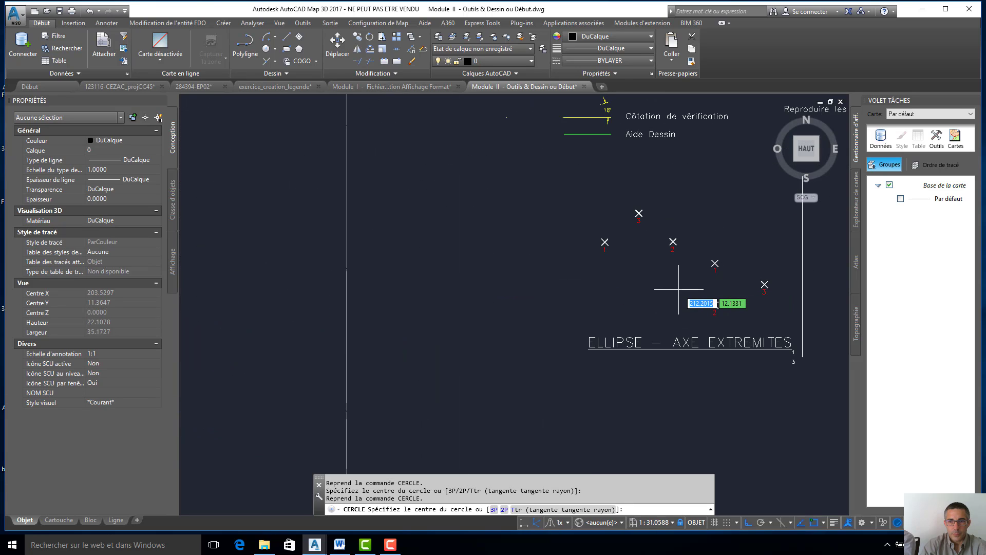
pyautogui.moveTo(683, 279)
pyautogui.mouseDown(button='middle')
pyautogui.moveTo(562, 282)
pyautogui.moveTo(438, 268)
pyautogui.mouseUp(button='middle')
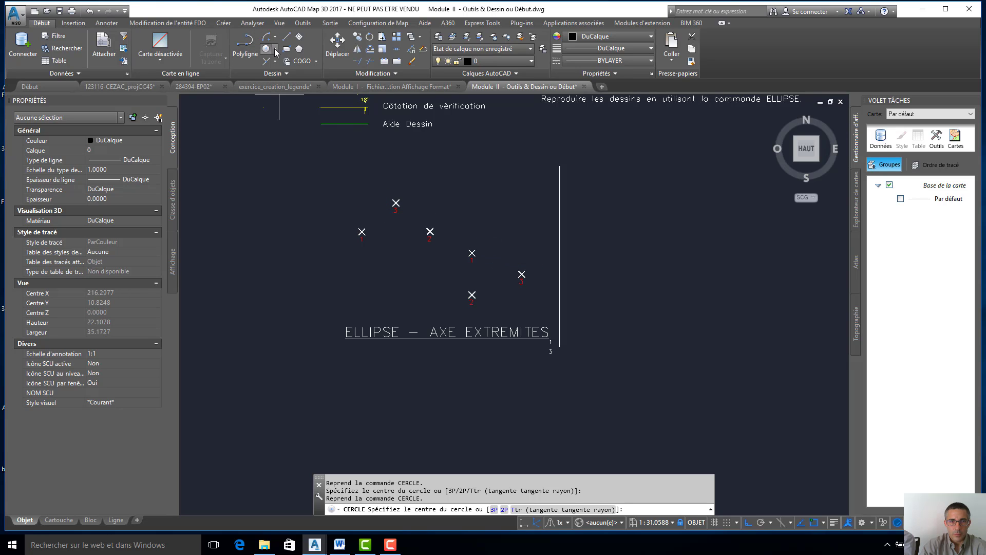
pyautogui.click(276, 37)
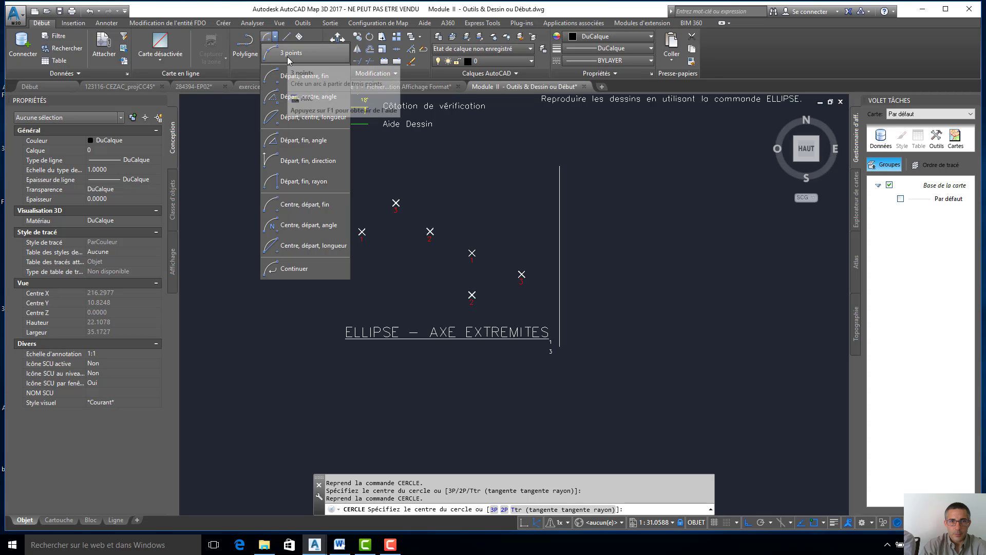
pyautogui.click(289, 60)
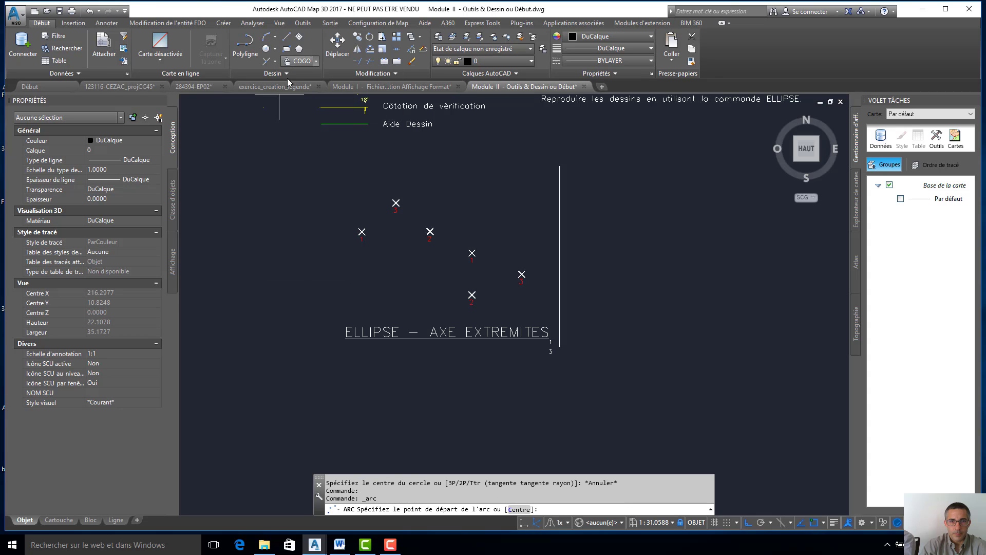
pyautogui.click(362, 232)
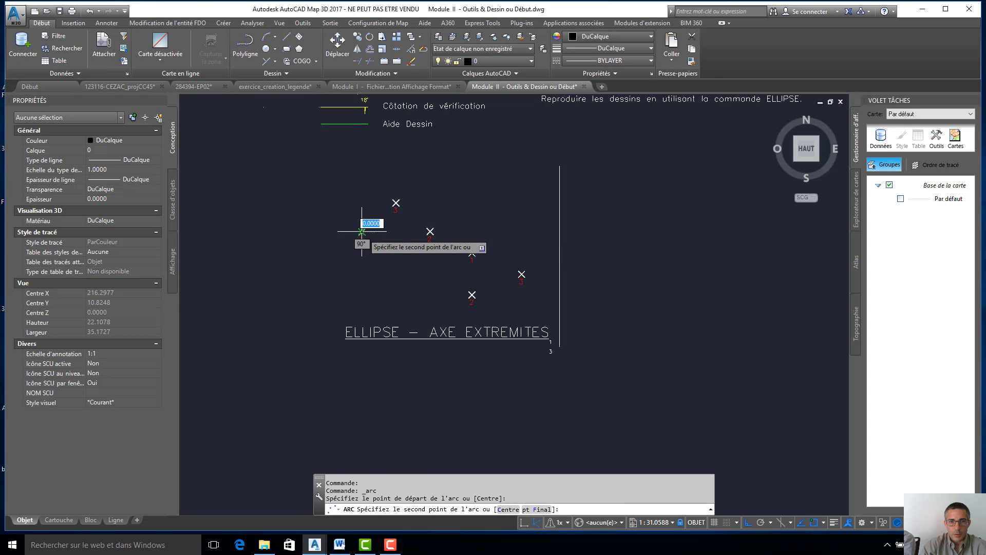
pyautogui.click(430, 231)
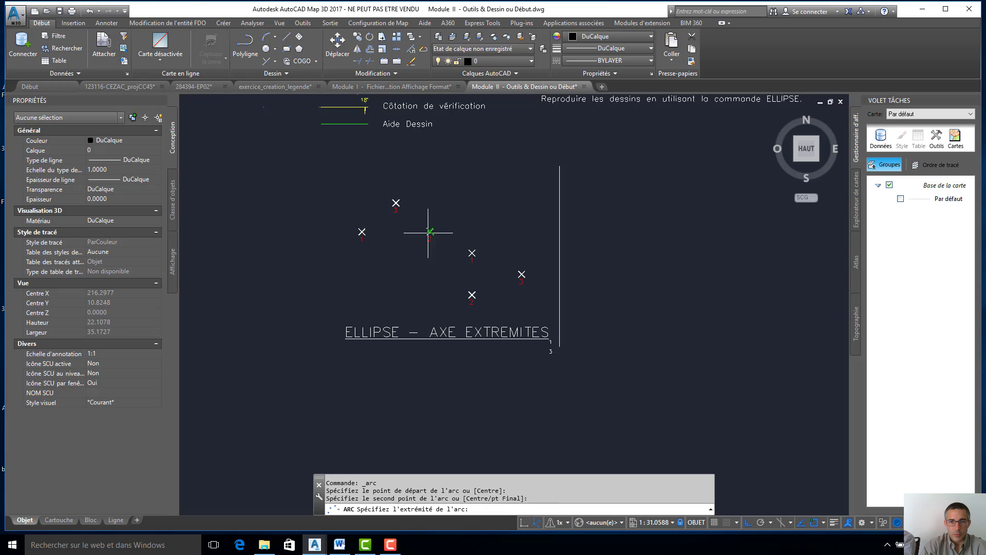
pyautogui.click(396, 203)
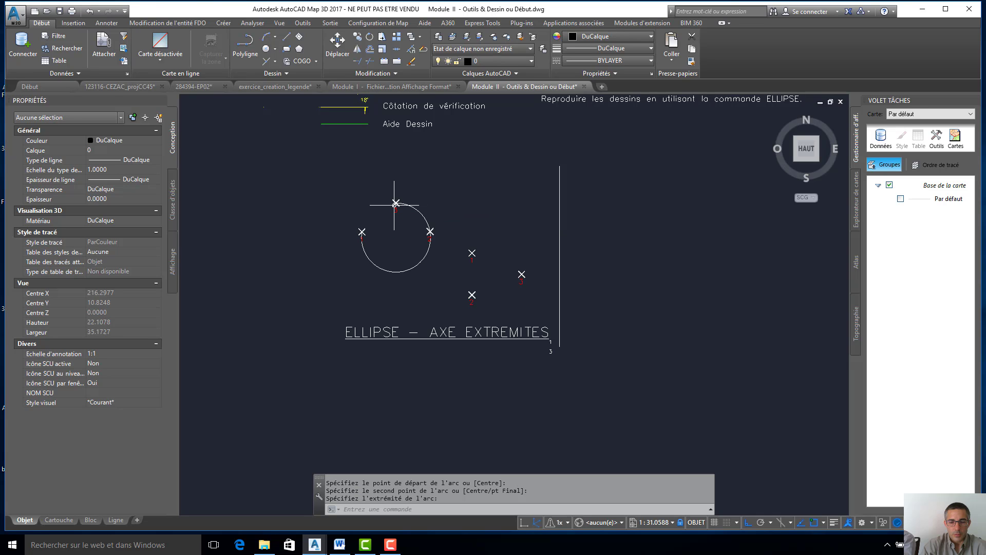
# Draw a three-point circle through points 1, 2 and 3 of the right set in the ELLIPSE exercise.
pyautogui.press('Return')
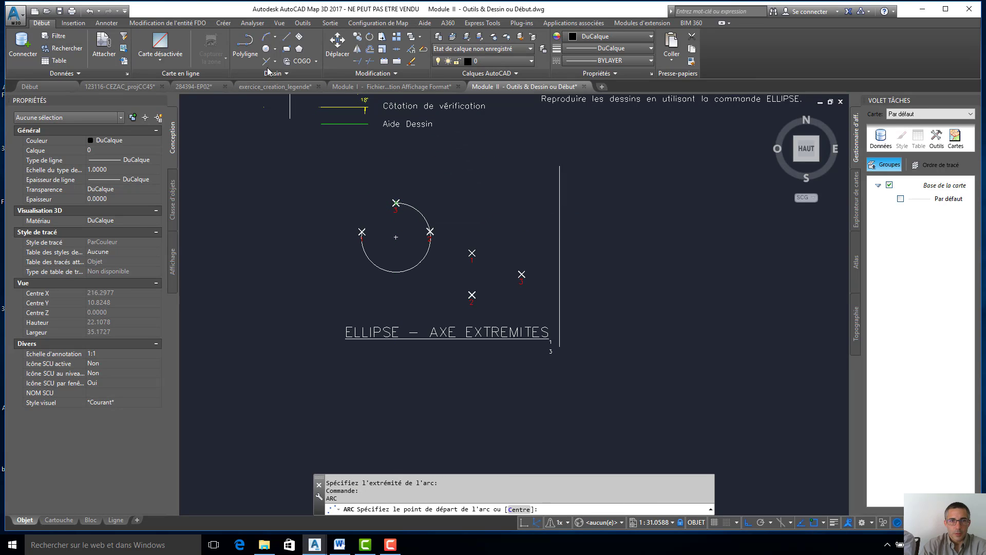
pyautogui.click(266, 49)
pyautogui.click(275, 49)
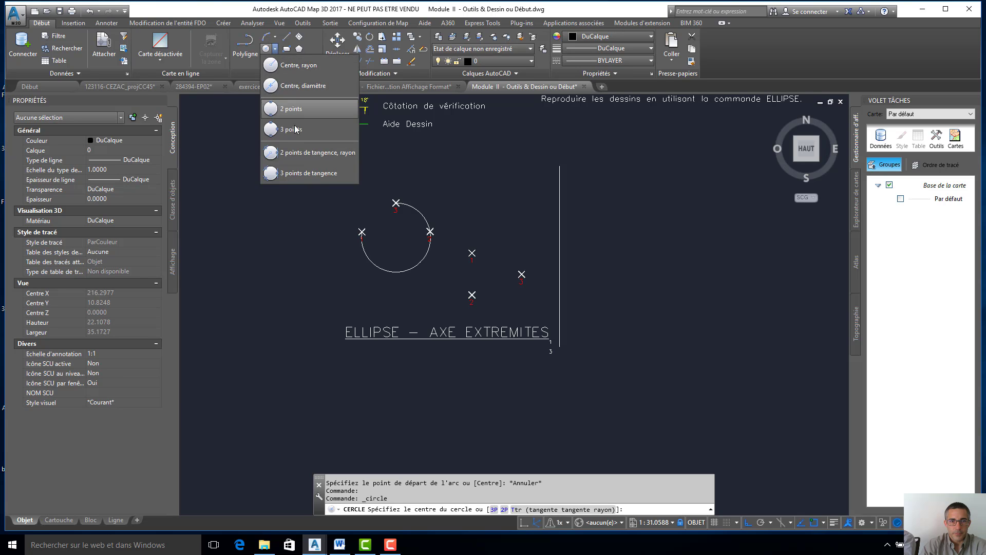
pyautogui.click(472, 253)
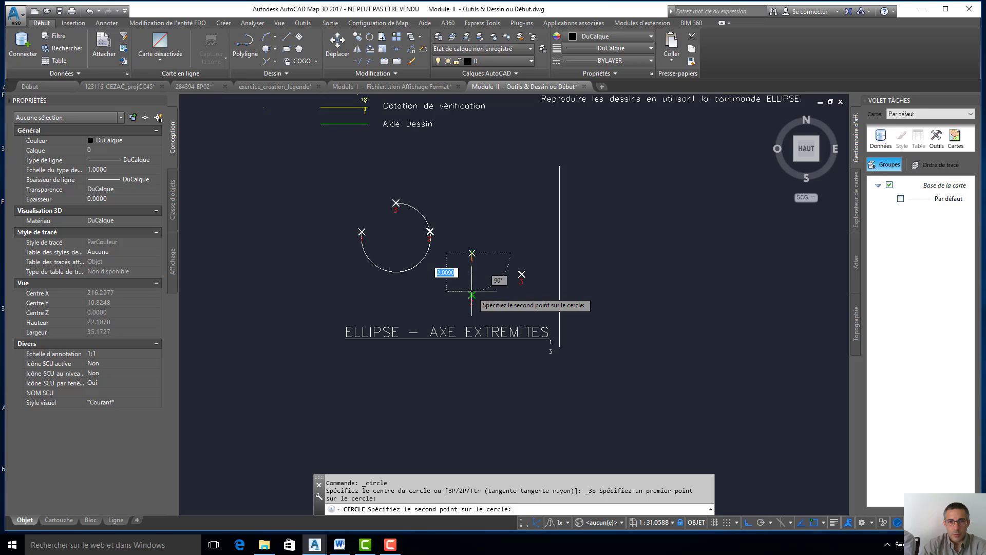
pyautogui.click(472, 294)
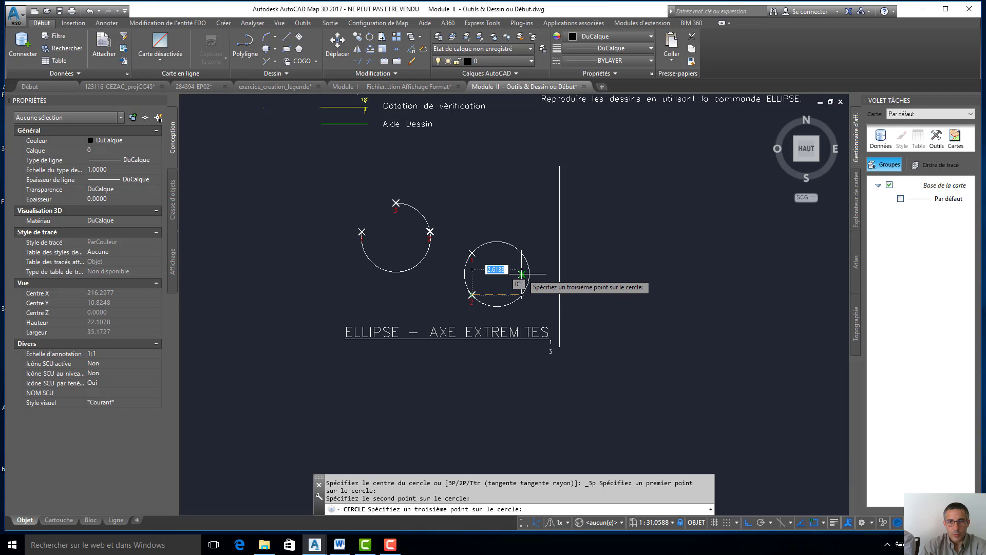
pyautogui.click(522, 274)
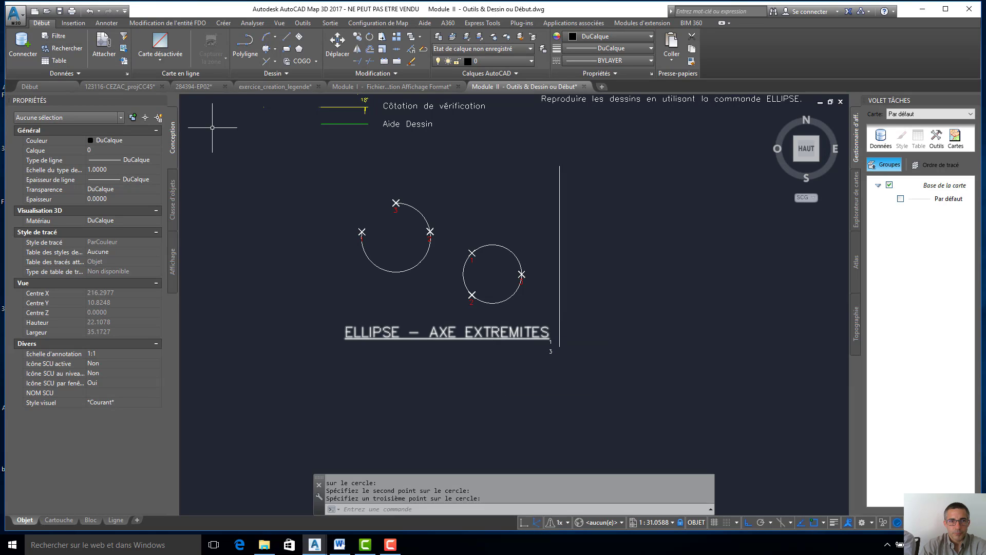
# Undo the three-point circle on the right set and the arc on the left set of points.
pyautogui.click(90, 11)
pyautogui.click(276, 49)
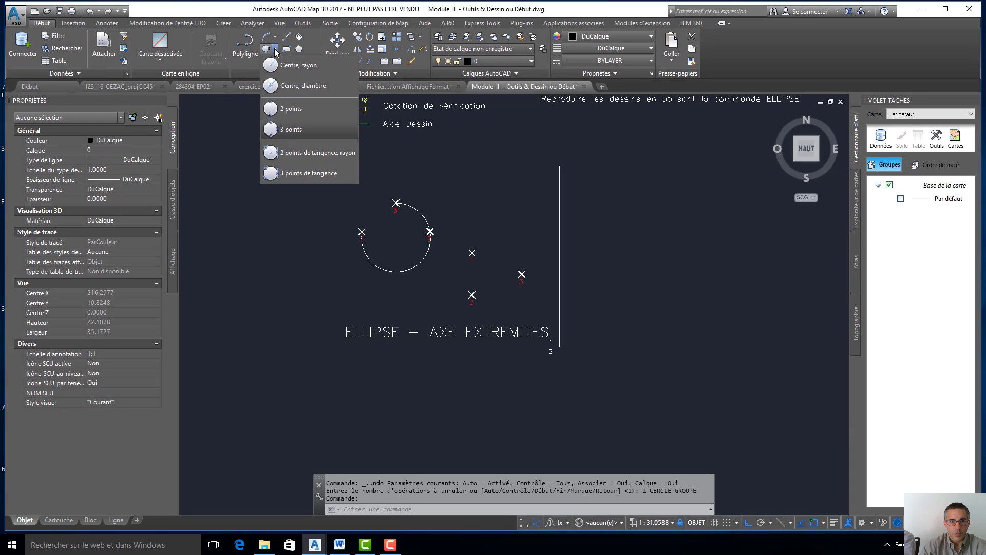
pyautogui.click(275, 50)
pyautogui.click(275, 50)
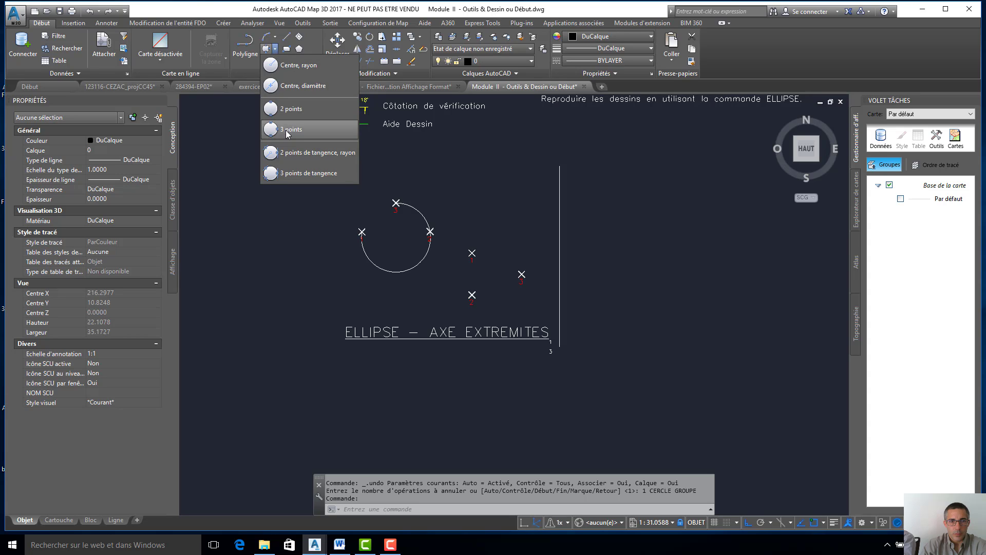
pyautogui.click(86, 14)
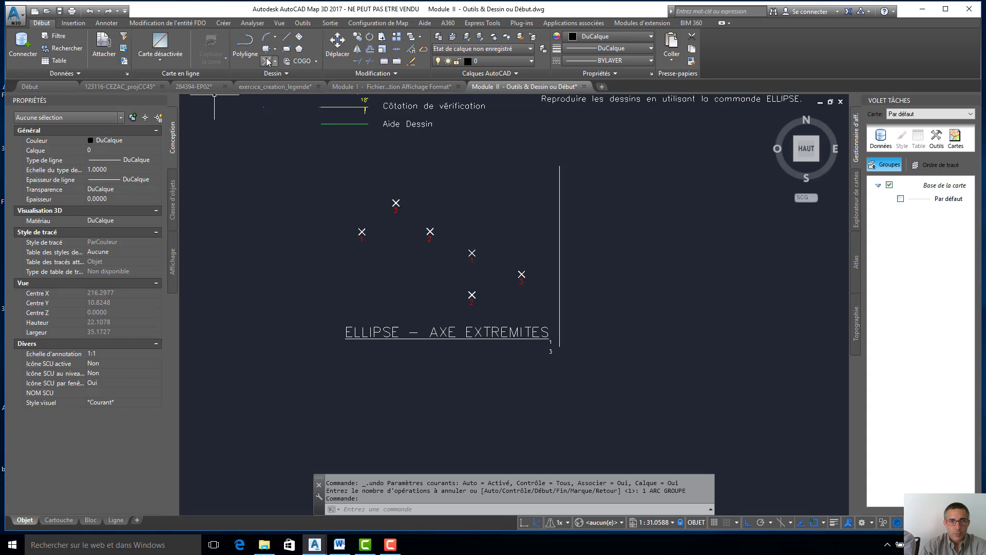
# Draw a three-point circle through points 1, 2 and 3 of the left set in the ELLIPSE exercise.
pyautogui.click(275, 49)
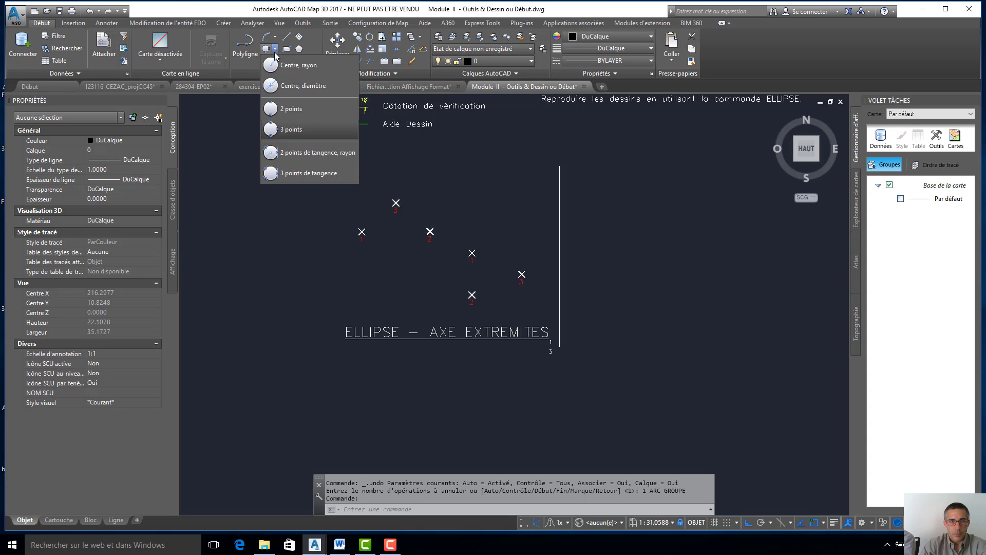
pyautogui.click(298, 131)
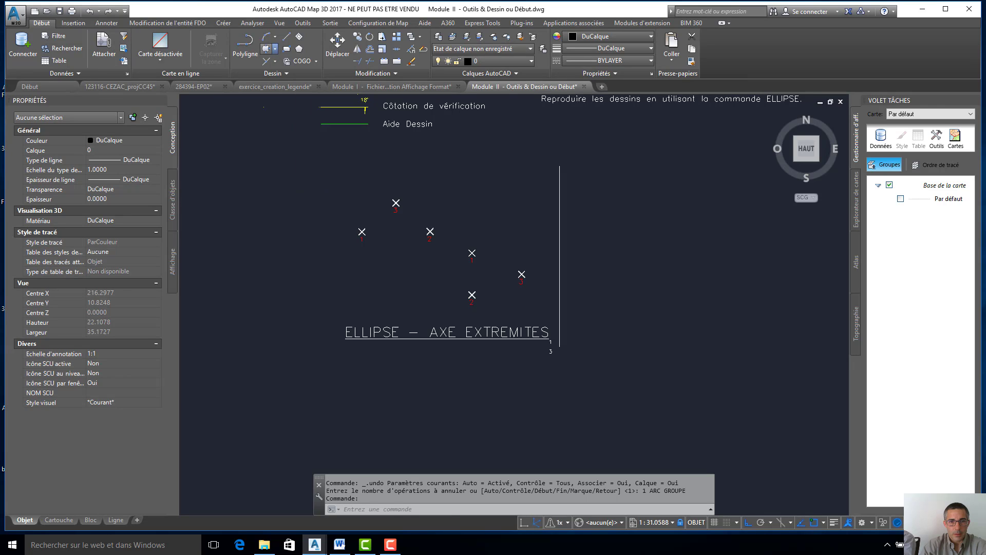
pyautogui.click(363, 231)
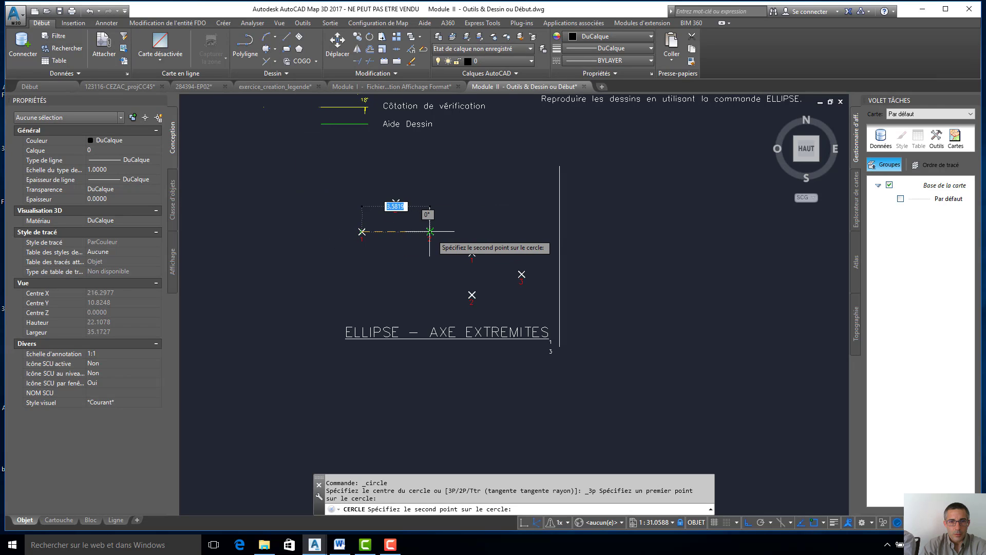
pyautogui.click(396, 203)
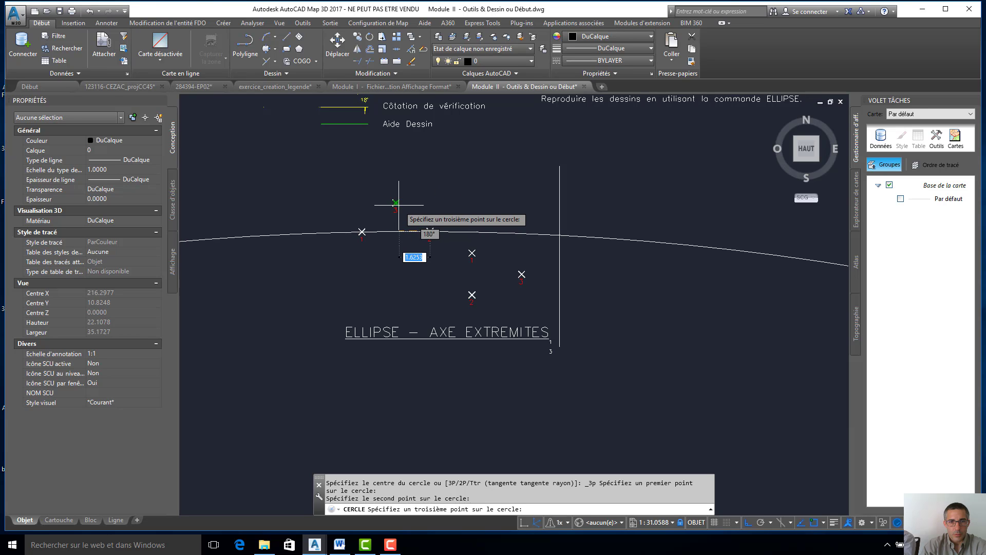
pyautogui.scroll(2, 396, 203)
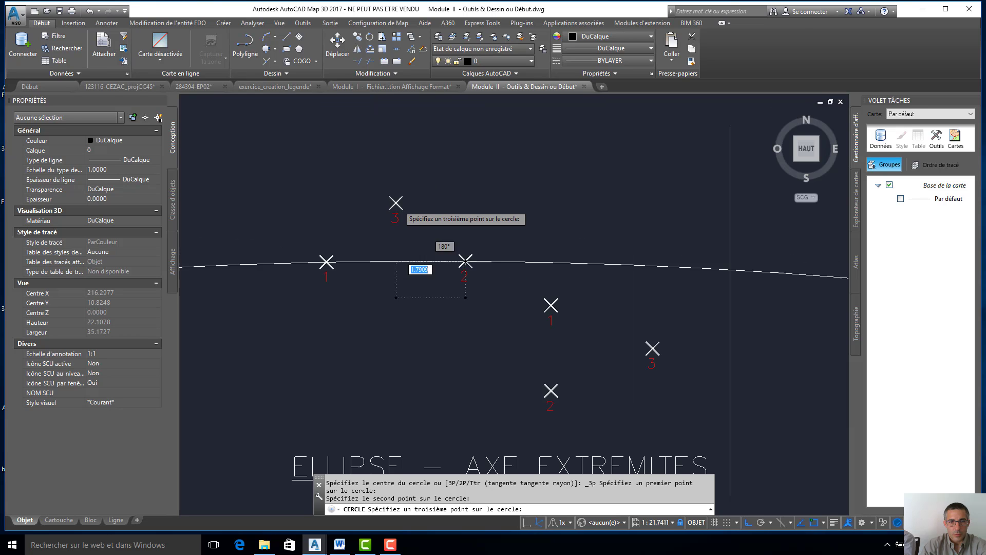
pyautogui.click(396, 203)
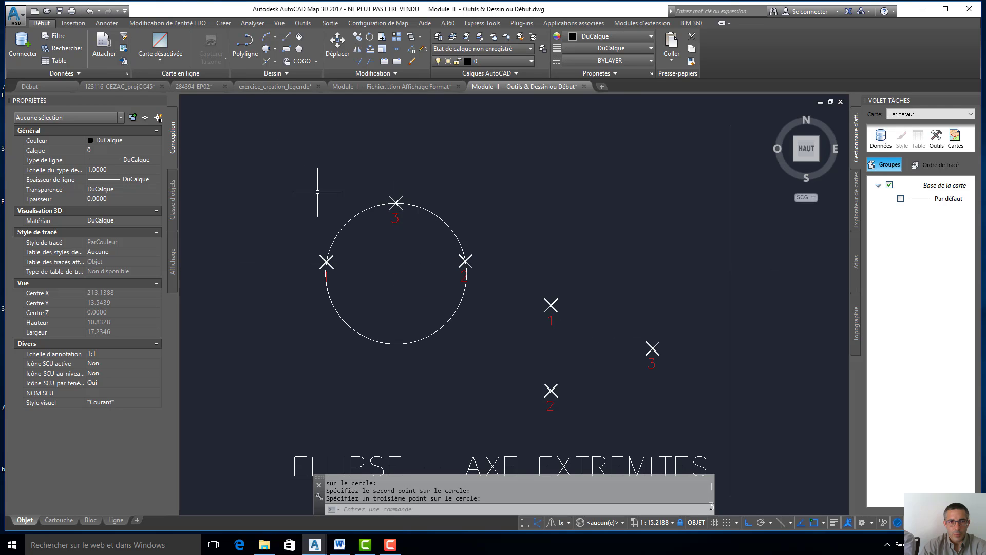
# Redraw the three-point circle through points 1, 2 and 3 of the right set.
pyautogui.click(275, 49)
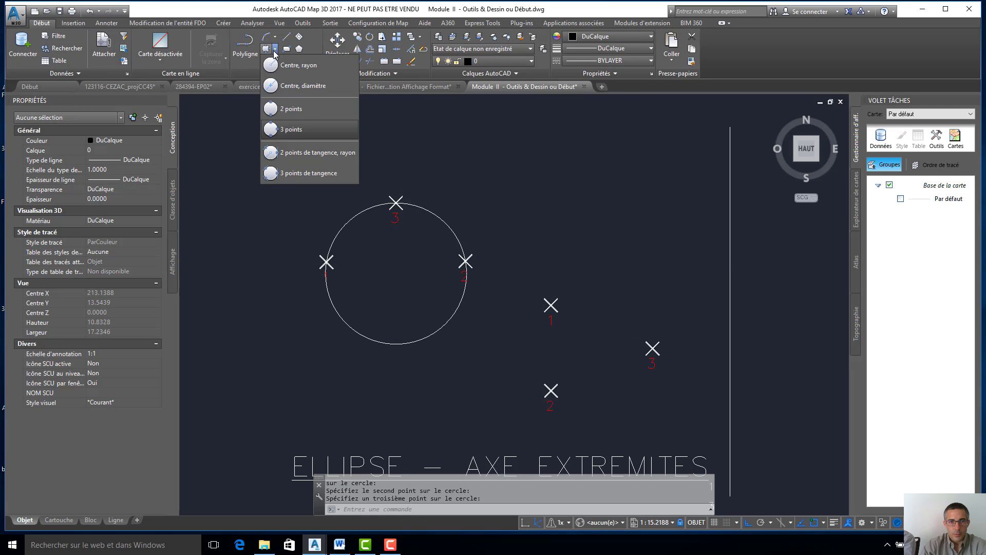
pyautogui.click(287, 130)
pyautogui.click(551, 305)
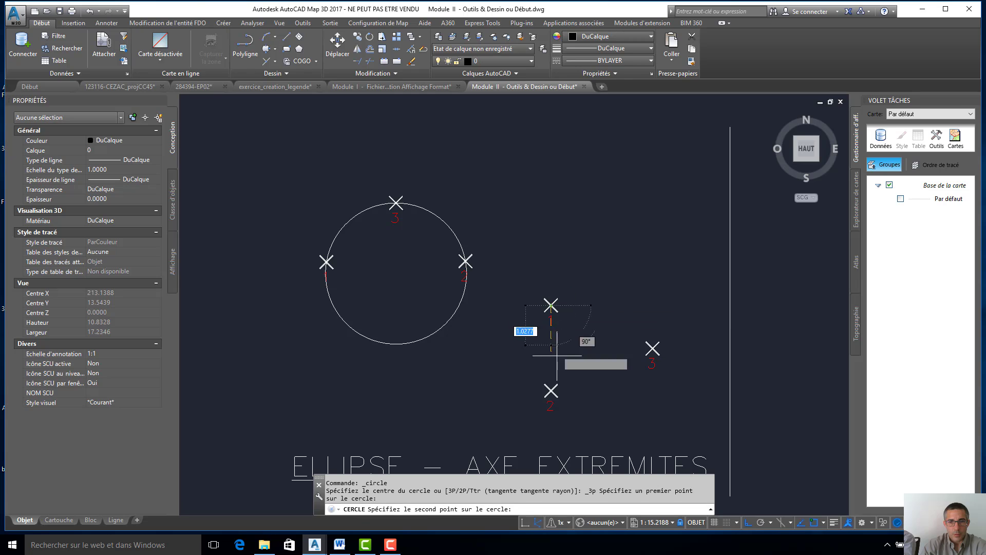
pyautogui.click(551, 390)
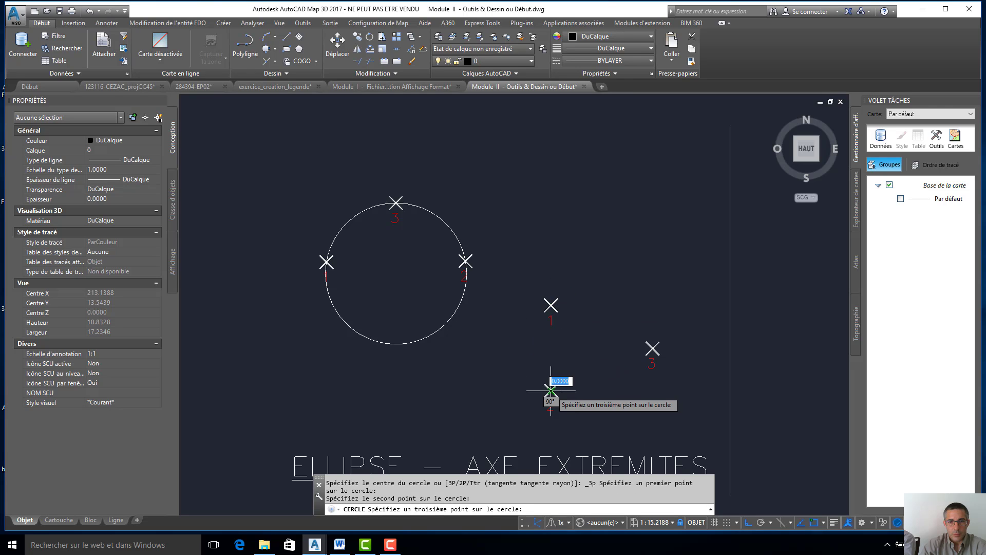
pyautogui.click(652, 350)
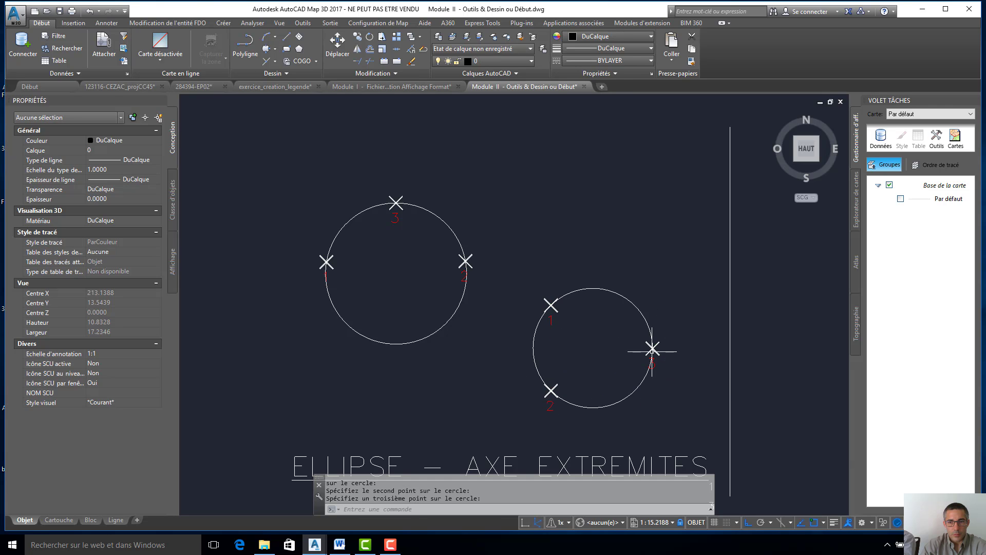
pyautogui.scroll(-4, 595, 283)
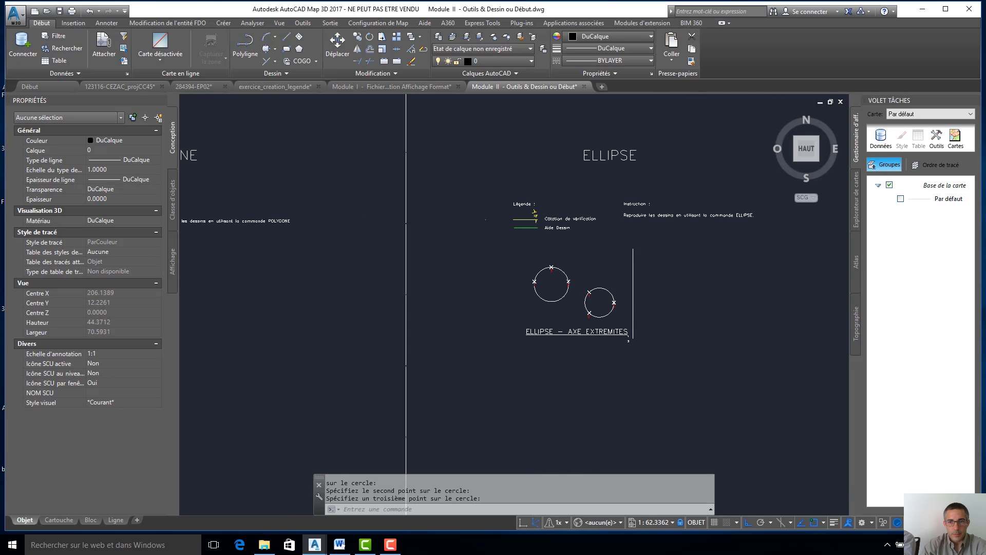
pyautogui.scroll(-3, 579, 307)
pyautogui.scroll(2, 580, 307)
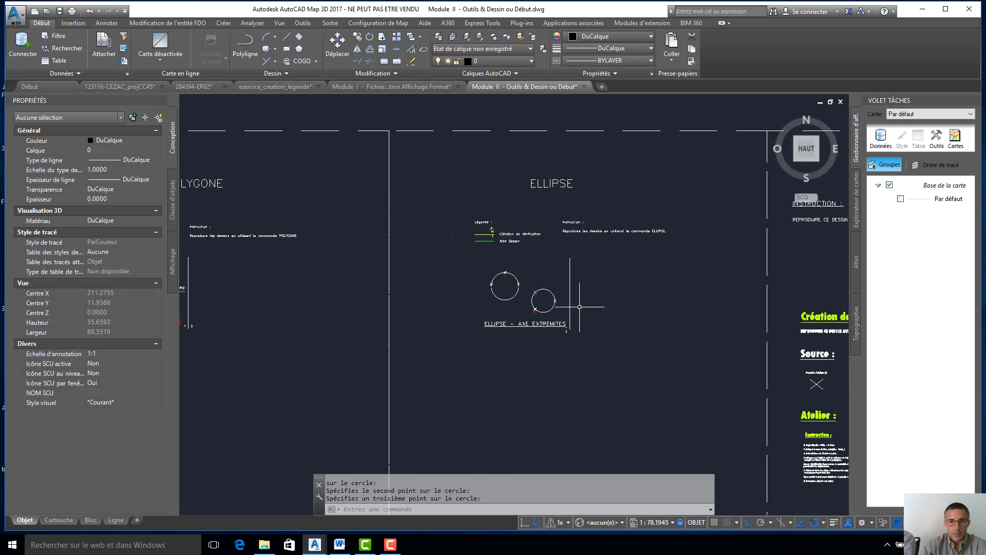
pyautogui.press('Escape')
pyautogui.press('Escape')
pyautogui.press('Escape')
pyautogui.press('Escape')
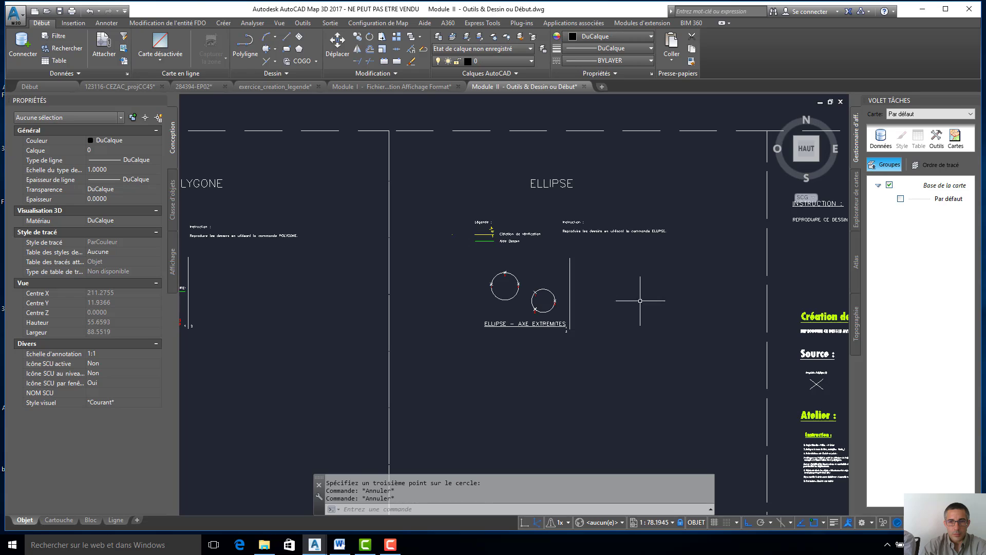
pyautogui.moveTo(668, 331); pyautogui.dragTo(668, 330, button='middle')
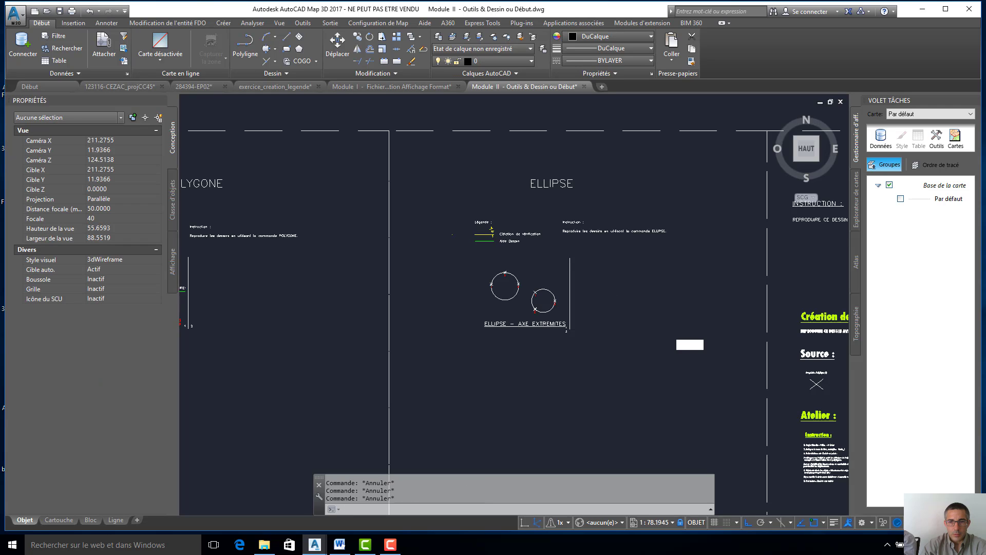
# Show the full drawing extents and examine the reproduced circles in the CERCLE exercise.
pyautogui.middleClick(458, 290)
pyautogui.middleClick(459, 289)
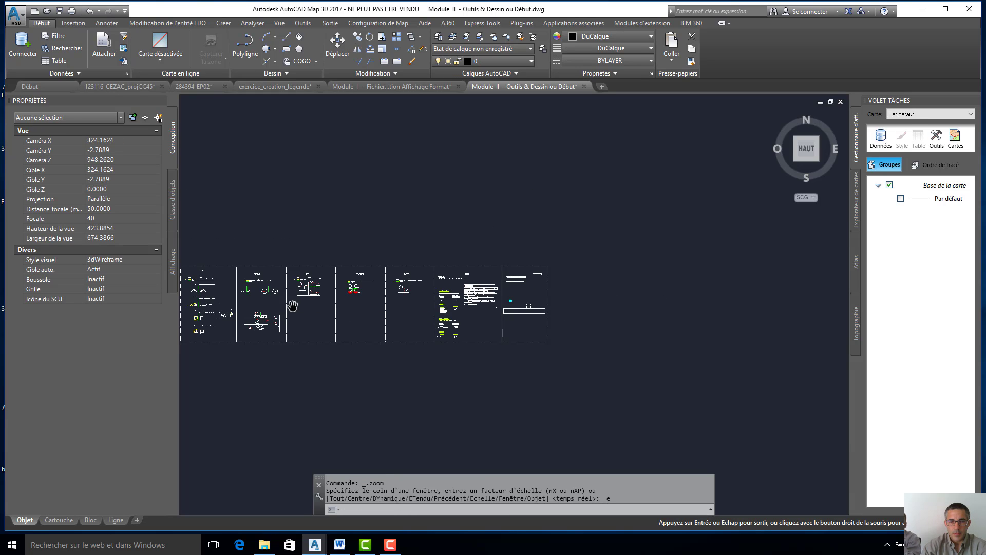
pyautogui.scroll(3, 253, 299)
pyautogui.scroll(10, 253, 299)
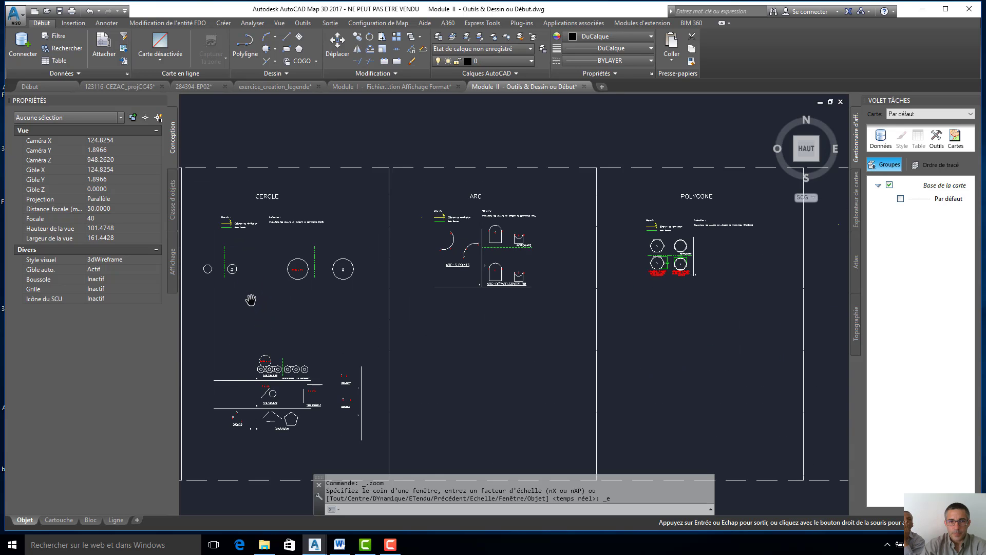
pyautogui.moveTo(251, 296); pyautogui.dragTo(517, 298, button='middle')
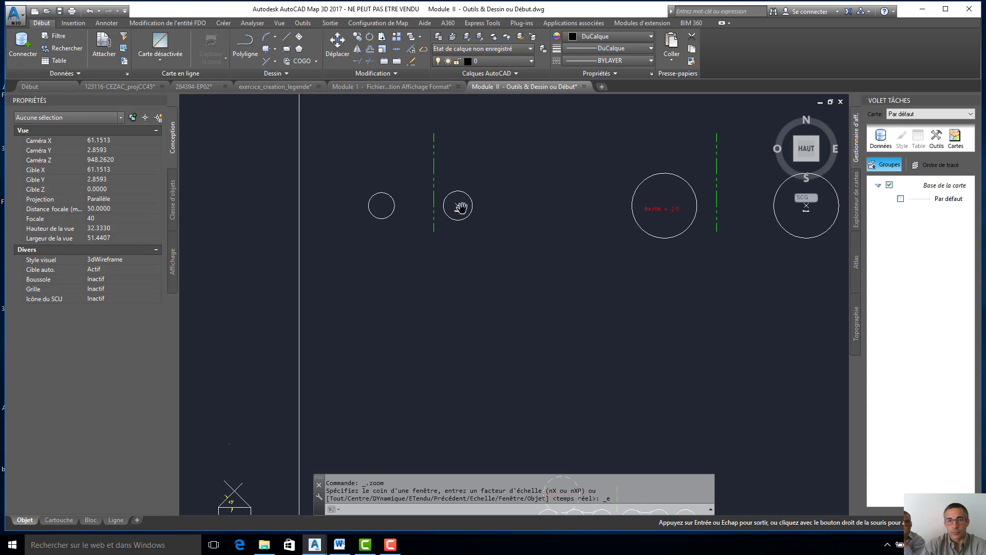
pyautogui.moveTo(693, 248); pyautogui.dragTo(430, 236, button='middle')
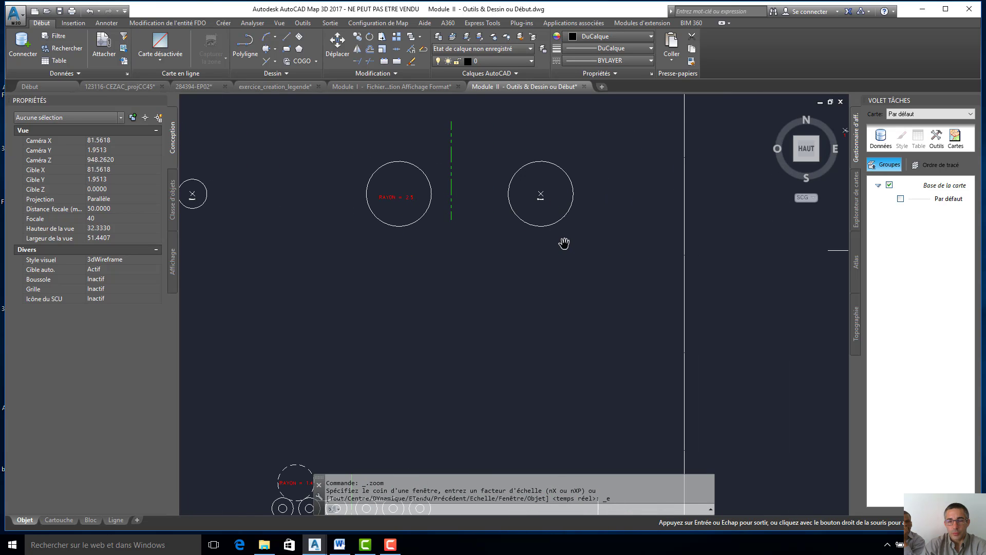
# Examine the ARC exercise and list the available circle construction methods.
pyautogui.moveTo(792, 249)
pyautogui.mouseDown(button='middle')
pyautogui.moveTo(474, 257)
pyautogui.moveTo(513, 288)
pyautogui.moveTo(506, 334)
pyautogui.moveTo(460, 383)
pyautogui.mouseUp(button='middle')
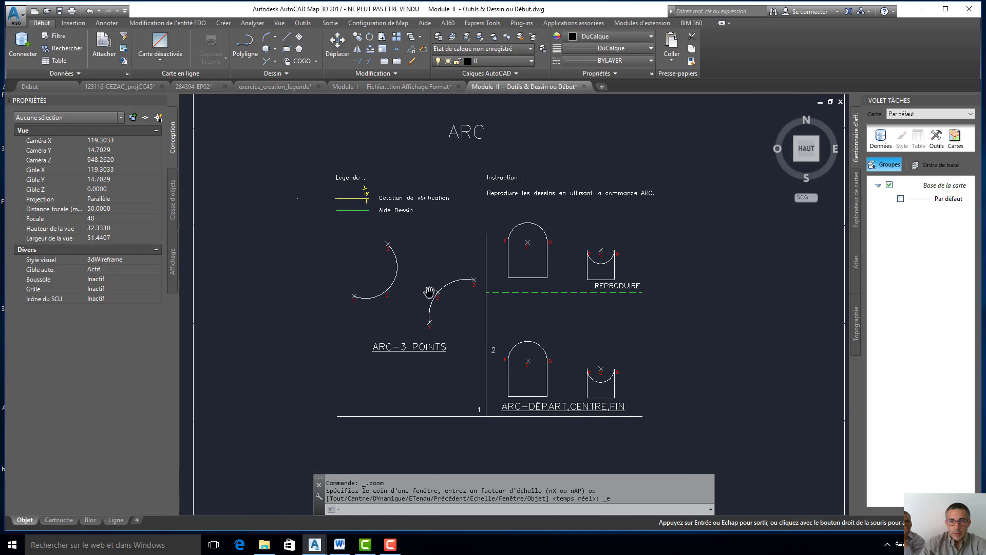
pyautogui.click(275, 49)
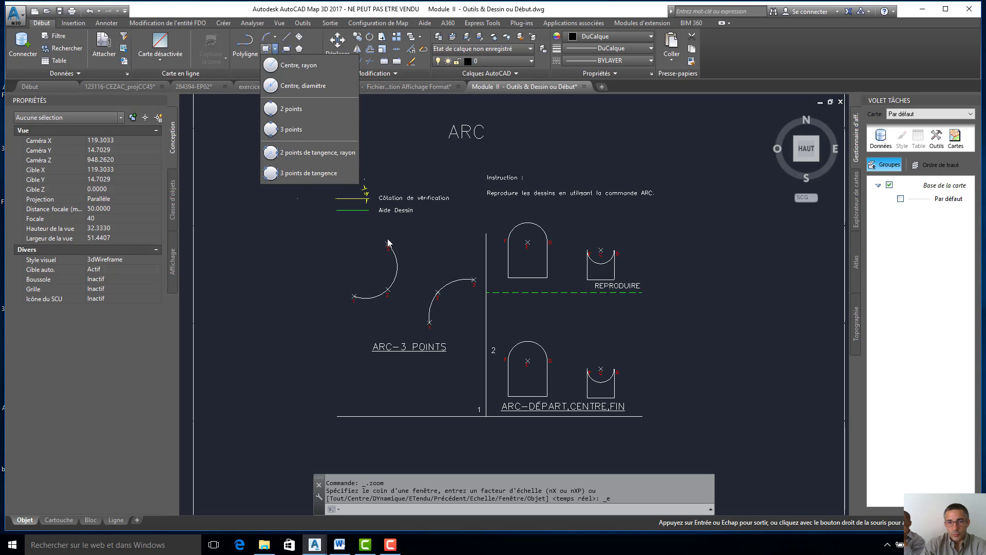
pyautogui.click(276, 50)
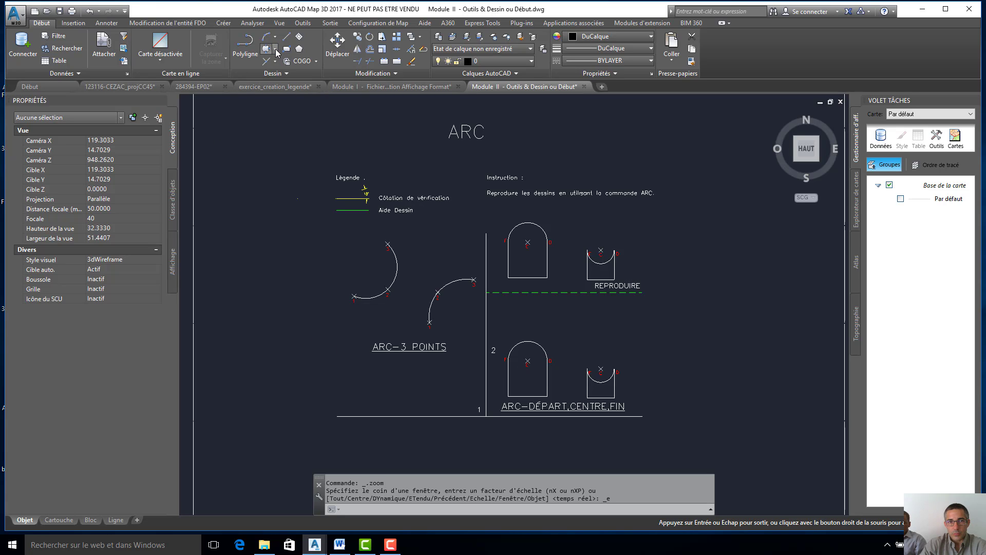
pyautogui.click(276, 49)
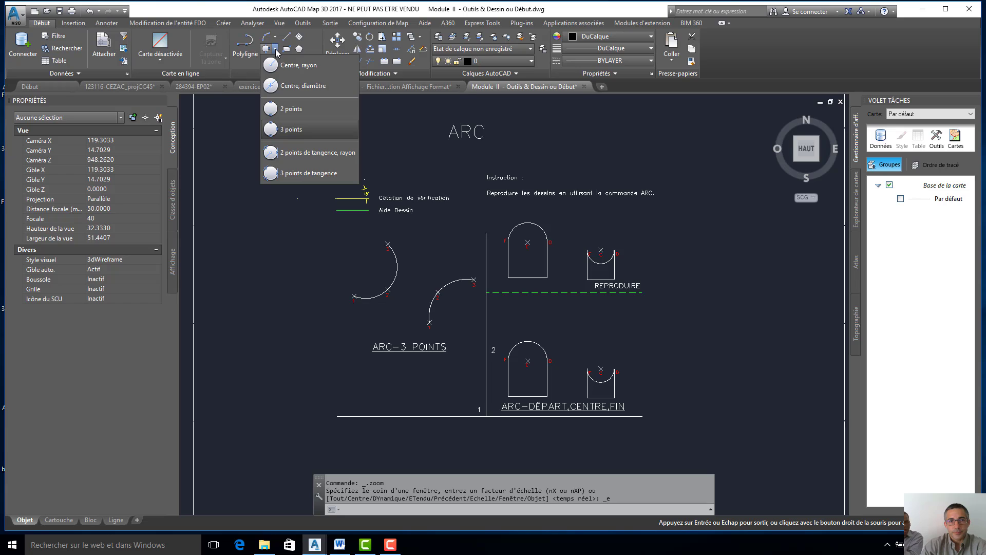
pyautogui.click(276, 49)
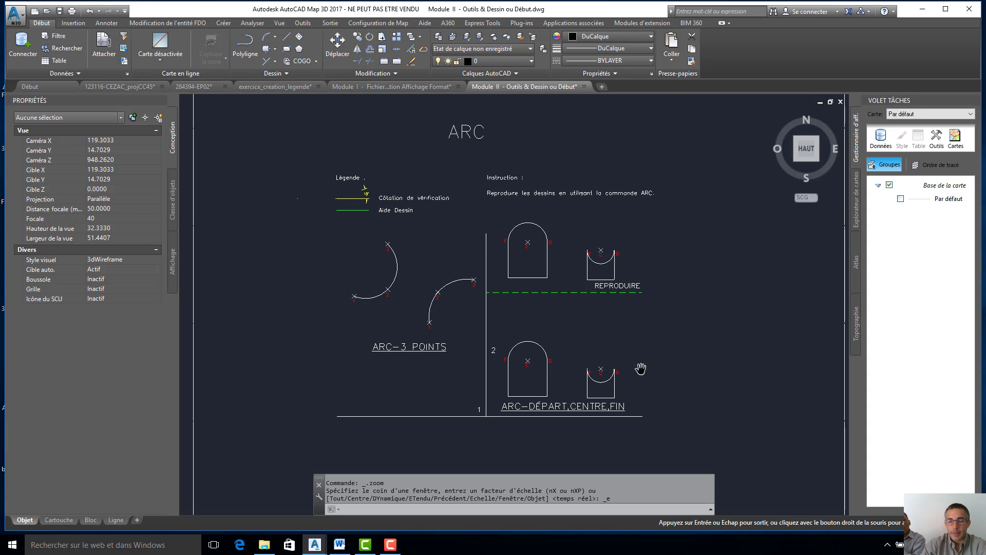
# Examine the three-point arcs and the start, center, end arcs of the ARC exercise up close.
pyautogui.scroll(-2, 565, 362)
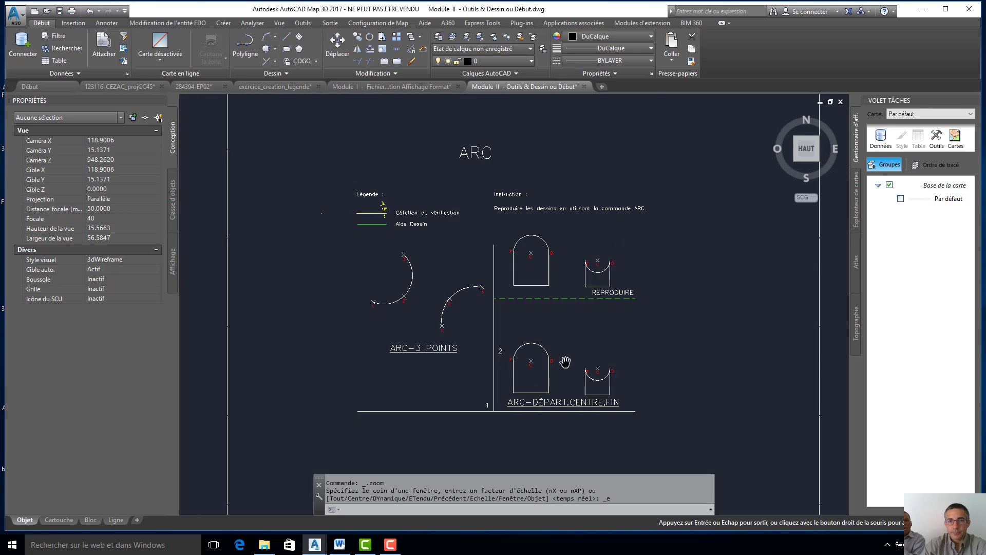
pyautogui.scroll(4, 565, 362)
pyautogui.scroll(2, 566, 362)
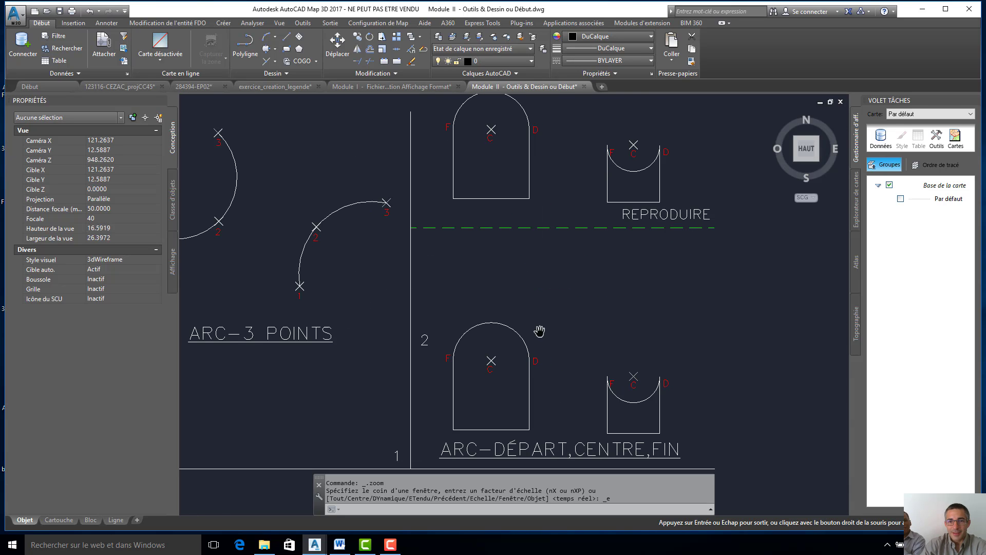
pyautogui.moveTo(537, 333); pyautogui.dragTo(624, 292)
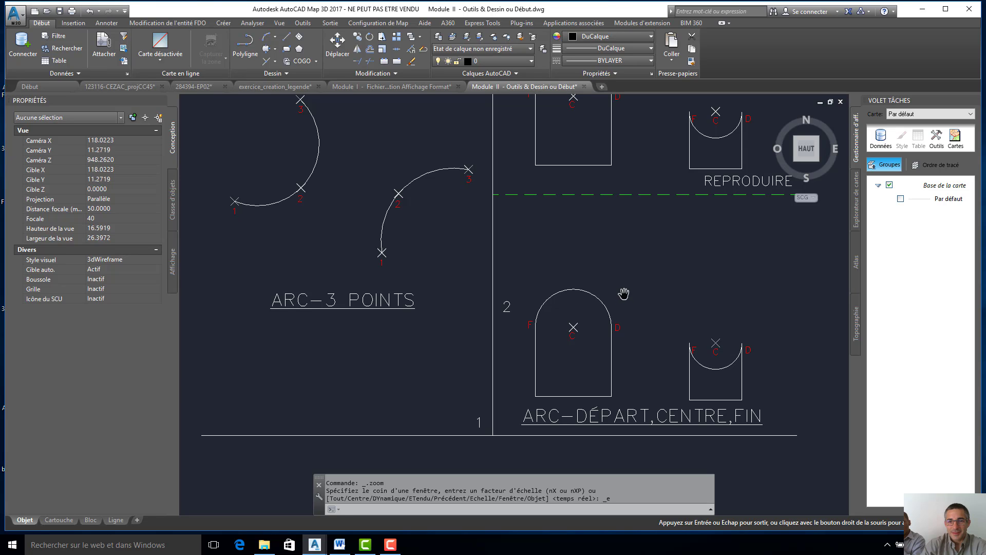
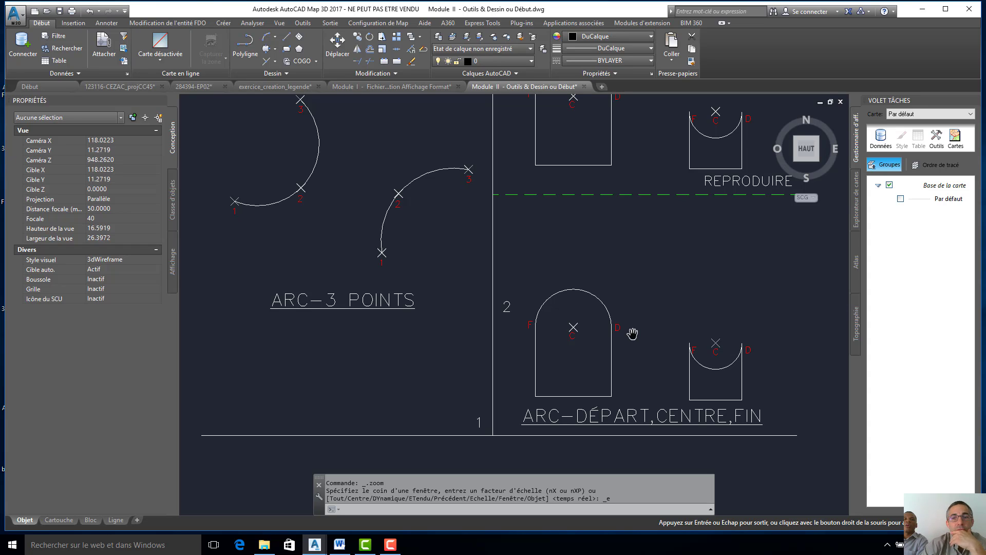
pyautogui.click(275, 50)
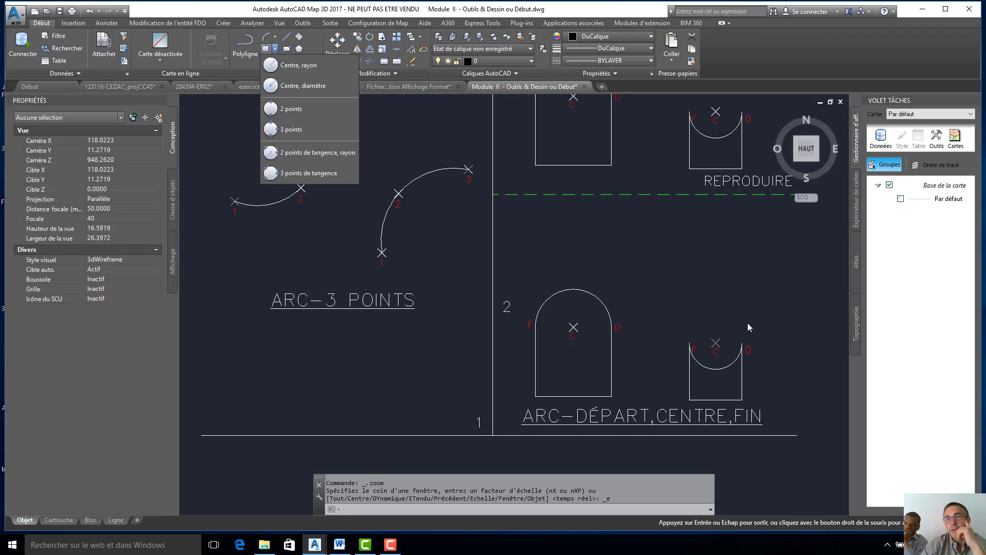
pyautogui.scroll(1, 747, 323)
pyautogui.scroll(-8, 748, 327)
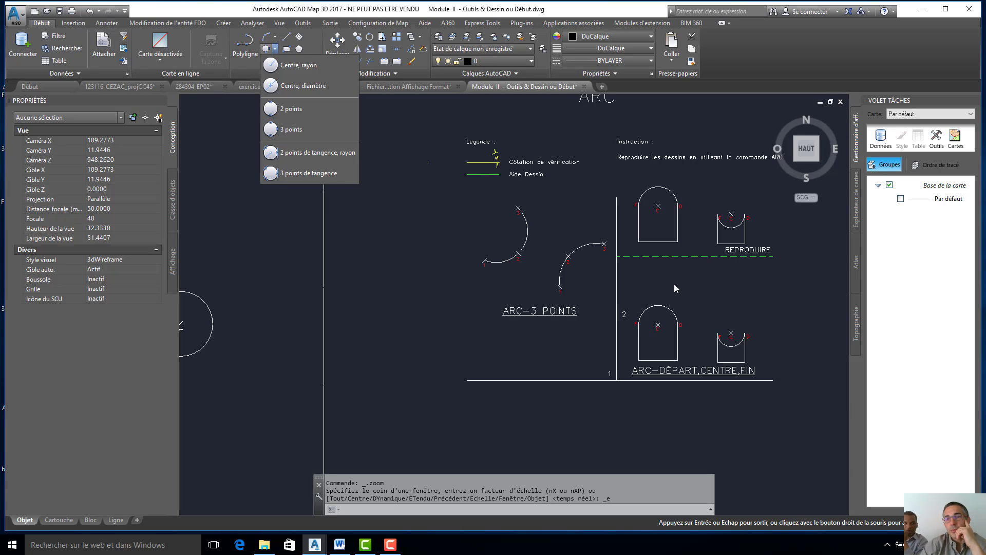
pyautogui.click(417, 327)
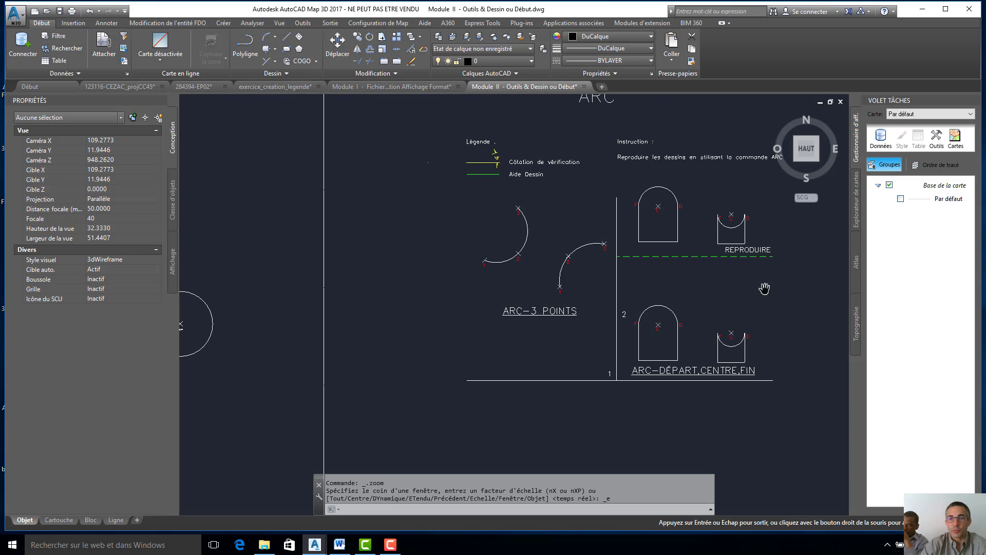
# Examine the reproduced circumscribed hexagon and its center point in the POLYGONE exercise.
pyautogui.moveTo(764, 286); pyautogui.dragTo(434, 286)
pyautogui.moveTo(678, 296); pyautogui.dragTo(509, 296)
pyautogui.moveTo(724, 297)
pyautogui.mouseDown()
pyautogui.moveTo(578, 297)
pyautogui.moveTo(596, 298)
pyautogui.mouseUp()
pyautogui.scroll(-1, 491, 235)
pyautogui.scroll(5, 478, 241)
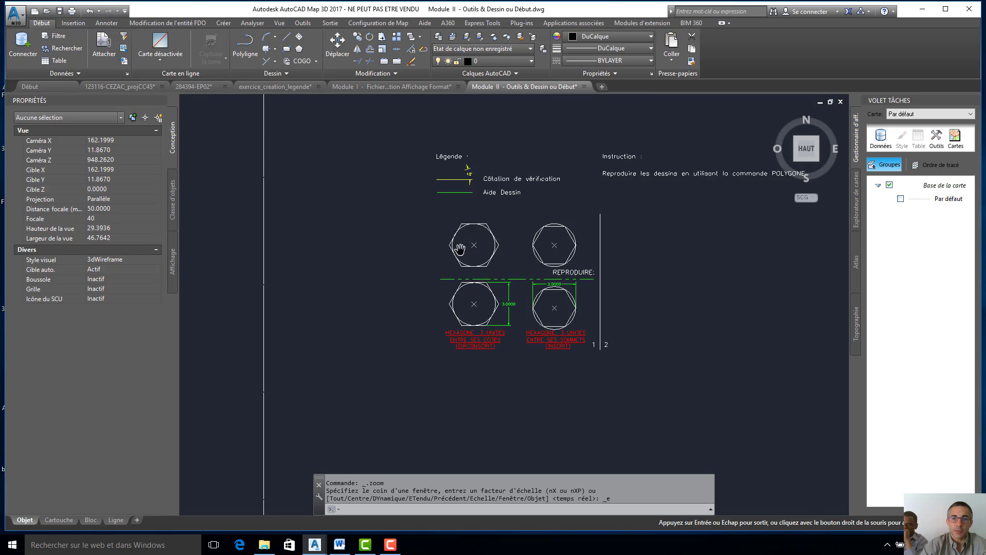
pyautogui.scroll(3, 524, 237)
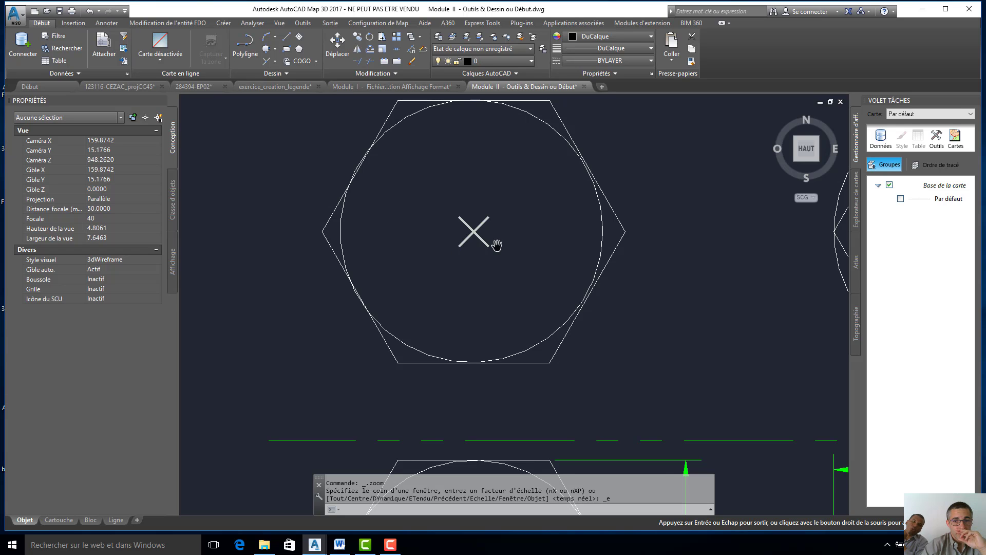
pyautogui.scroll(2, 459, 232)
pyautogui.scroll(9, 460, 232)
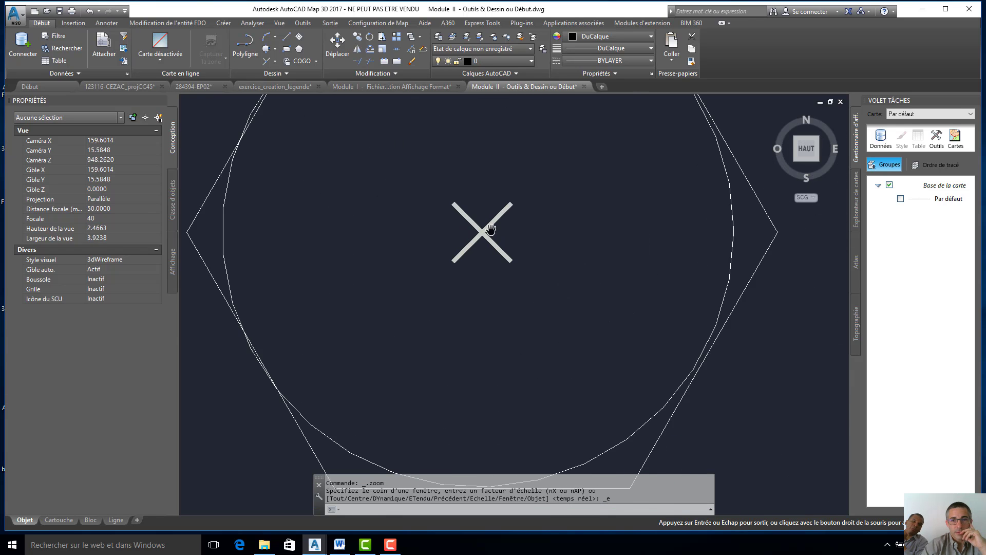
pyautogui.scroll(2, 469, 244)
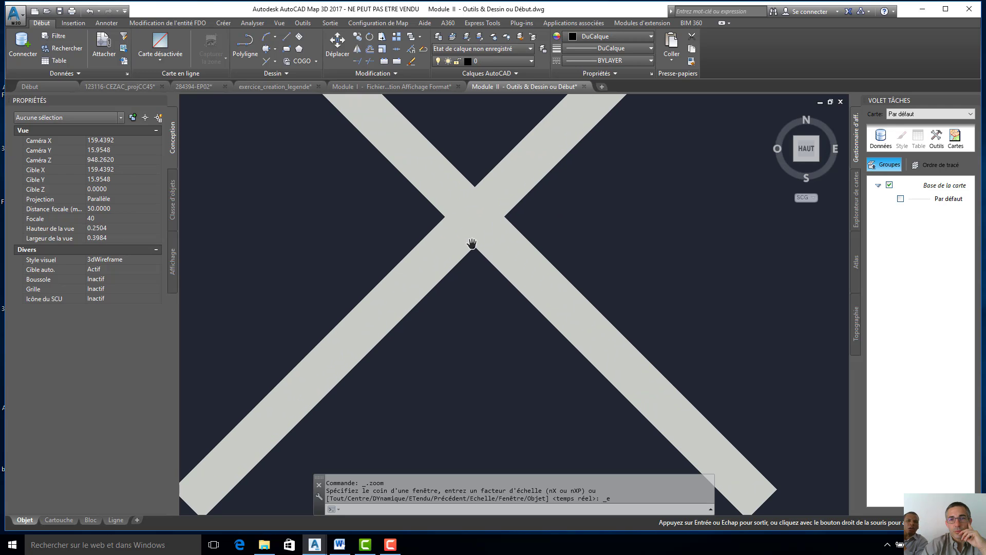
pyautogui.scroll(-8, 471, 244)
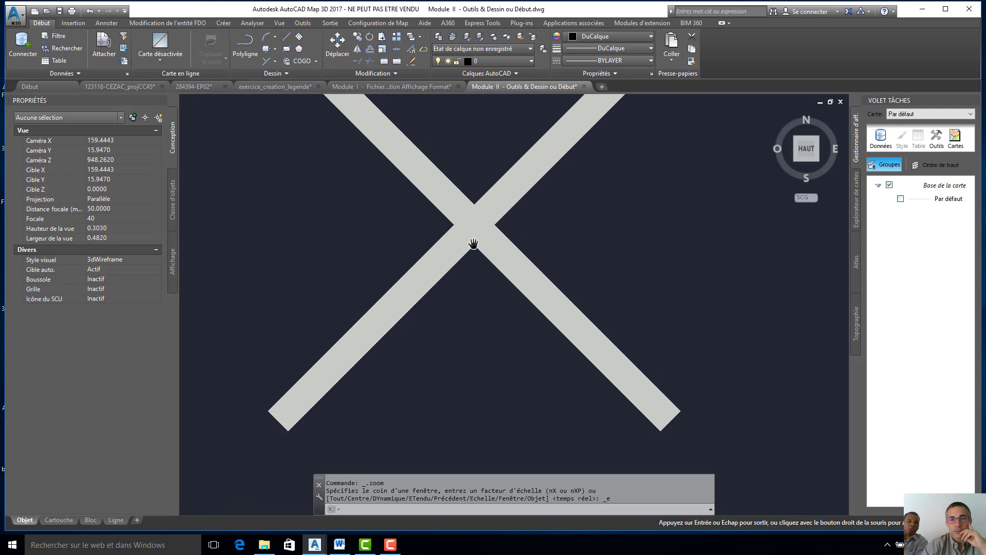
pyautogui.scroll(-5, 473, 243)
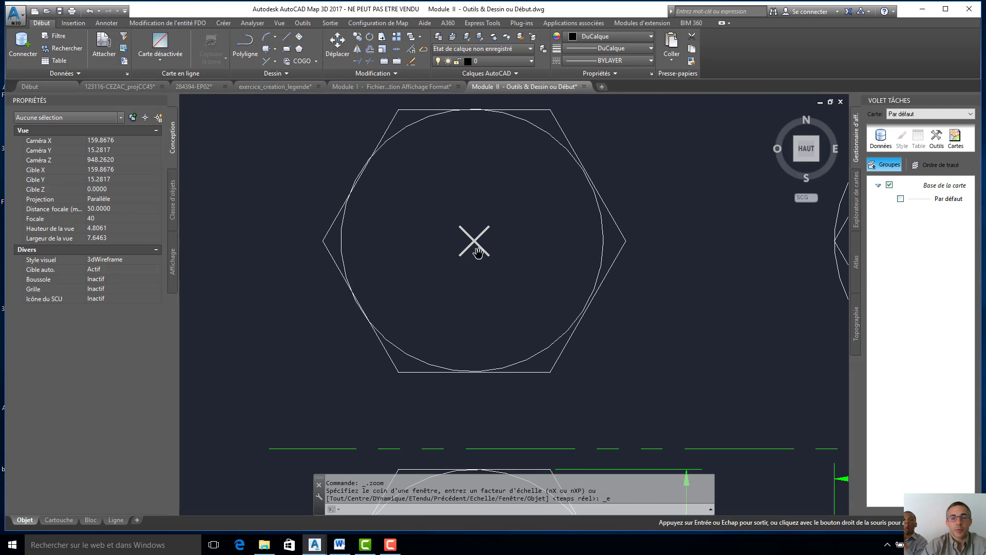
# Compare the circumscribed and inscribed hexagons with their dimensioned models in the POLYGONE exercise.
pyautogui.moveTo(475, 230); pyautogui.dragTo(482, 272, button='middle')
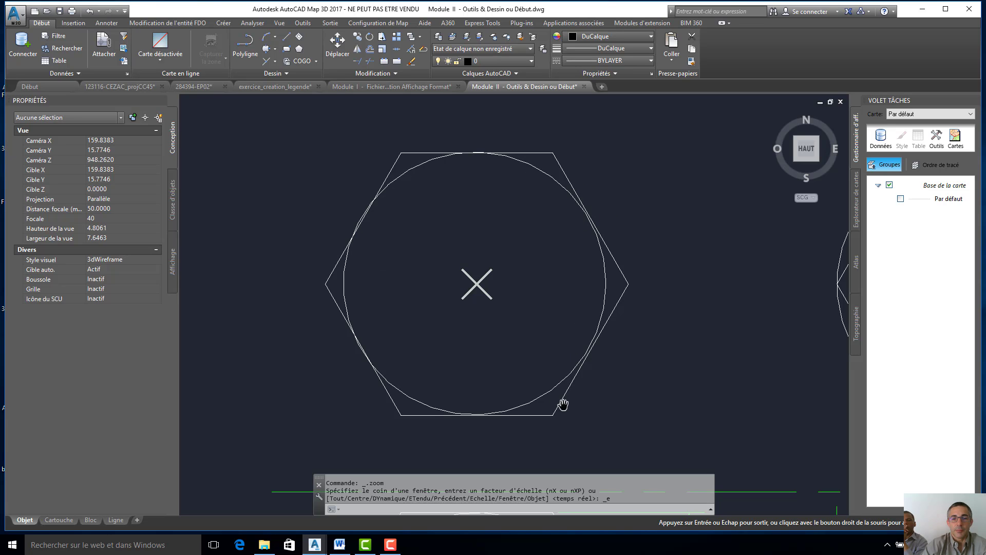
pyautogui.moveTo(747, 326); pyautogui.dragTo(407, 272)
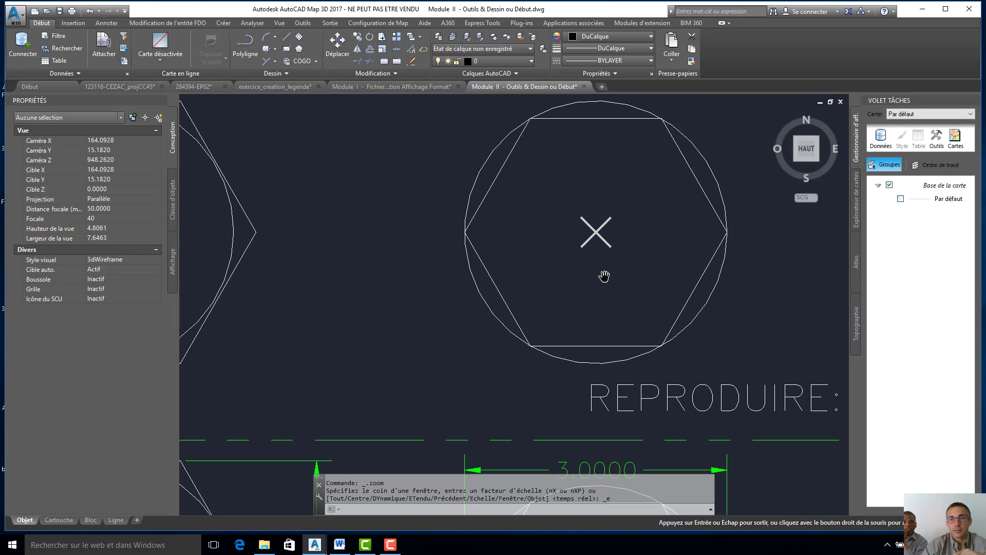
pyautogui.scroll(-2, 599, 288)
pyautogui.scroll(-5, 600, 291)
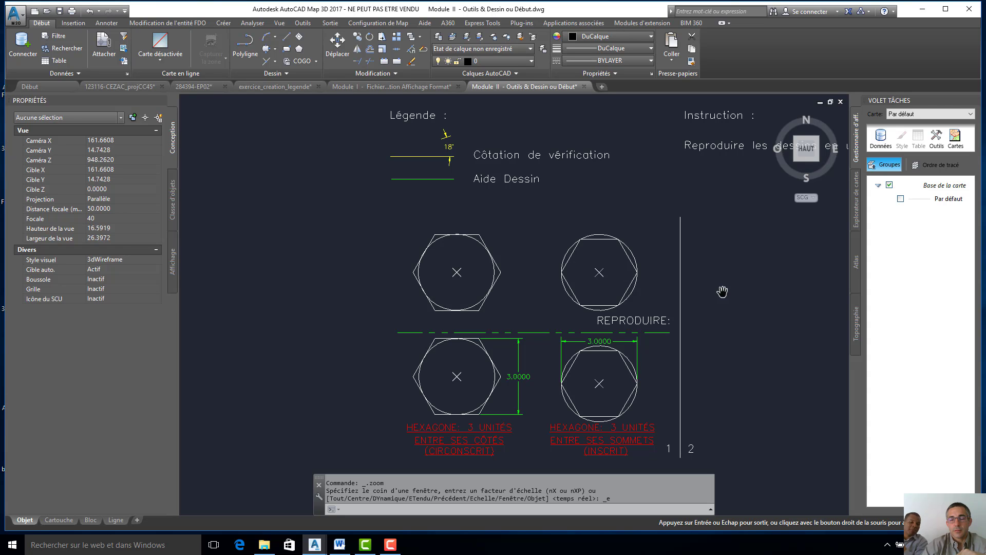
pyautogui.scroll(1, 470, 280)
pyautogui.scroll(1, 470, 280)
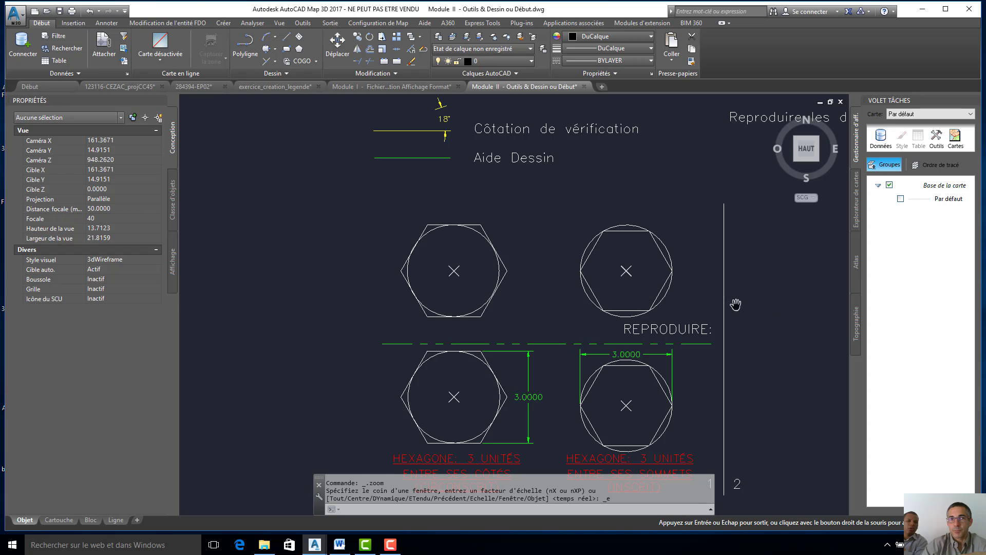
pyautogui.click(305, 52)
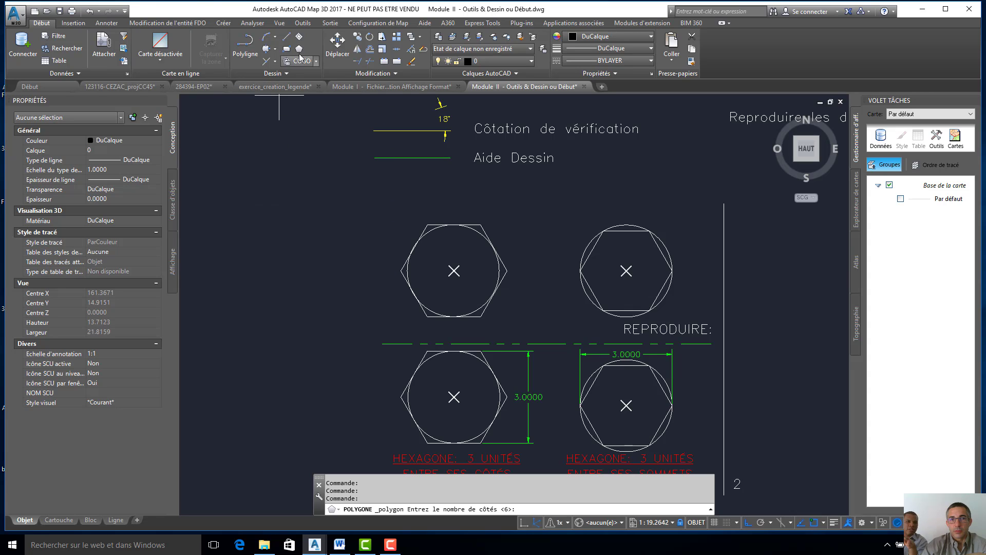
pyautogui.click(300, 53)
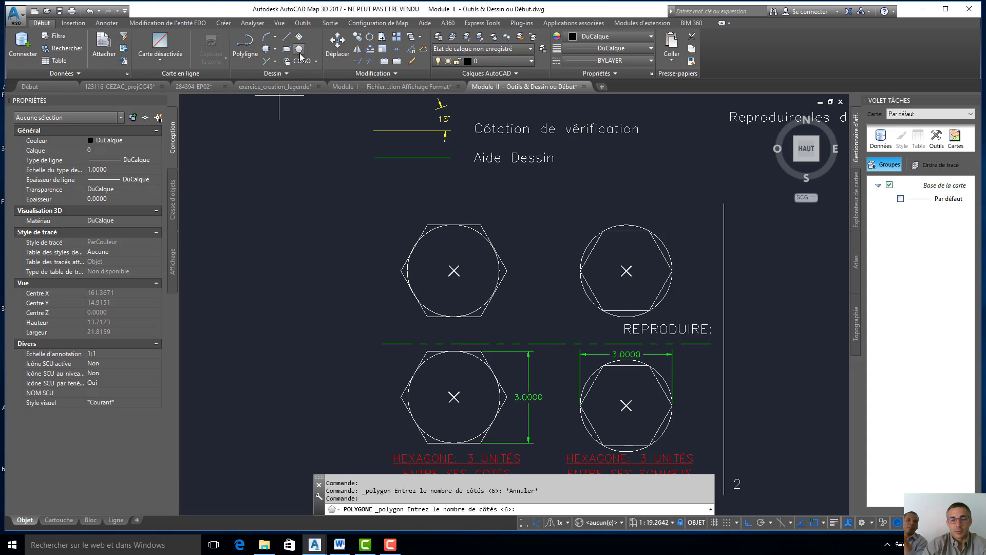
pyautogui.press('Escape')
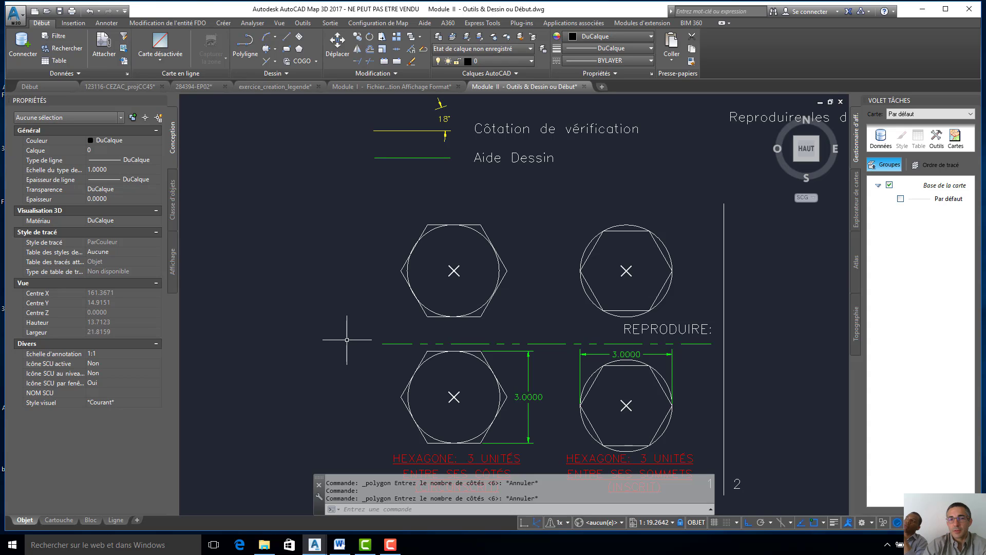
pyautogui.write('po')
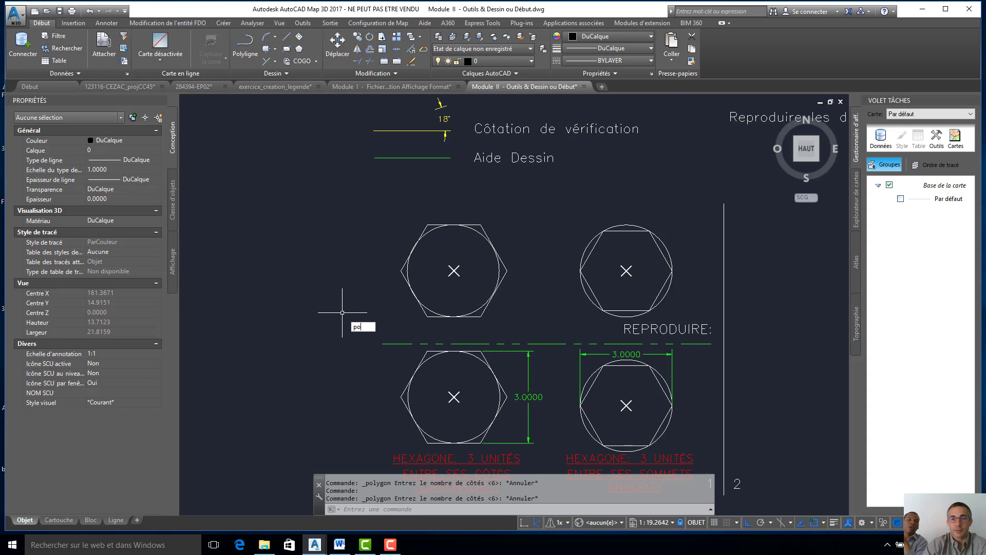
pyautogui.write('lo')
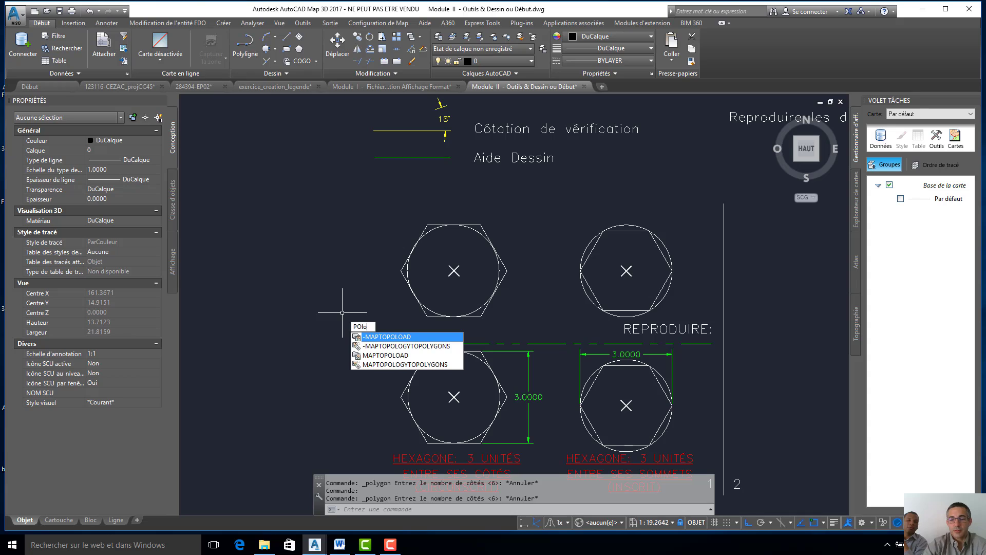
pyautogui.press('BackSpace')
pyautogui.press('BackSpace')
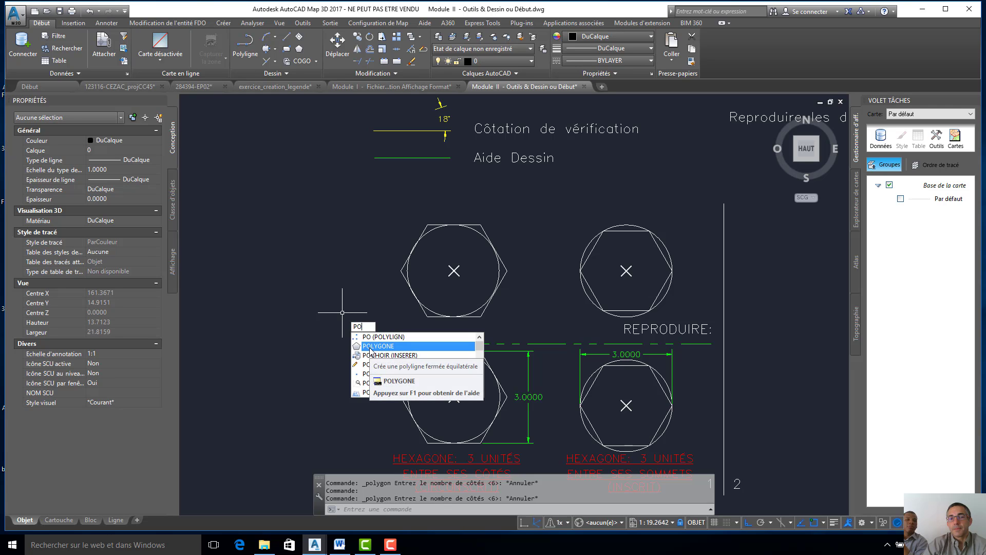
pyautogui.press('Escape')
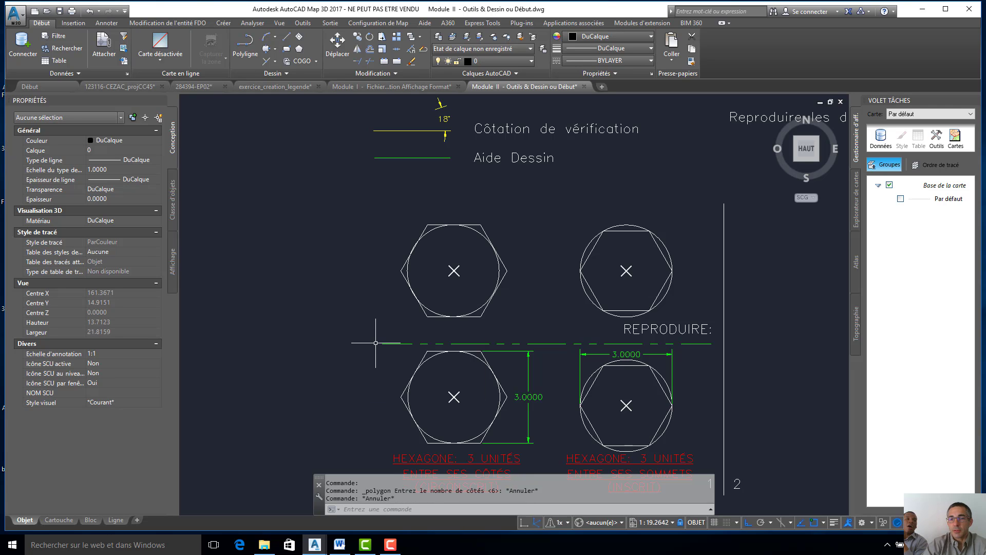
pyautogui.scroll(-2, 537, 300)
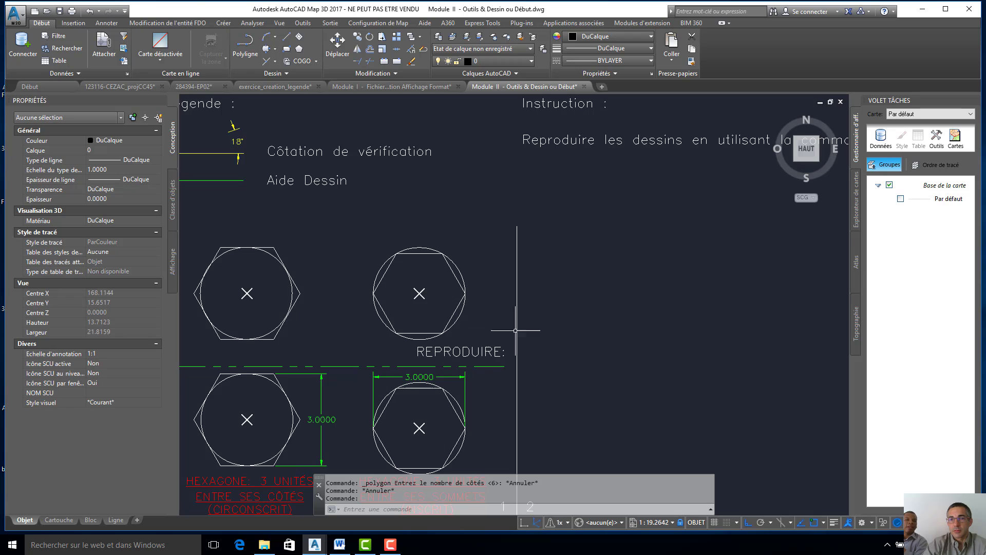
pyautogui.scroll(-2, 517, 330)
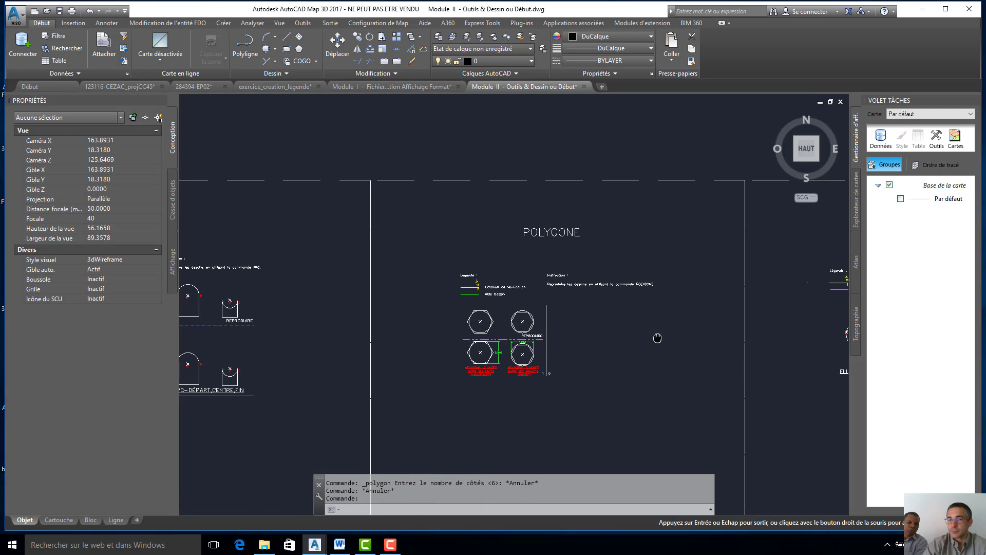
# Examine the two figures of the ELLIPSE exercise with their axis endpoints up close.
pyautogui.moveTo(658, 335); pyautogui.dragTo(450, 319, button='middle')
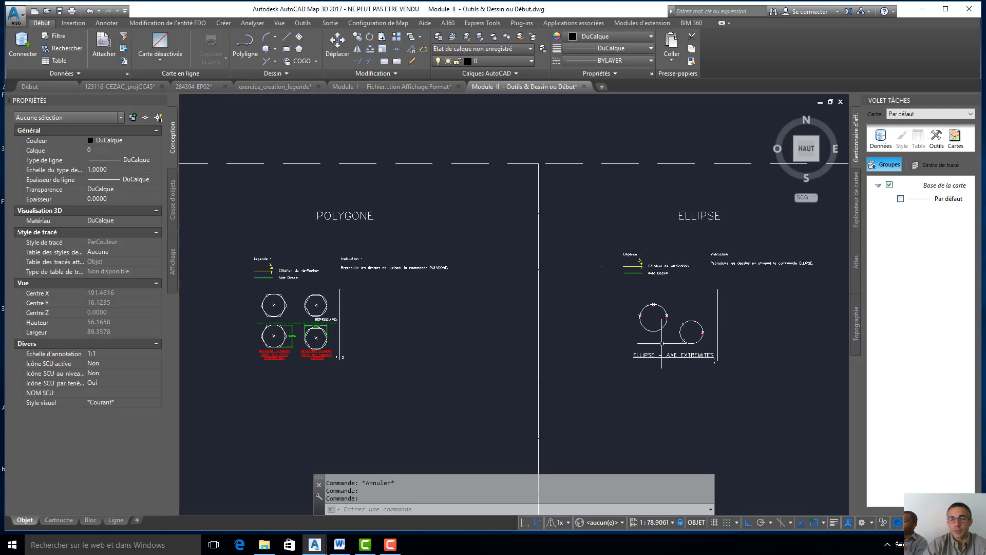
pyautogui.scroll(8, 668, 337)
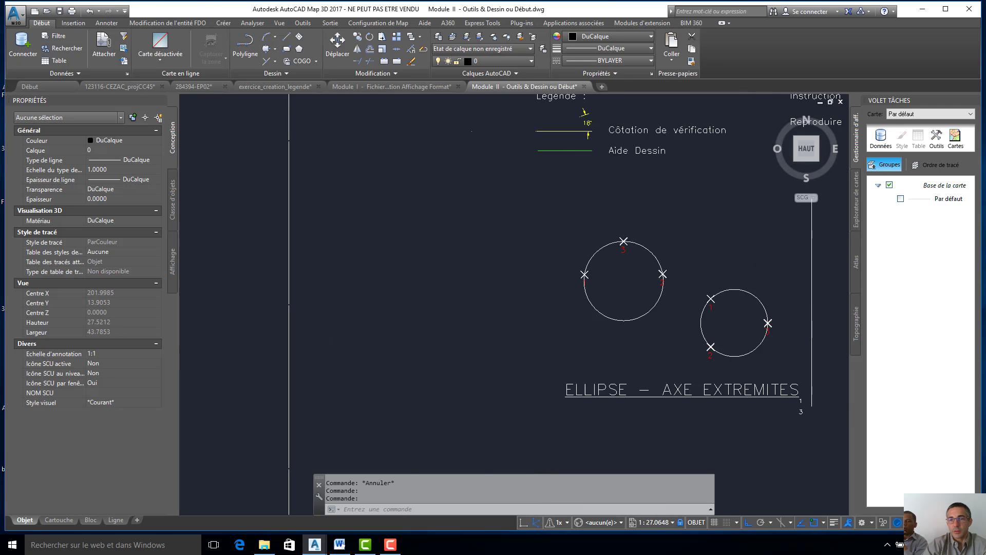
pyautogui.moveTo(684, 331); pyautogui.dragTo(474, 343, button='middle')
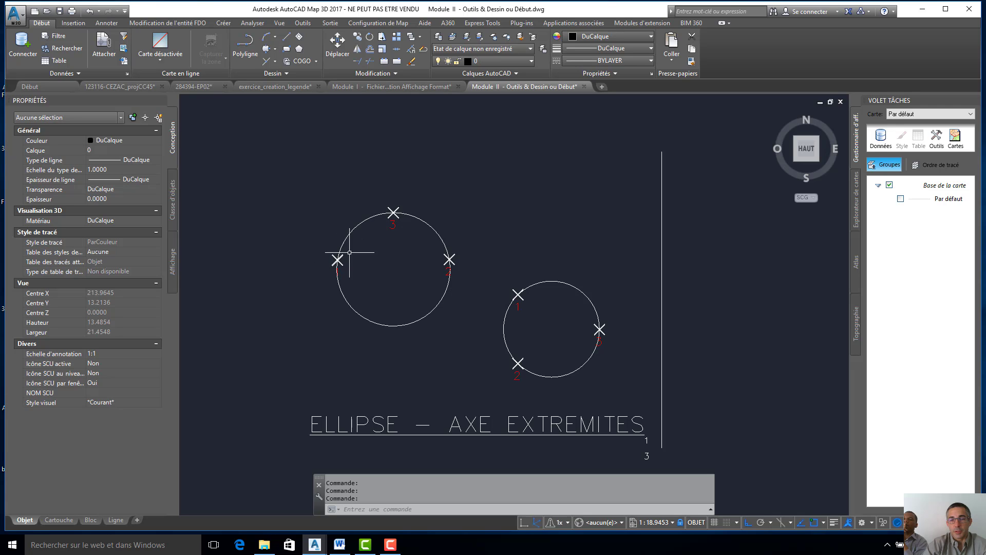
pyautogui.scroll(2, 452, 301)
pyautogui.scroll(-5, 479, 312)
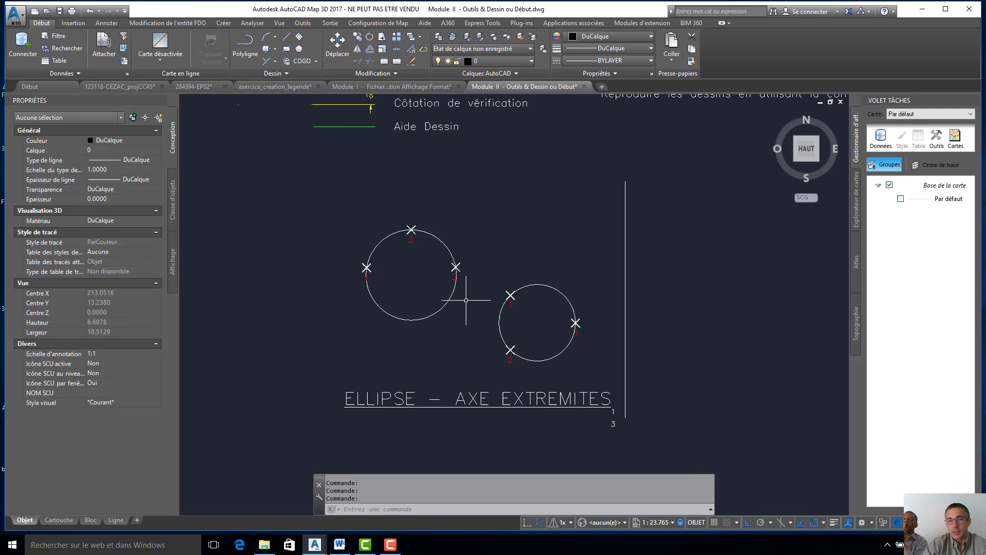
pyautogui.scroll(-6, 531, 311)
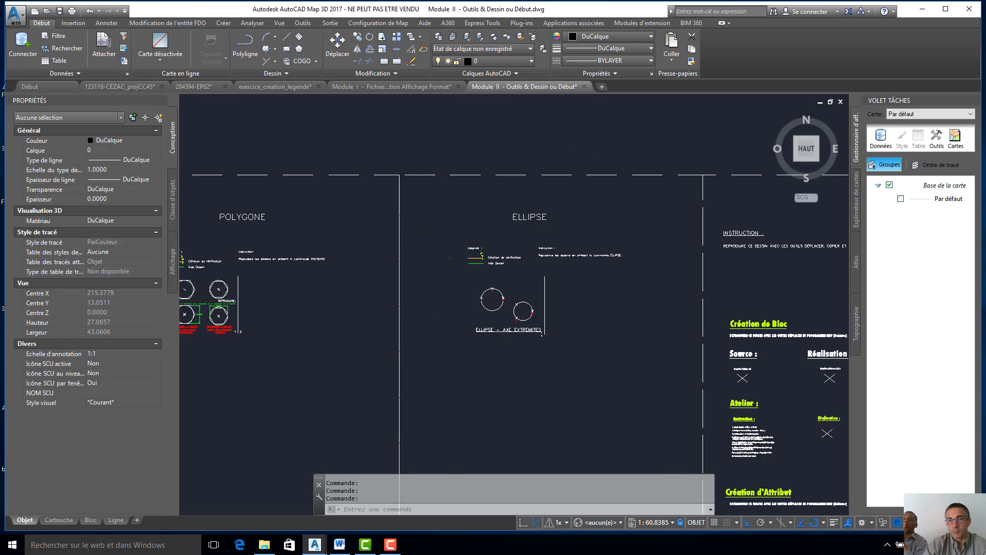
# Look over the row of exercise frames from LIGNE to BLOC and review the POLYGONE figures.
pyautogui.scroll(-2, 592, 342)
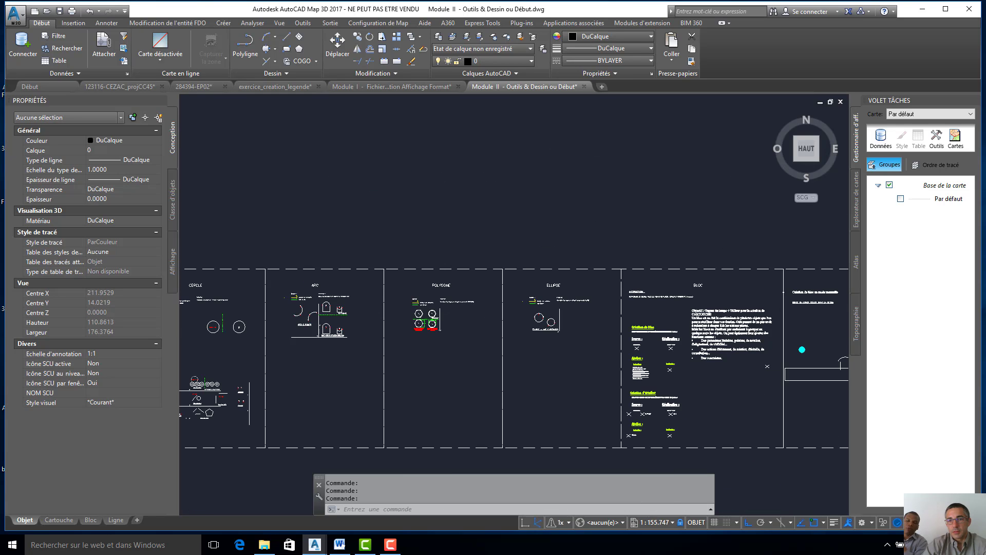
pyautogui.scroll(-3, 842, 446)
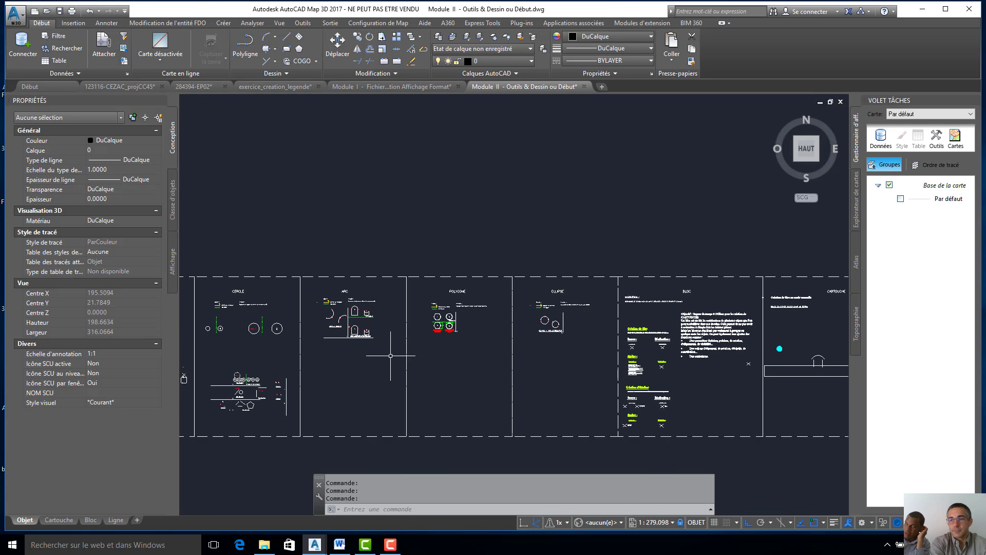
pyautogui.scroll(-2, 391, 357)
pyautogui.scroll(2, 447, 336)
pyautogui.moveTo(378, 354); pyautogui.dragTo(486, 329, button='middle')
pyautogui.scroll(2, 486, 328)
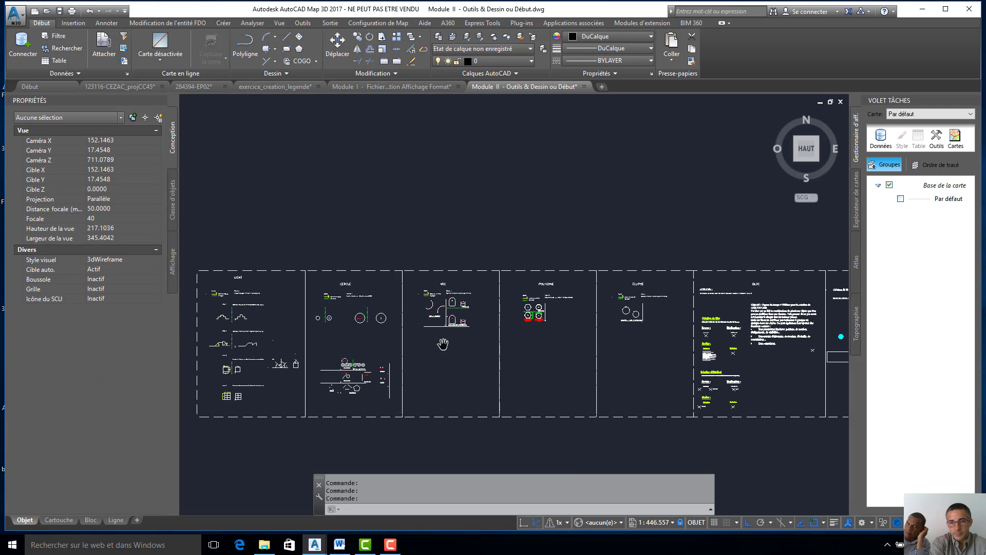
pyautogui.scroll(1, 443, 344)
pyautogui.scroll(4, 541, 325)
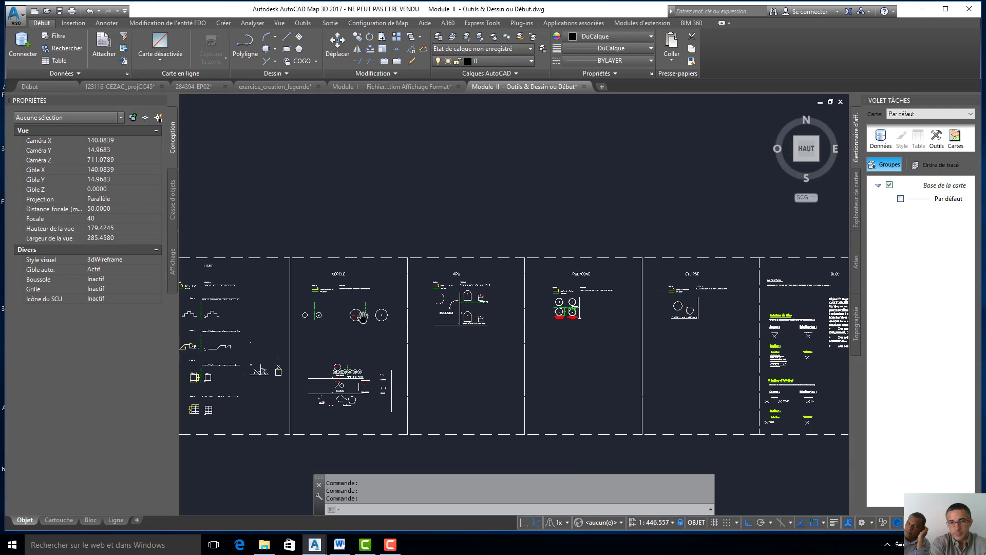
pyautogui.scroll(2, 541, 326)
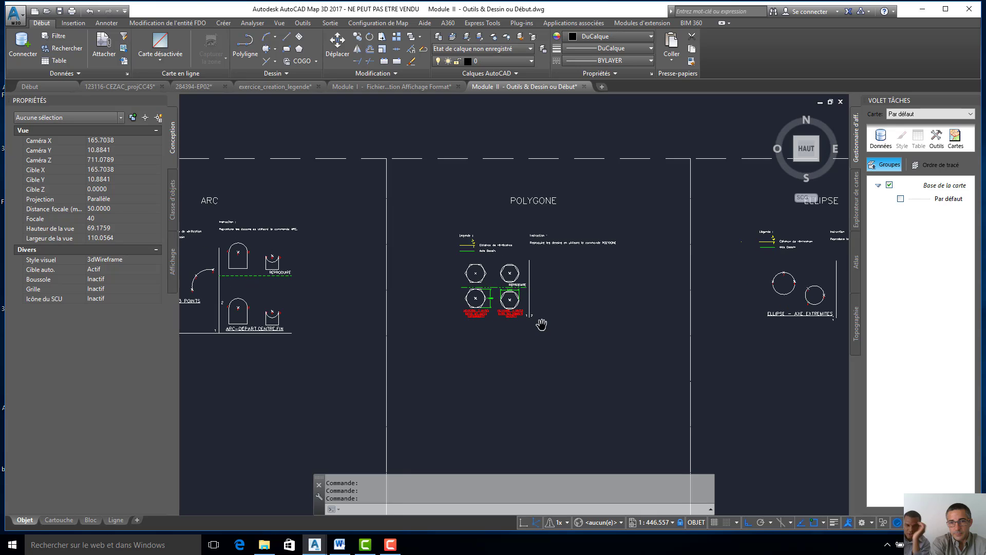
pyautogui.scroll(7, 506, 275)
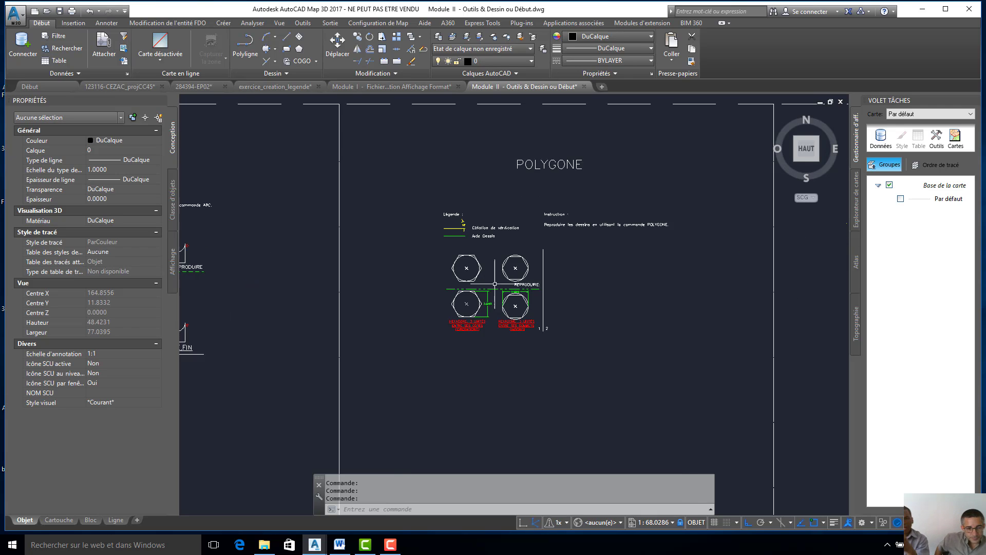
# Delete the downward-curving arc of the smaller model figure above the ARC-DÉPART,CENTRE,FIN title.
pyautogui.scroll(-7, 456, 313)
pyautogui.moveTo(447, 323); pyautogui.dragTo(506, 297, button='middle')
pyautogui.scroll(12, 418, 293)
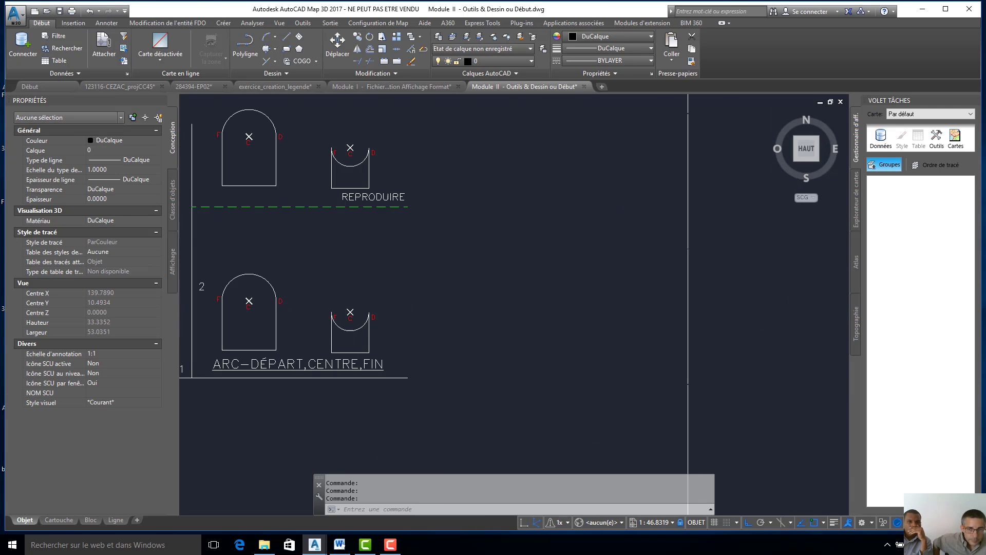
pyautogui.moveTo(393, 343); pyautogui.dragTo(473, 324, button='middle')
pyautogui.click(474, 341)
pyautogui.click(452, 330)
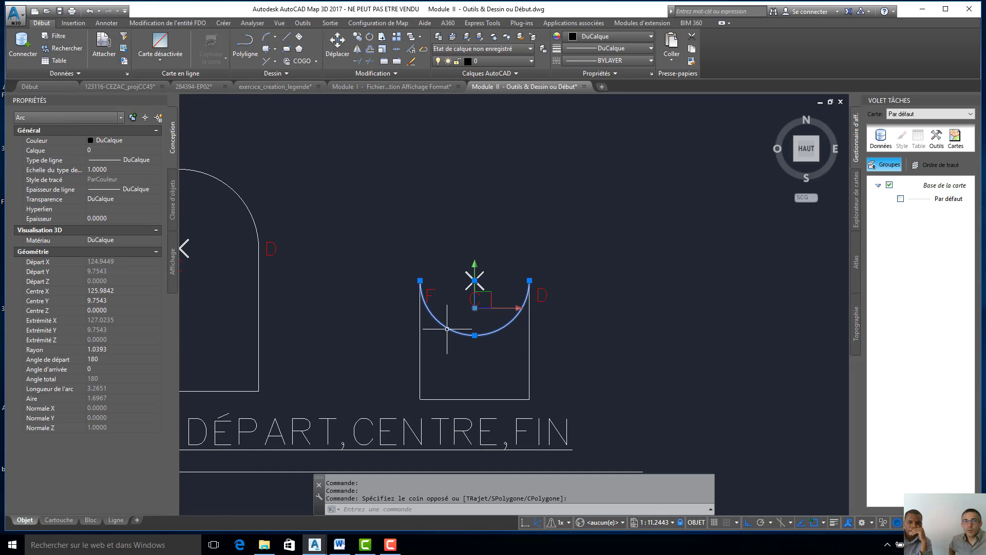
pyautogui.press('Delete')
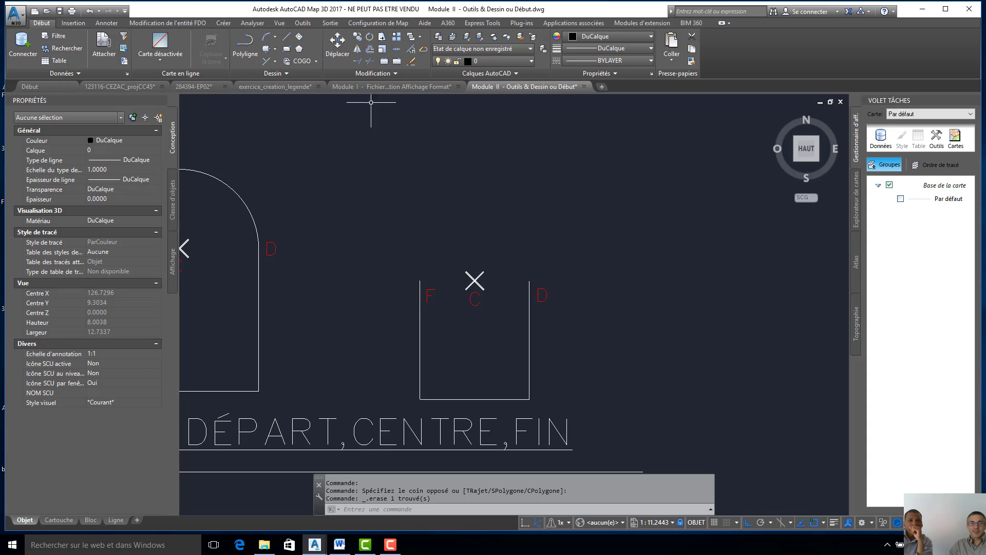
pyautogui.click(273, 75)
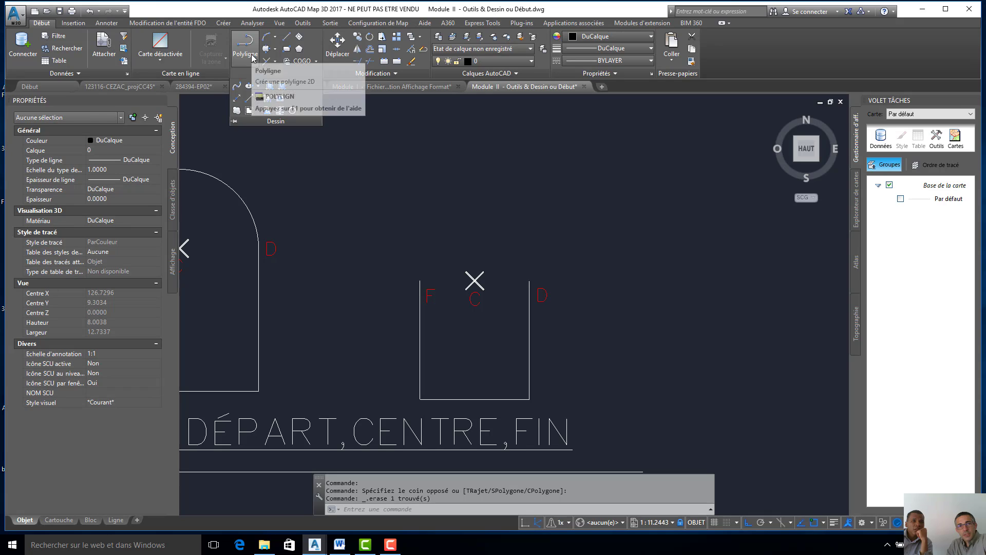
pyautogui.click(276, 37)
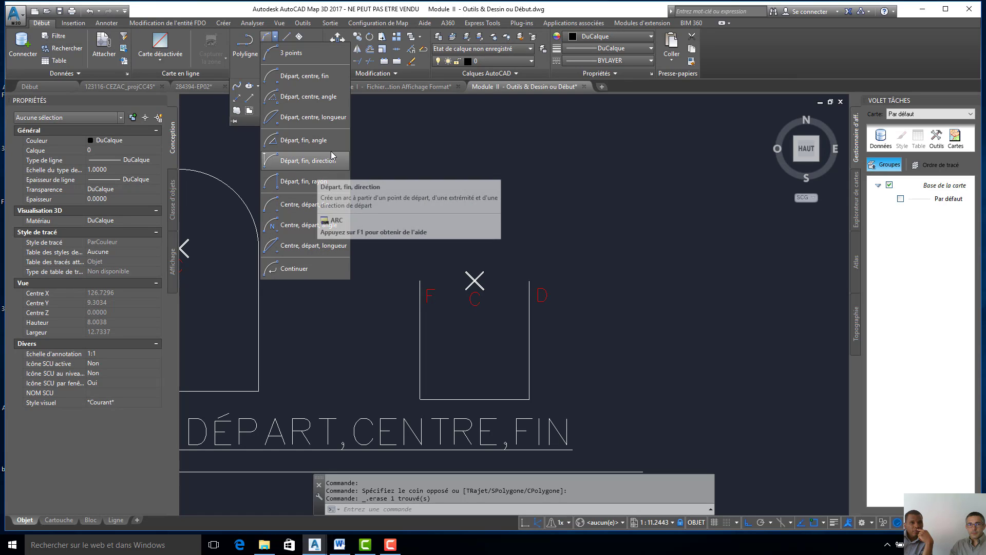
pyautogui.click(323, 77)
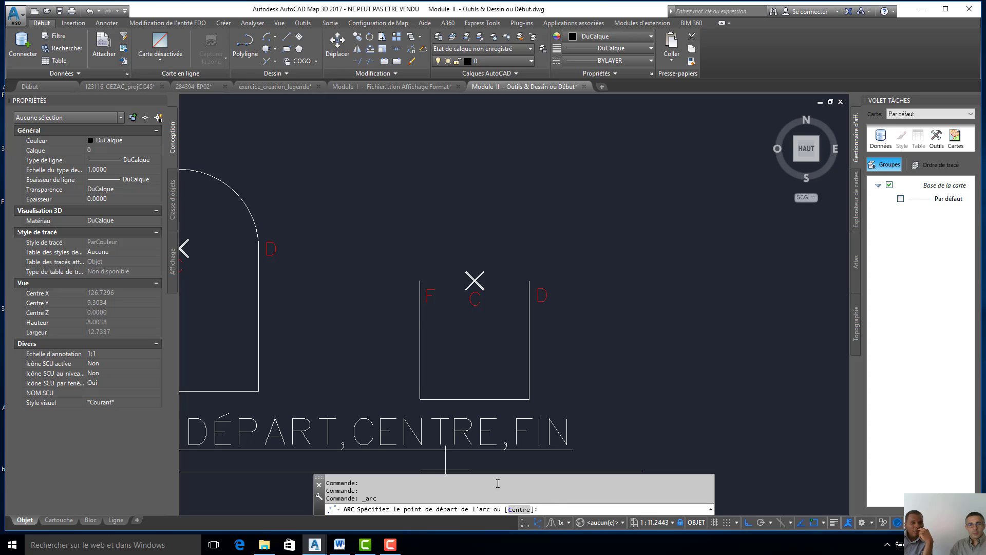
pyautogui.click(475, 280)
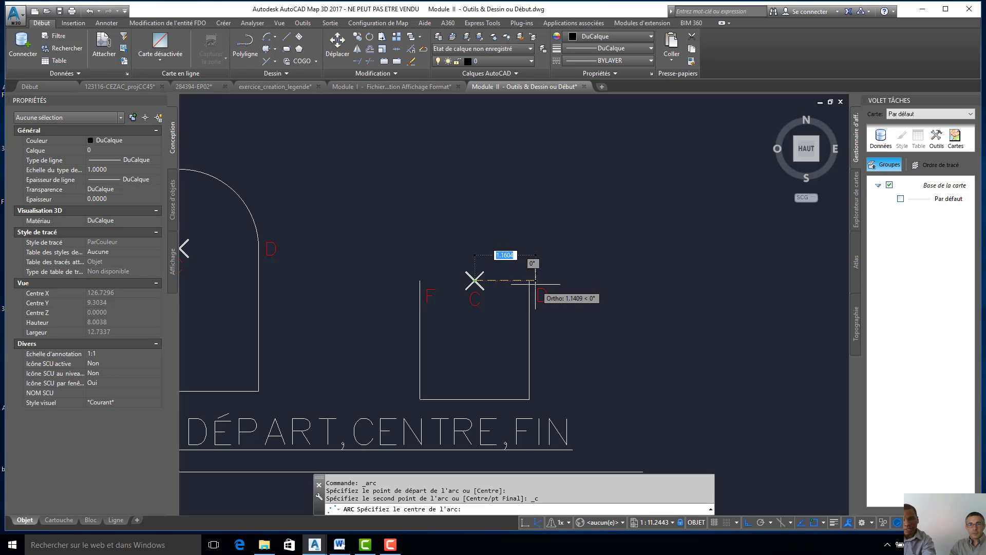
pyautogui.scroll(5, 537, 280)
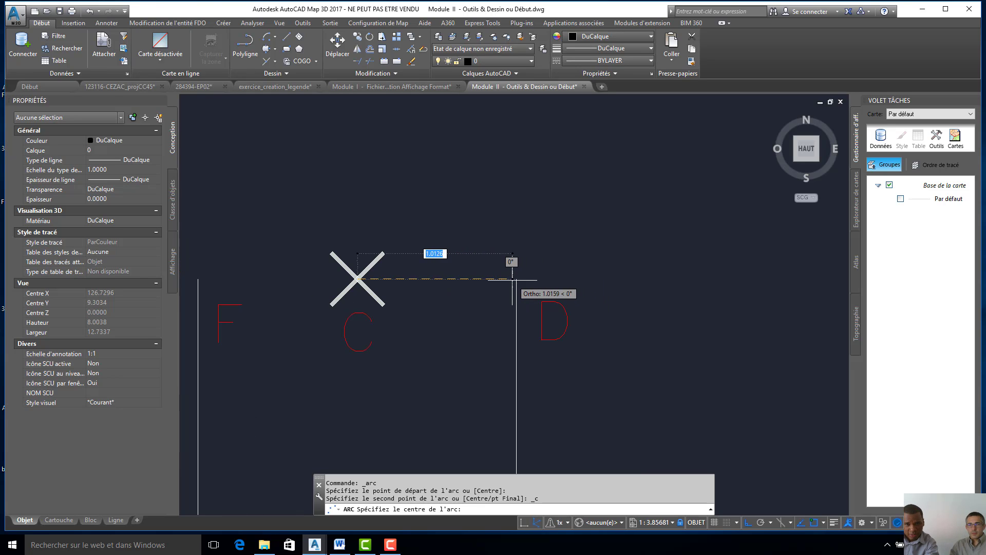
# Enable the Extrémité (endpoint) object snap.
pyautogui.click(824, 522)
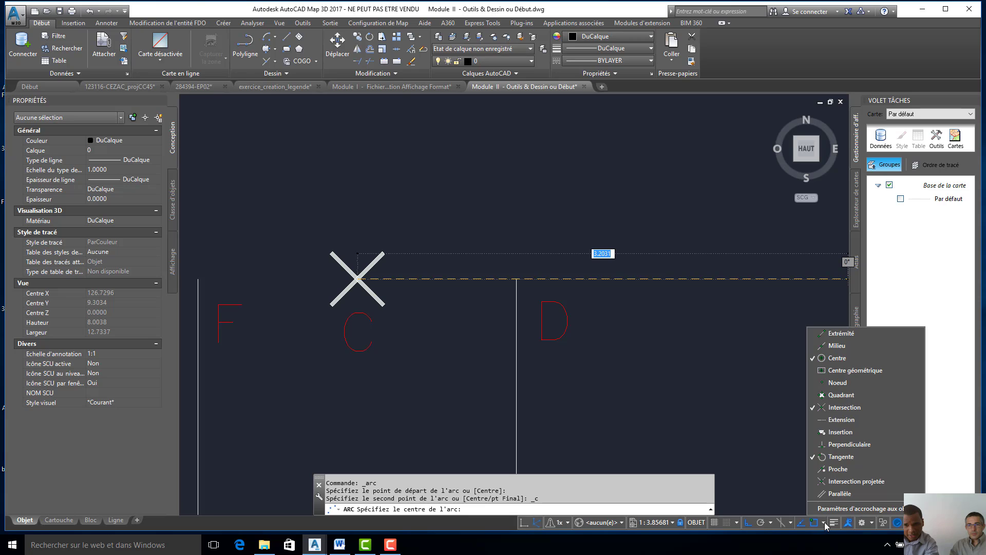
pyautogui.click(835, 334)
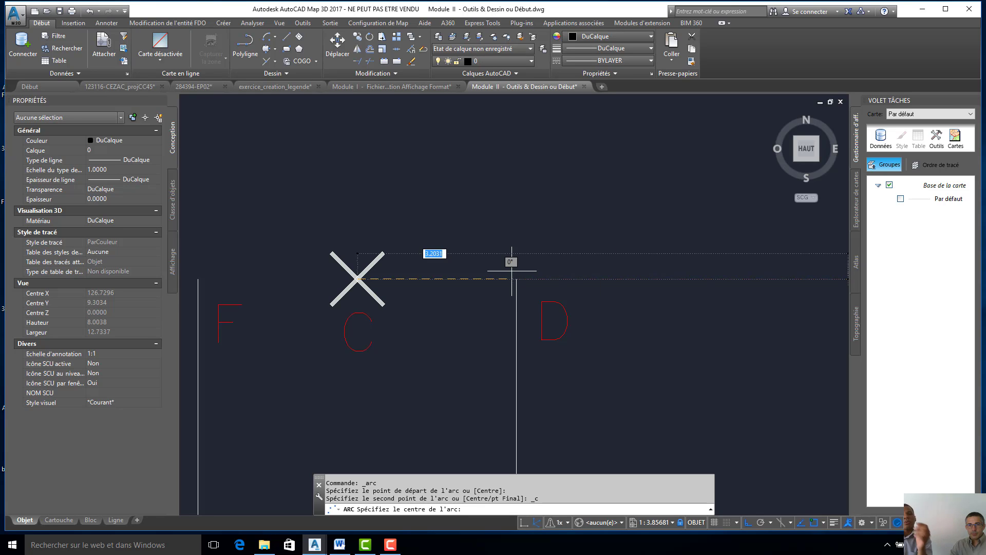
pyautogui.click(516, 279)
pyautogui.scroll(-4, 370, 283)
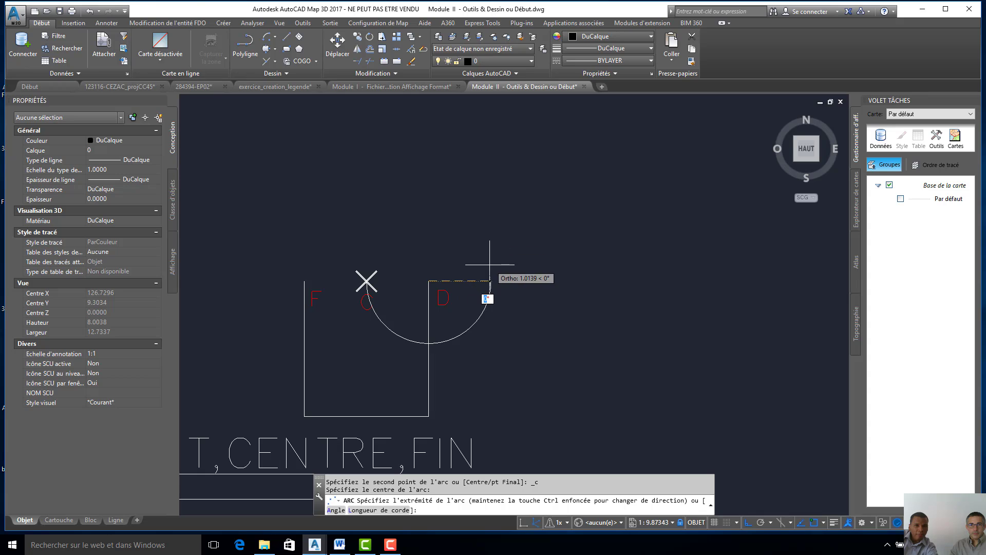
pyautogui.click(430, 285)
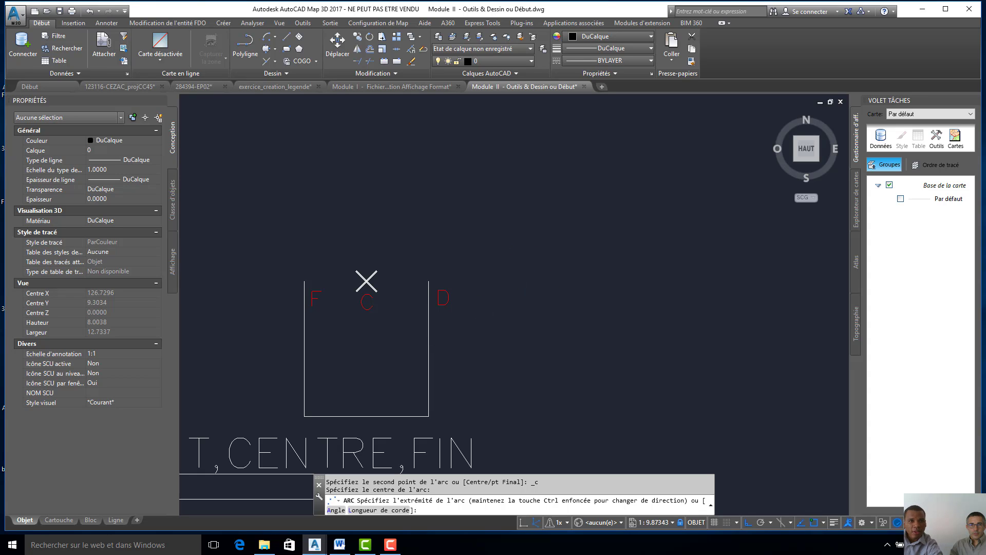
pyautogui.press('Escape')
pyautogui.press('Escape')
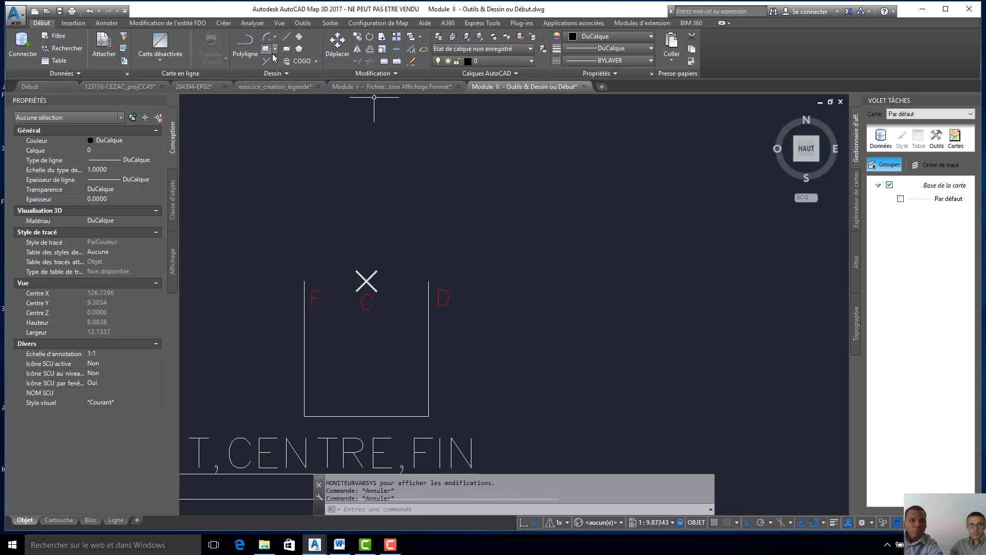
pyautogui.click(275, 37)
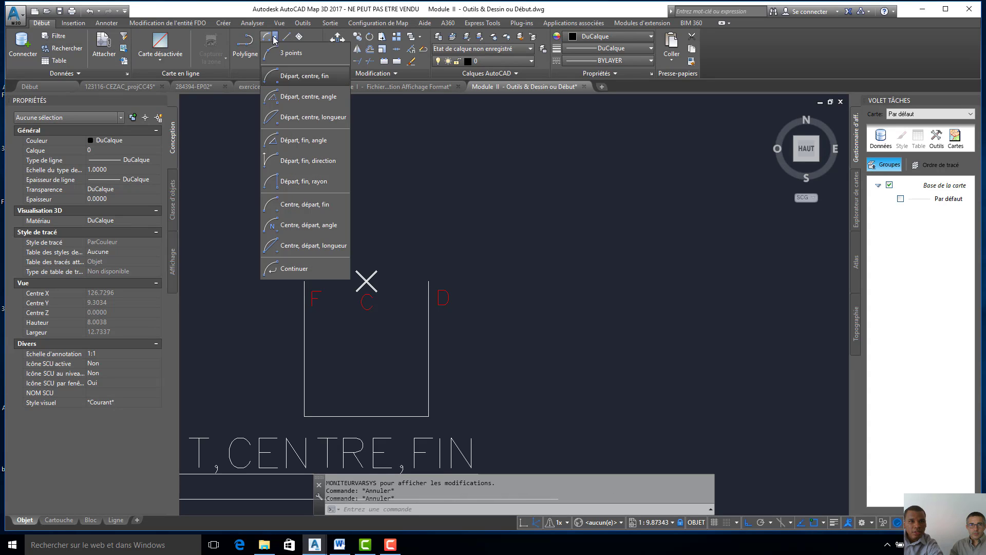
pyautogui.click(443, 332)
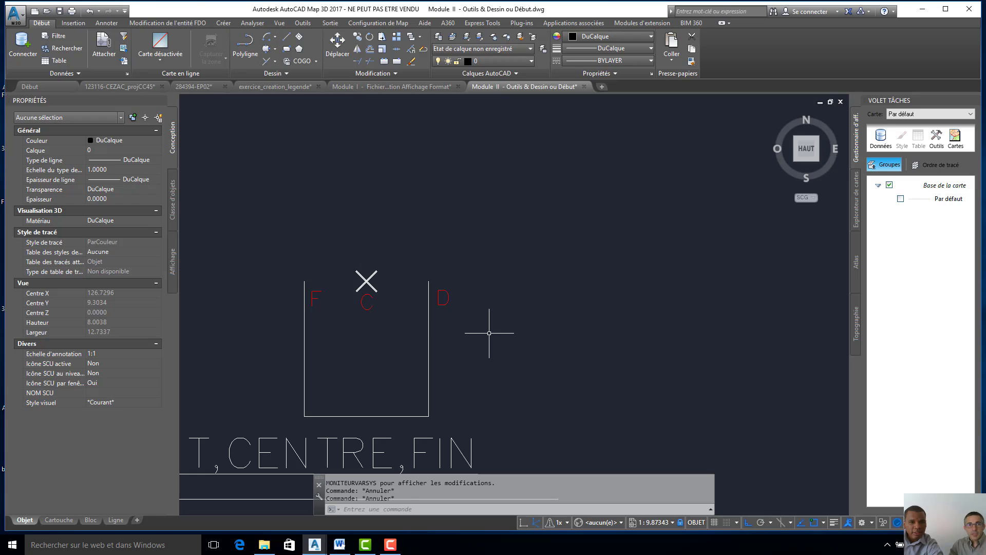
pyautogui.moveTo(488, 334); pyautogui.dragTo(584, 323, button='middle')
pyautogui.scroll(-3, 407, 357)
pyautogui.scroll(2, 384, 312)
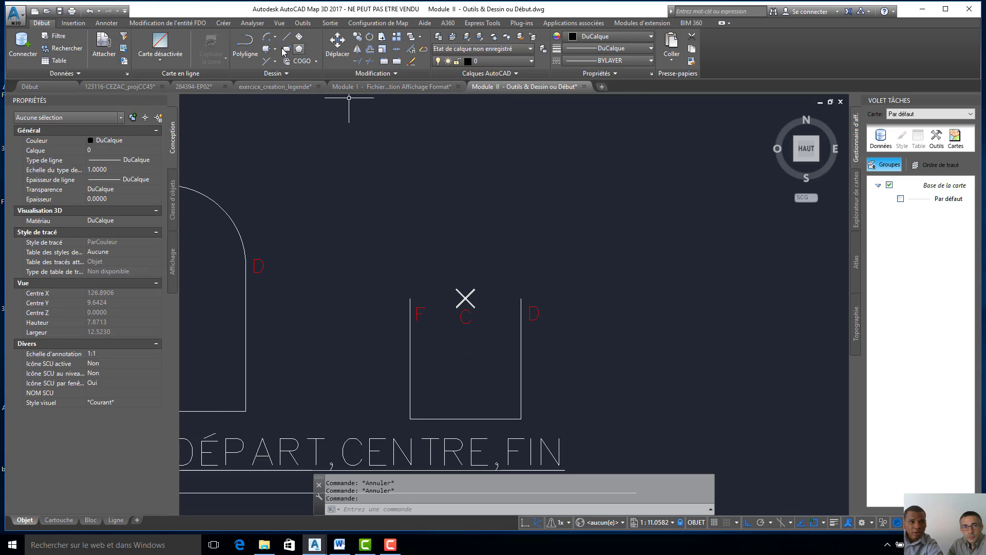
pyautogui.click(275, 37)
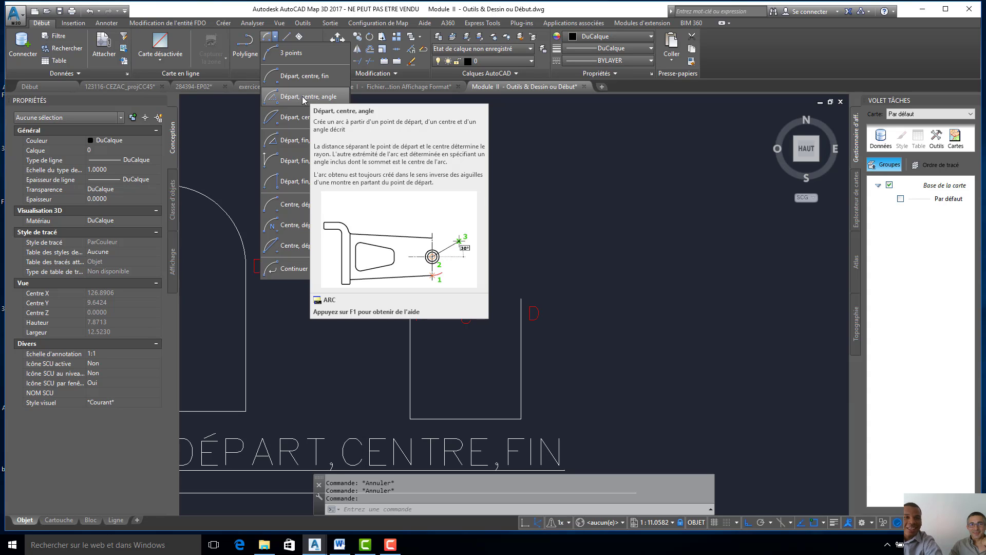
pyautogui.click(304, 97)
pyautogui.press('Escape')
pyautogui.press('Escape')
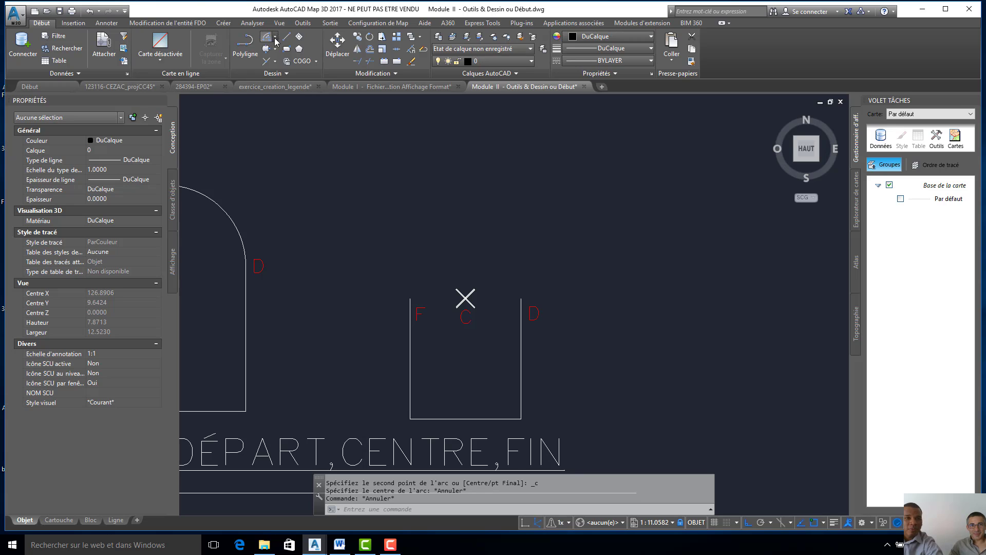
# Redraw the deleted arc from endpoint D around center C to endpoint F, curving downward between the two vertical lines.
pyautogui.click(276, 42)
pyautogui.click(303, 97)
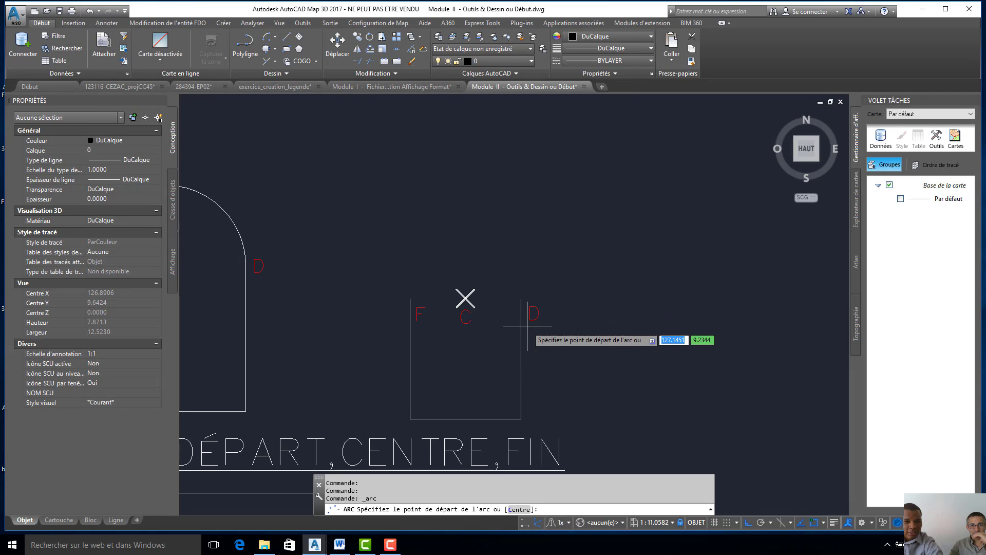
pyautogui.click(522, 299)
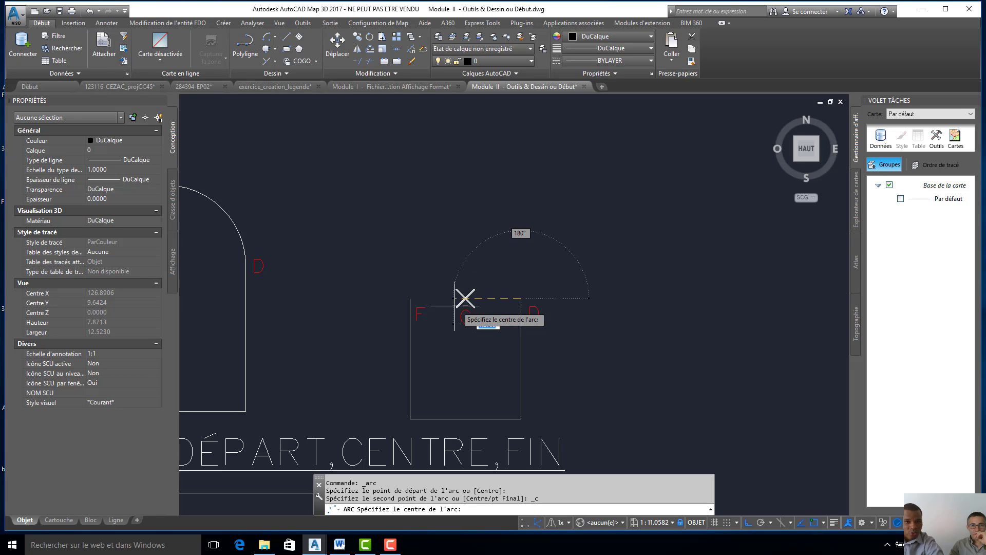
pyautogui.click(466, 298)
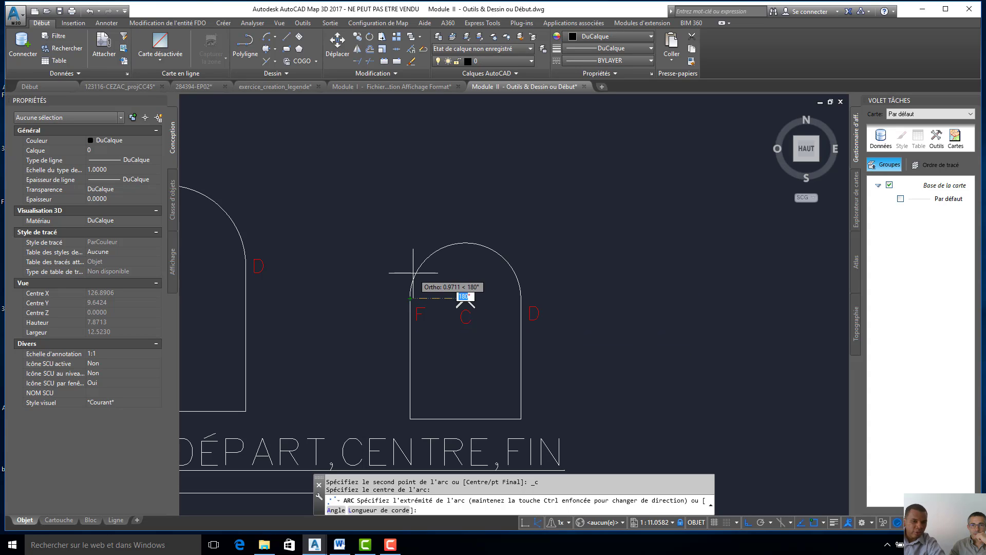
pyautogui.click(410, 298)
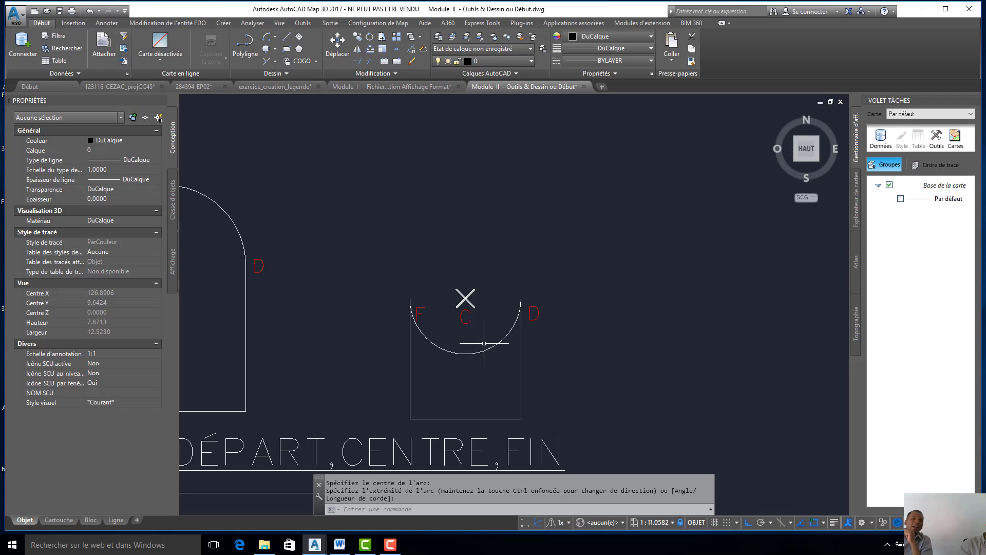
pyautogui.scroll(-2, 496, 356)
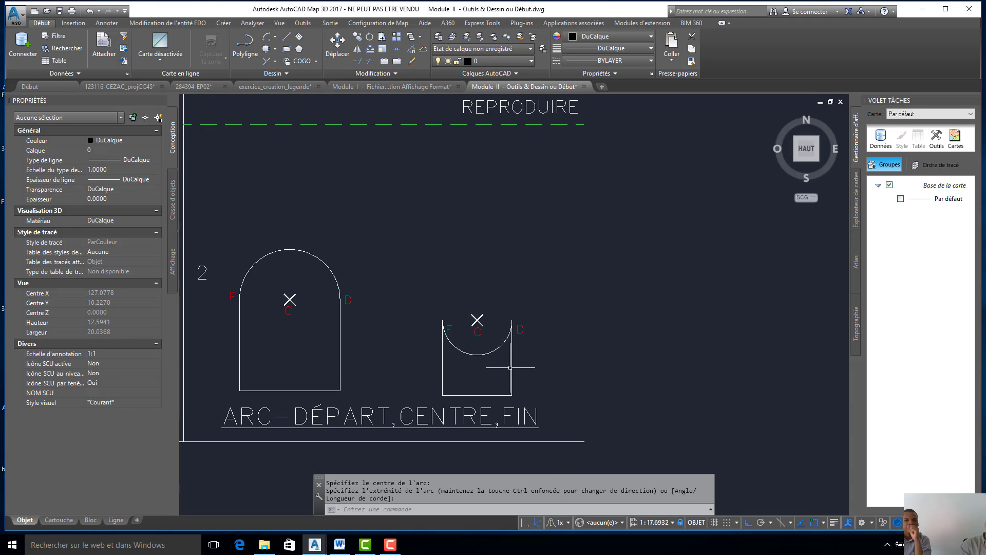
pyautogui.moveTo(510, 367)
pyautogui.mouseDown(button='middle')
pyautogui.moveTo(538, 352)
pyautogui.moveTo(432, 360)
pyautogui.mouseUp(button='middle')
pyautogui.scroll(-4, 596, 339)
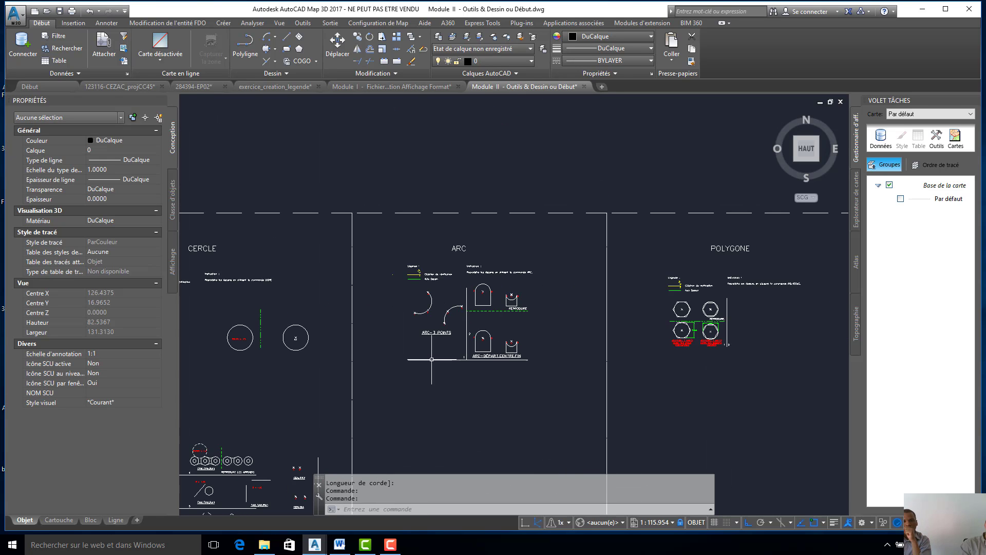
# Look over the row of exercise frames and examine the ELLIPSE, BLOC and CARTOUCHE frames.
pyautogui.scroll(-2, 512, 356)
pyautogui.scroll(-1, 511, 356)
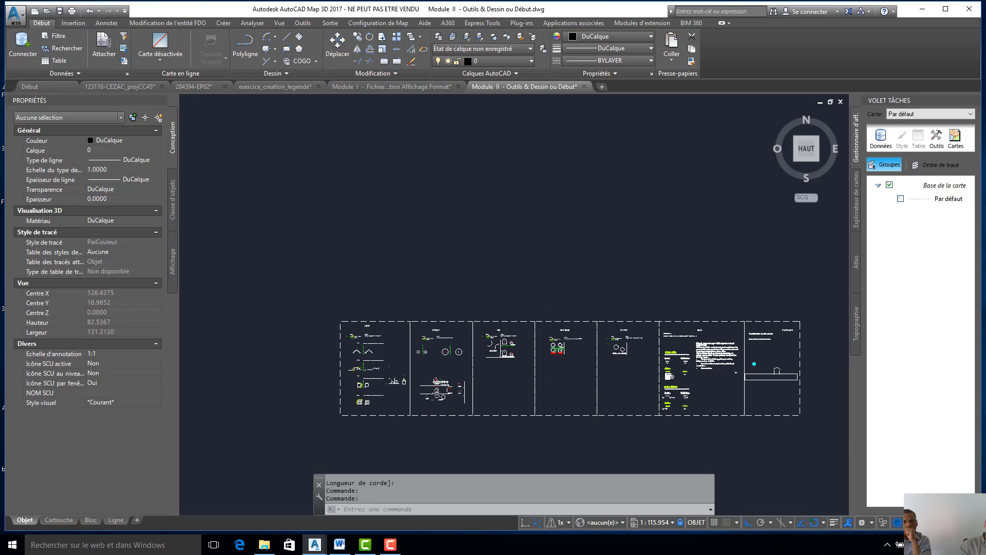
pyautogui.scroll(-1, 511, 356)
pyautogui.moveTo(511, 356); pyautogui.dragTo(701, 299, button='middle')
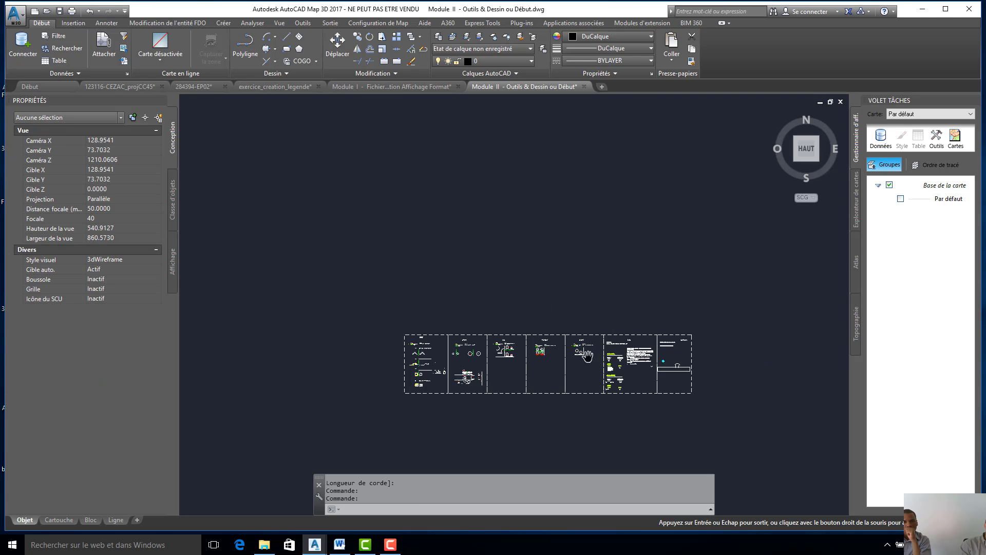
pyautogui.scroll(3, 587, 355)
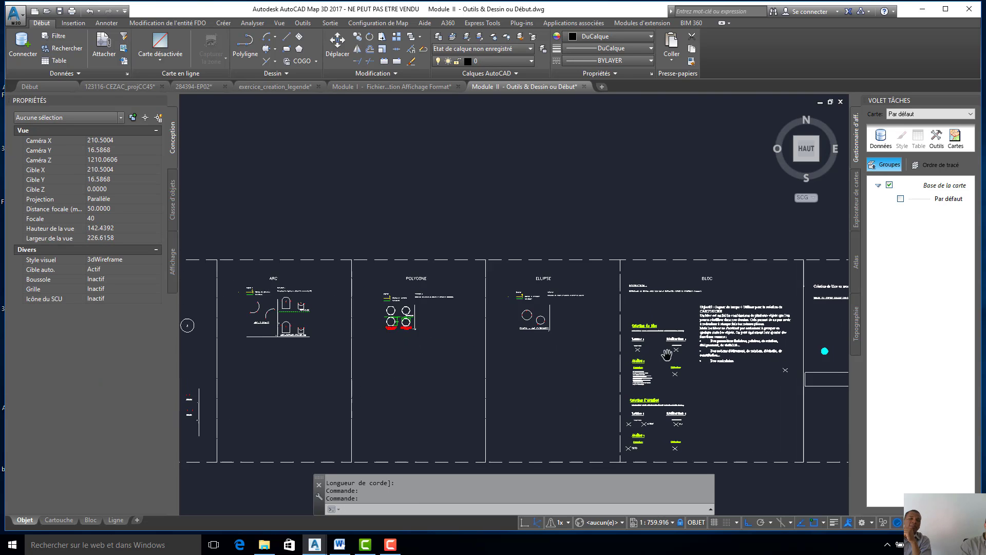
pyautogui.moveTo(667, 354); pyautogui.dragTo(581, 351, button='middle')
pyautogui.scroll(1, 590, 334)
pyautogui.scroll(1, 575, 316)
pyautogui.moveTo(575, 317)
pyautogui.mouseDown(button='middle')
pyautogui.moveTo(357, 254)
pyautogui.moveTo(357, 296)
pyautogui.moveTo(396, 240)
pyautogui.mouseUp(button='middle')
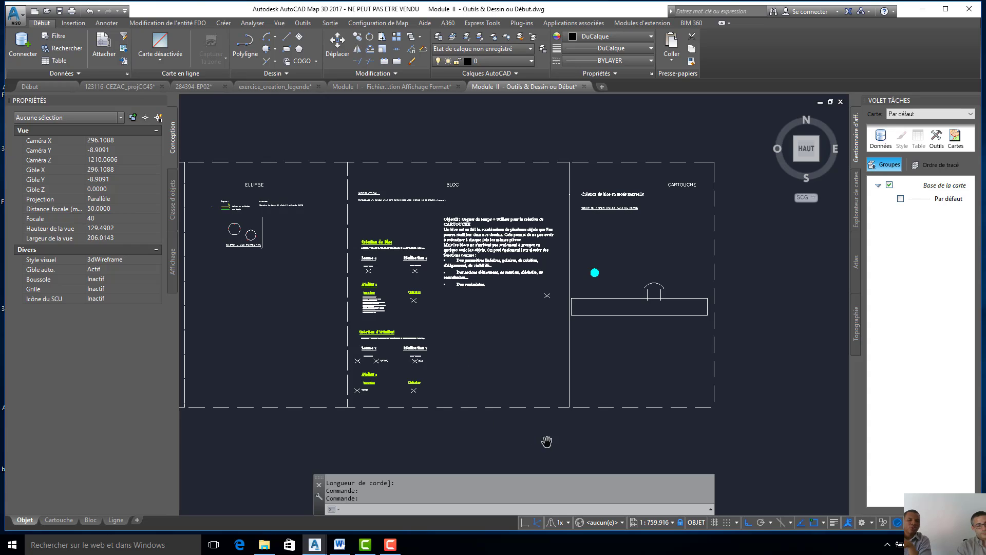
pyautogui.moveTo(387, 549)
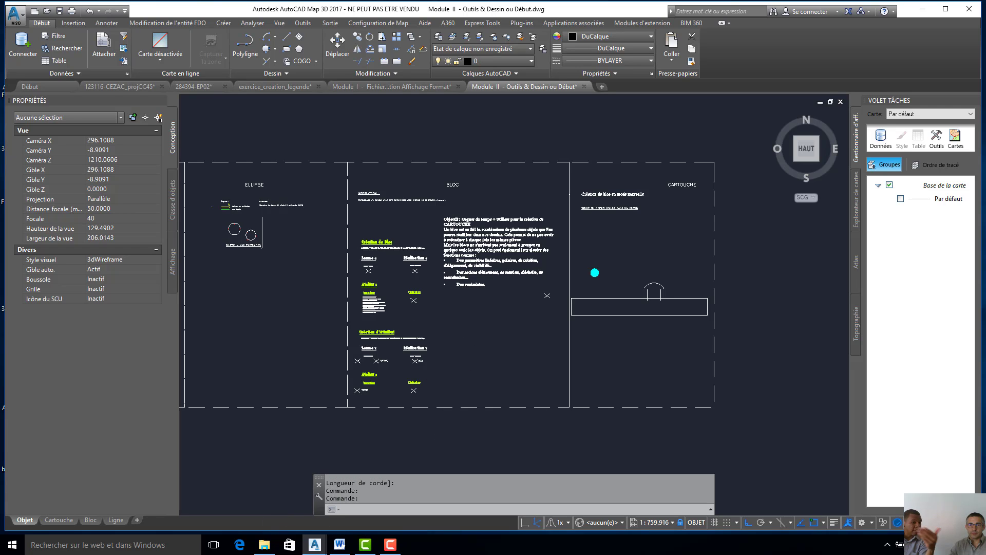
pyautogui.click(390, 545)
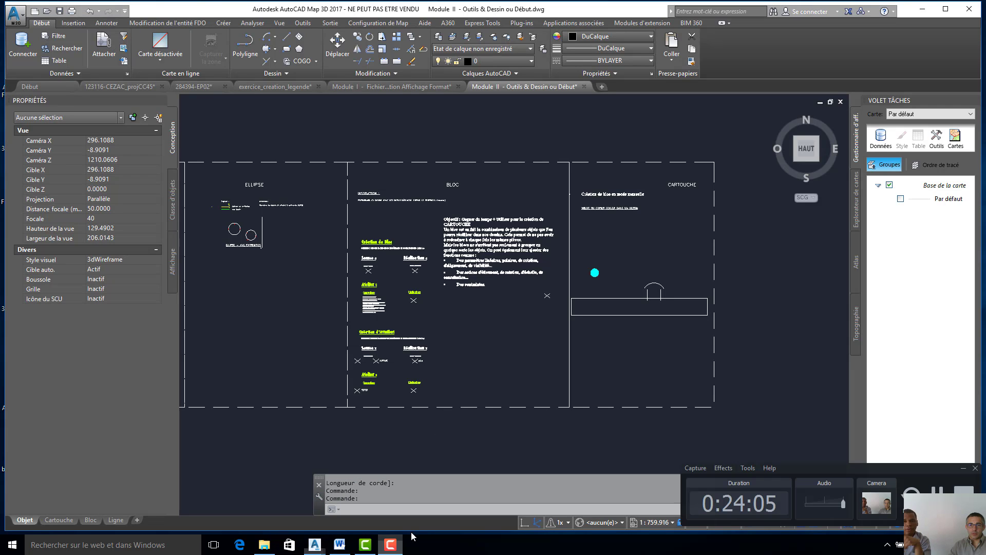